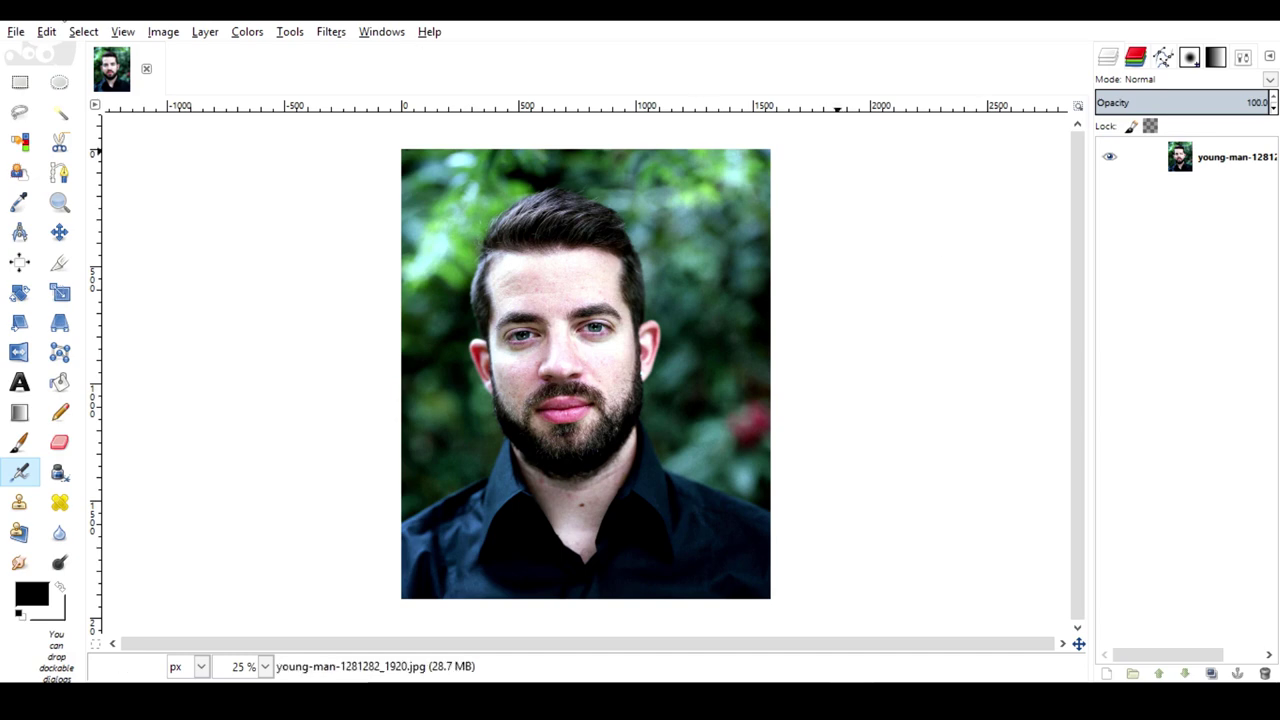
# Step: Create a new blank image 3500 px wide by 4500 px high
pyautogui.click(16, 32)
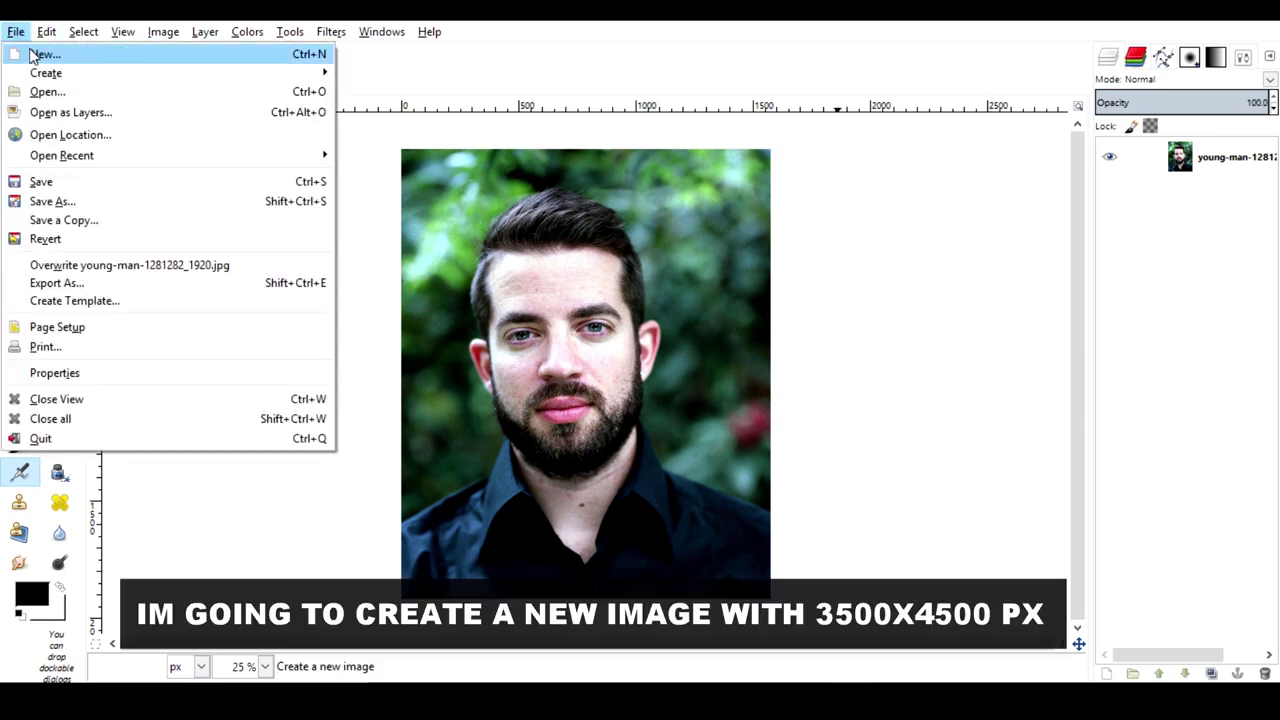
pyautogui.click(32, 52)
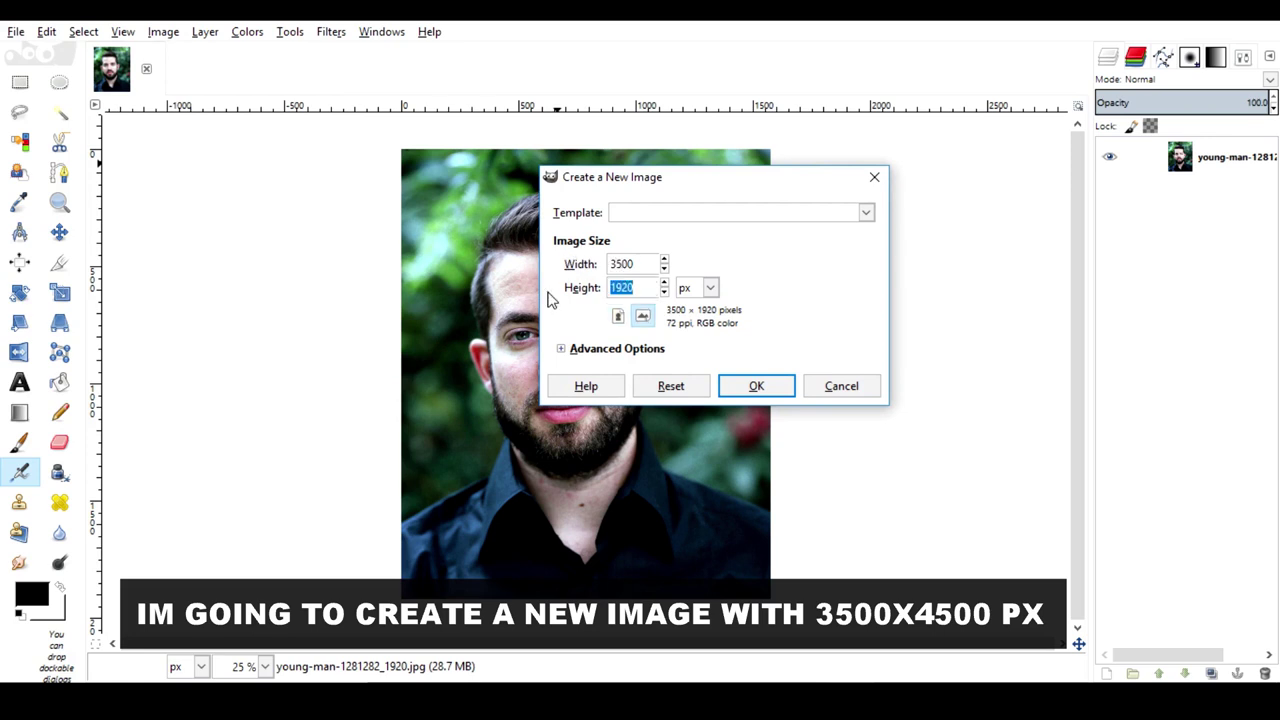
pyautogui.write('00')
pyautogui.press('Return')
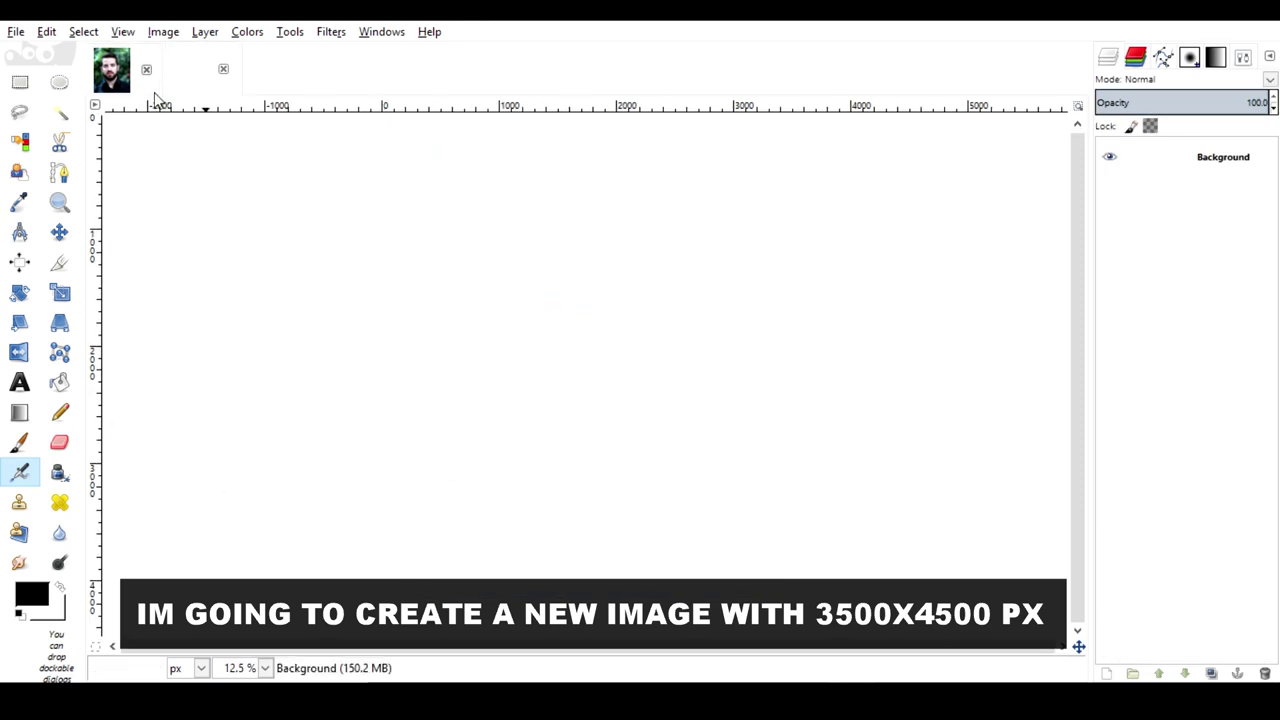
# Step: Copy the portrait photo and paste it into the new blank image
pyautogui.click(95, 72)
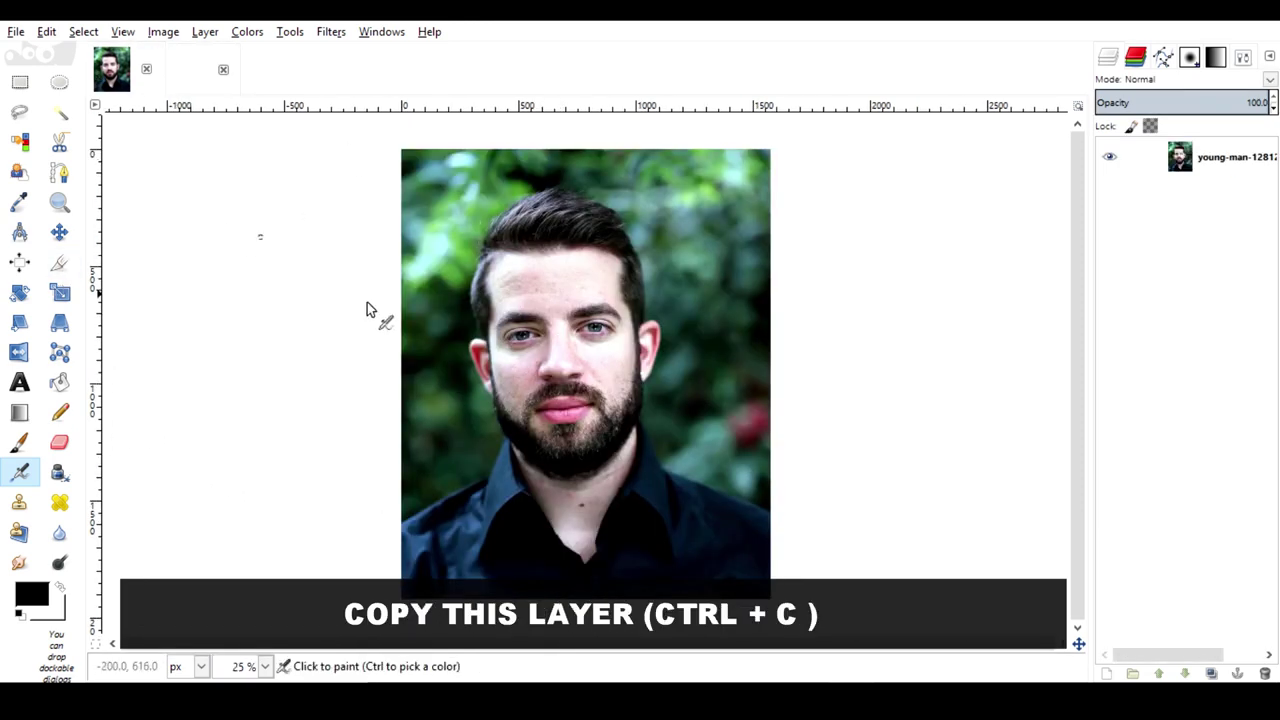
pyautogui.hotkey('ctrl', 'c')
pyautogui.click(194, 86)
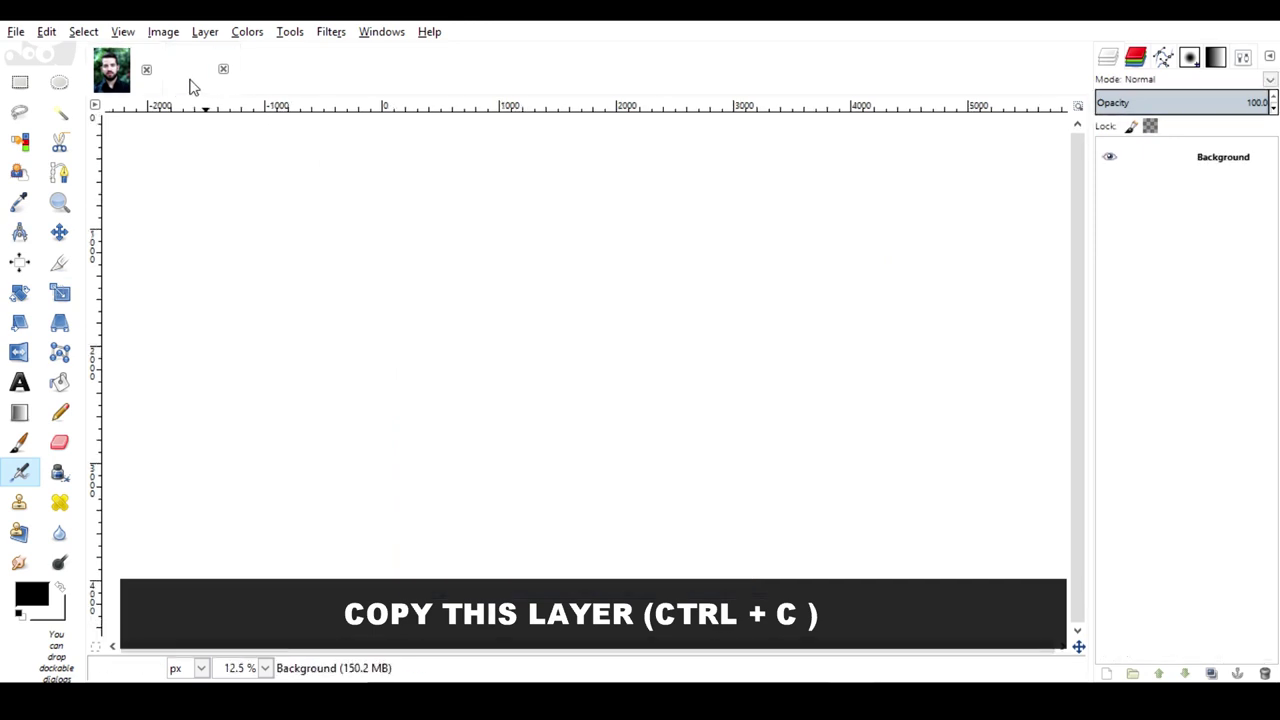
pyautogui.hotkey('ctrl', 'v')
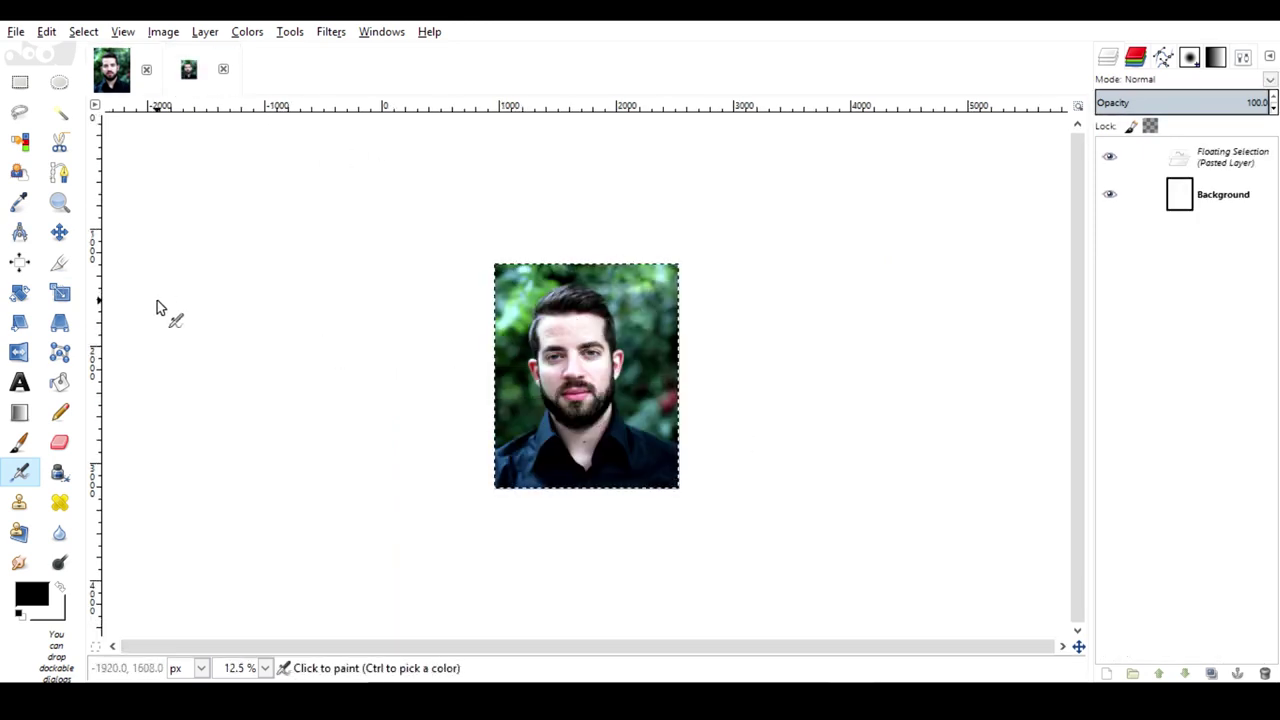
# Step: Scale the pasted portrait up to 5510 × 6705 px, shifted slightly right and down
pyautogui.click(60, 292)
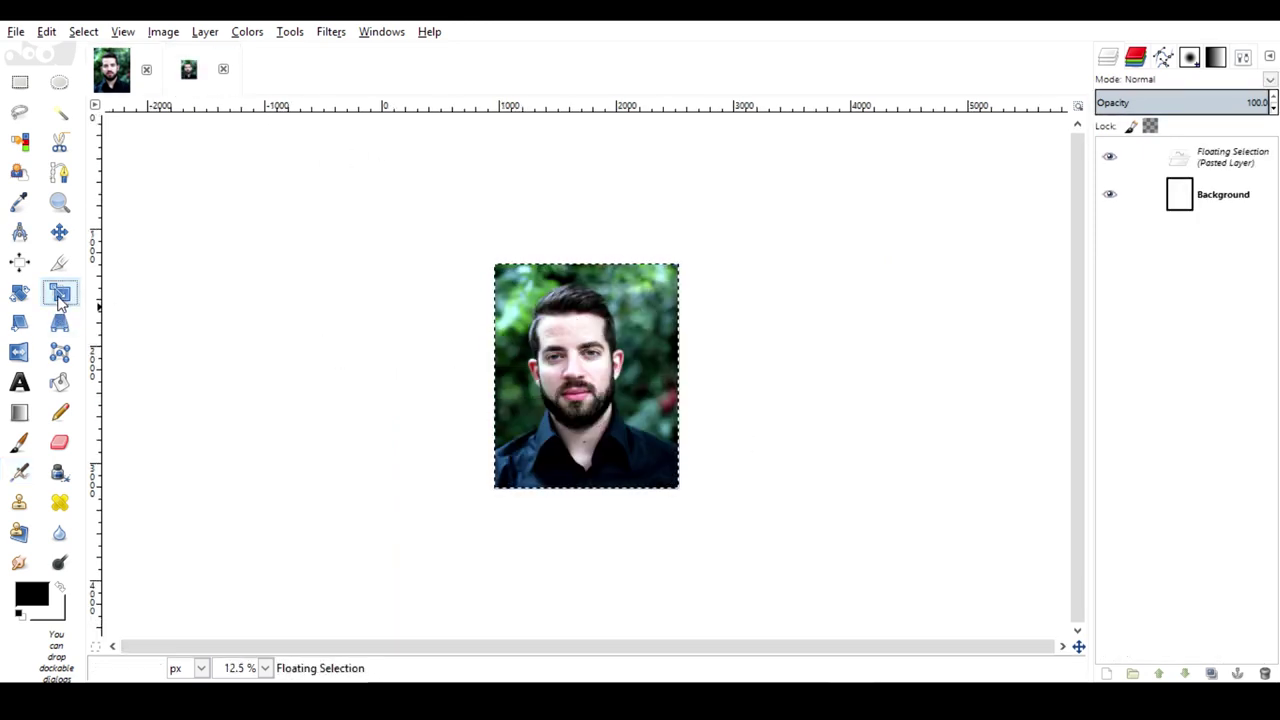
pyautogui.press('-')
pyautogui.press('-')
pyautogui.click(591, 388)
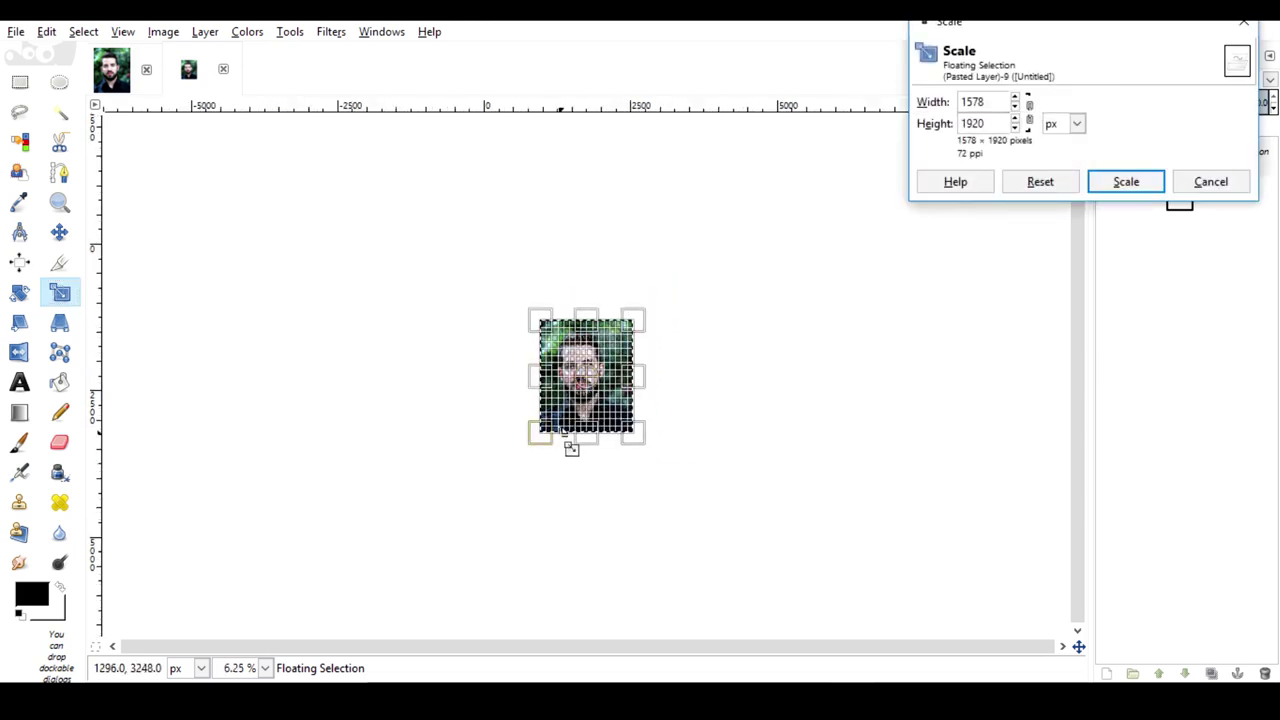
pyautogui.moveTo(543, 443); pyautogui.dragTo(482, 566)
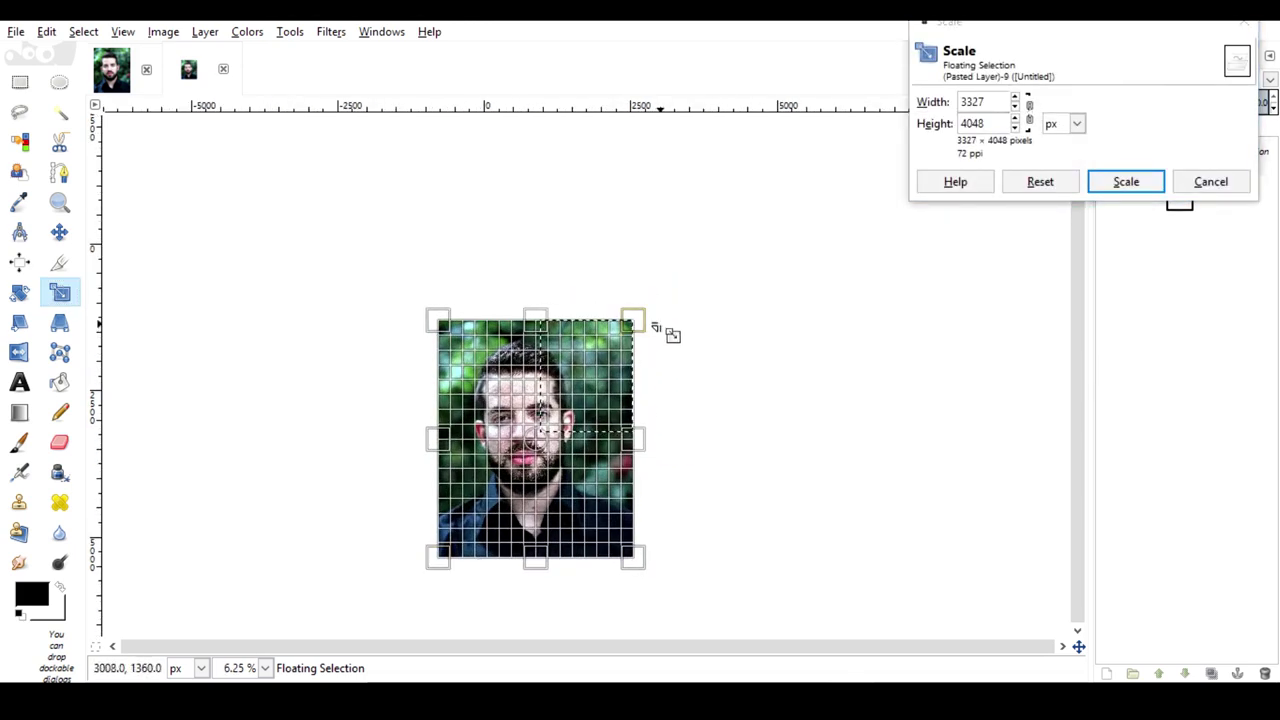
pyautogui.moveTo(646, 323); pyautogui.dragTo(780, 208)
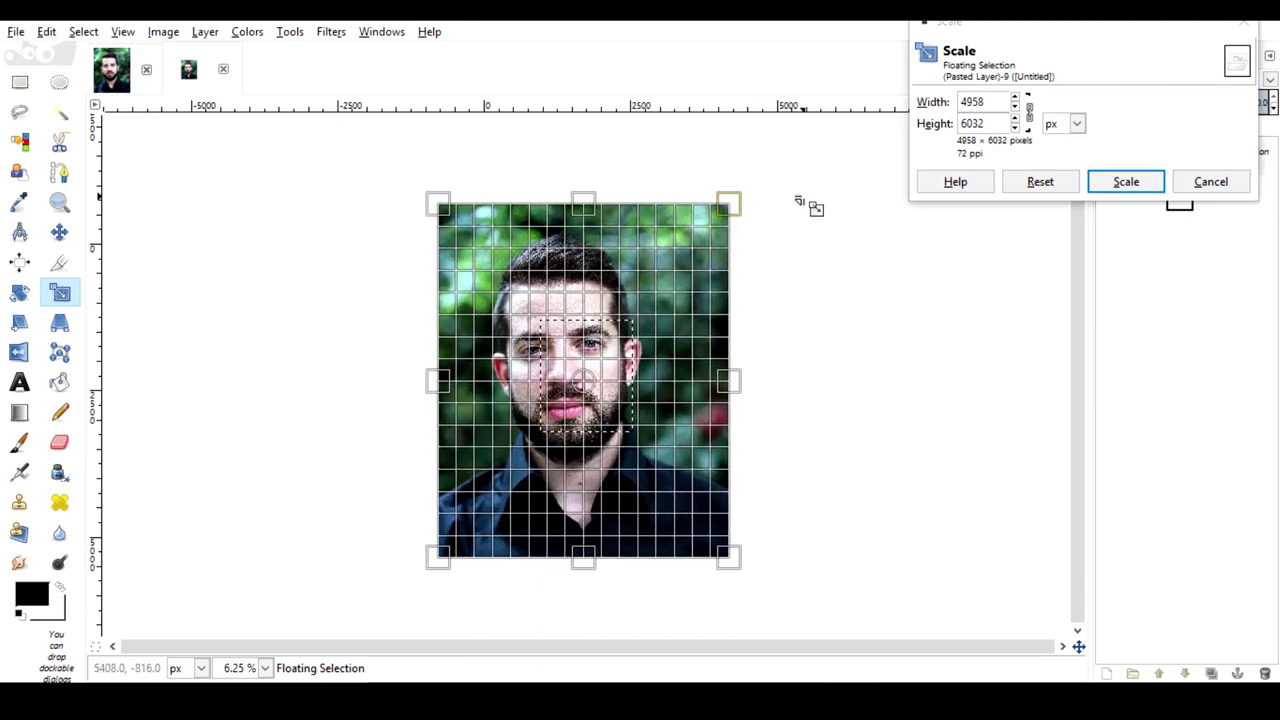
pyautogui.click(1129, 181)
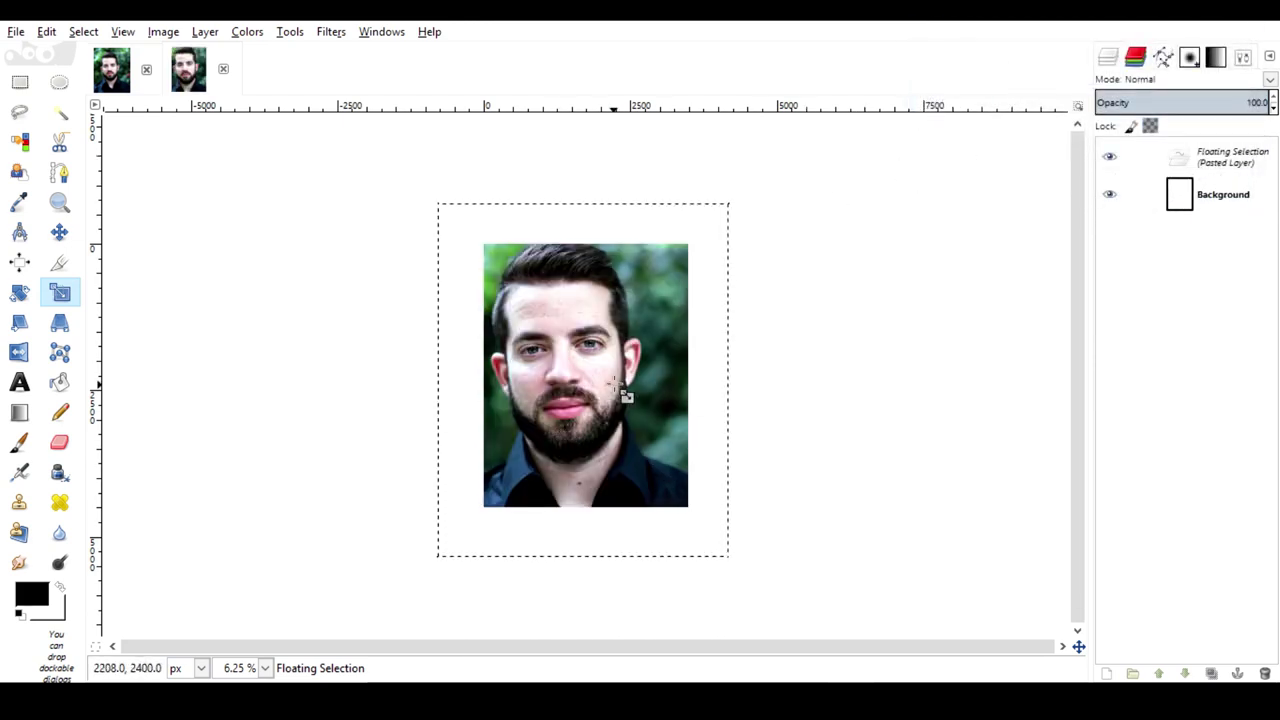
pyautogui.click(588, 312)
pyautogui.moveTo(745, 212); pyautogui.dragTo(777, 171)
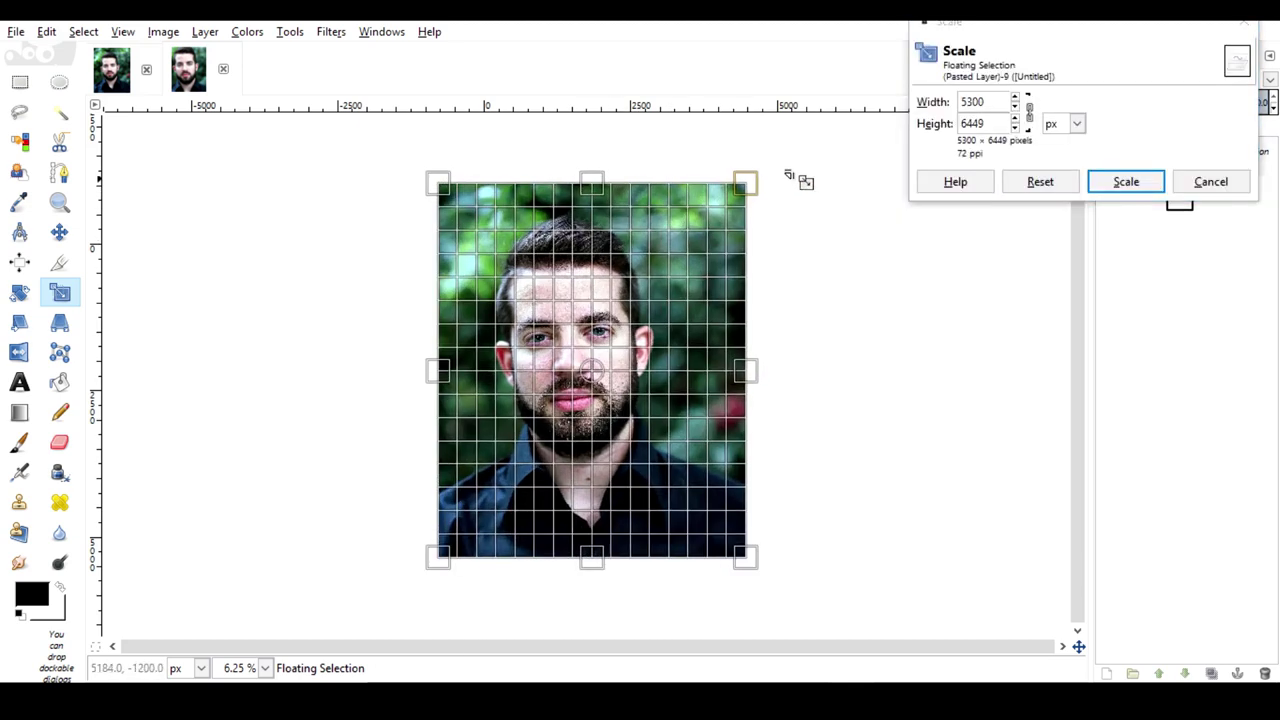
pyautogui.moveTo(607, 367); pyautogui.dragTo(613, 397)
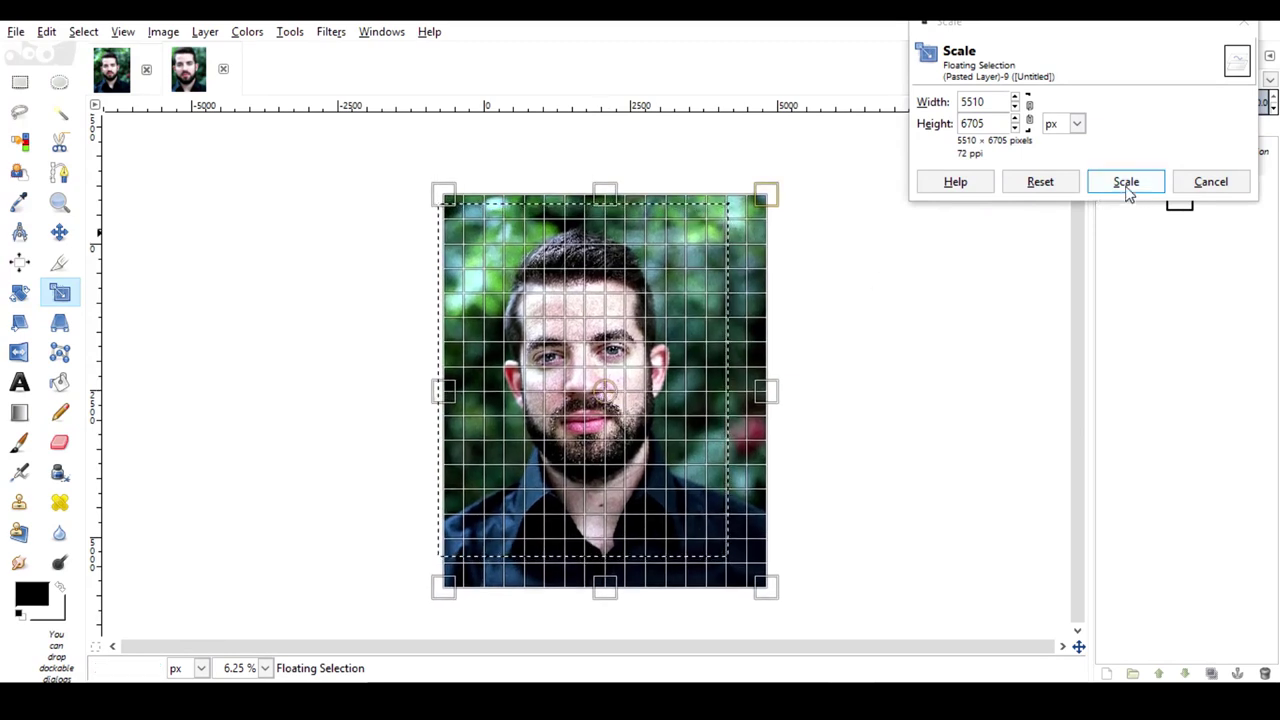
pyautogui.click(1127, 183)
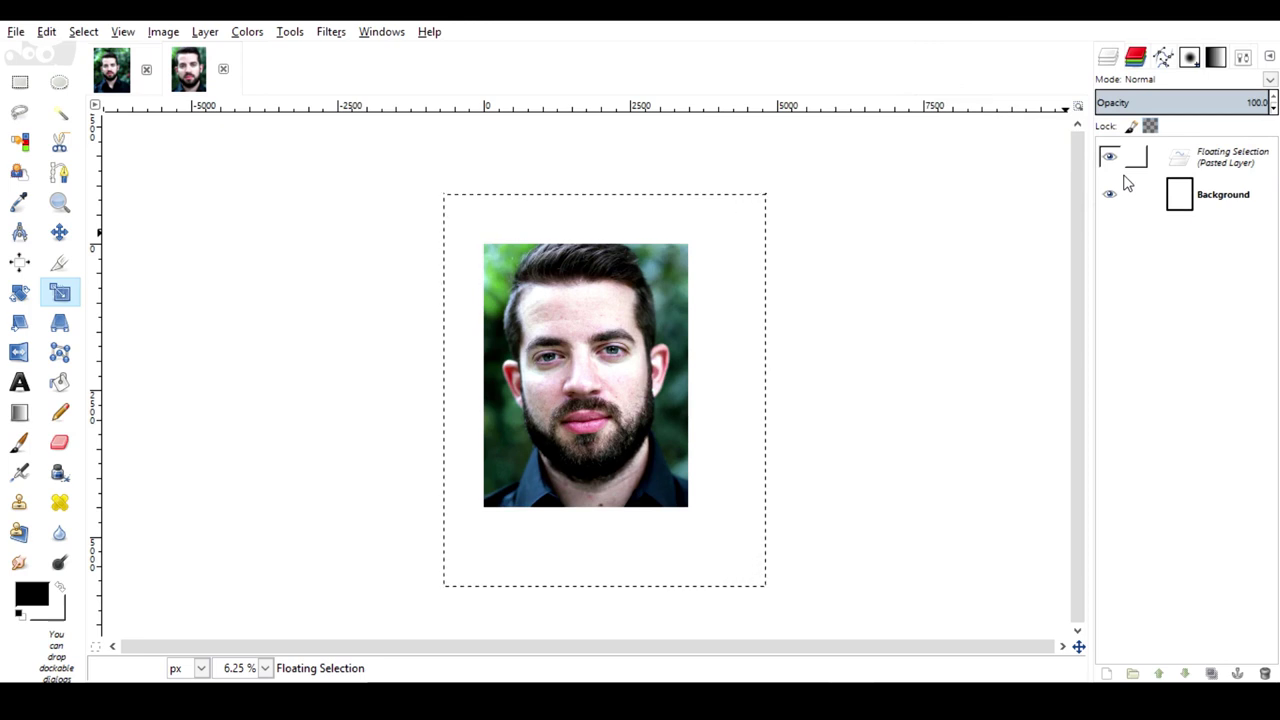
# Step: Move the pasted portrait slightly down on the canvas
pyautogui.click(58, 232)
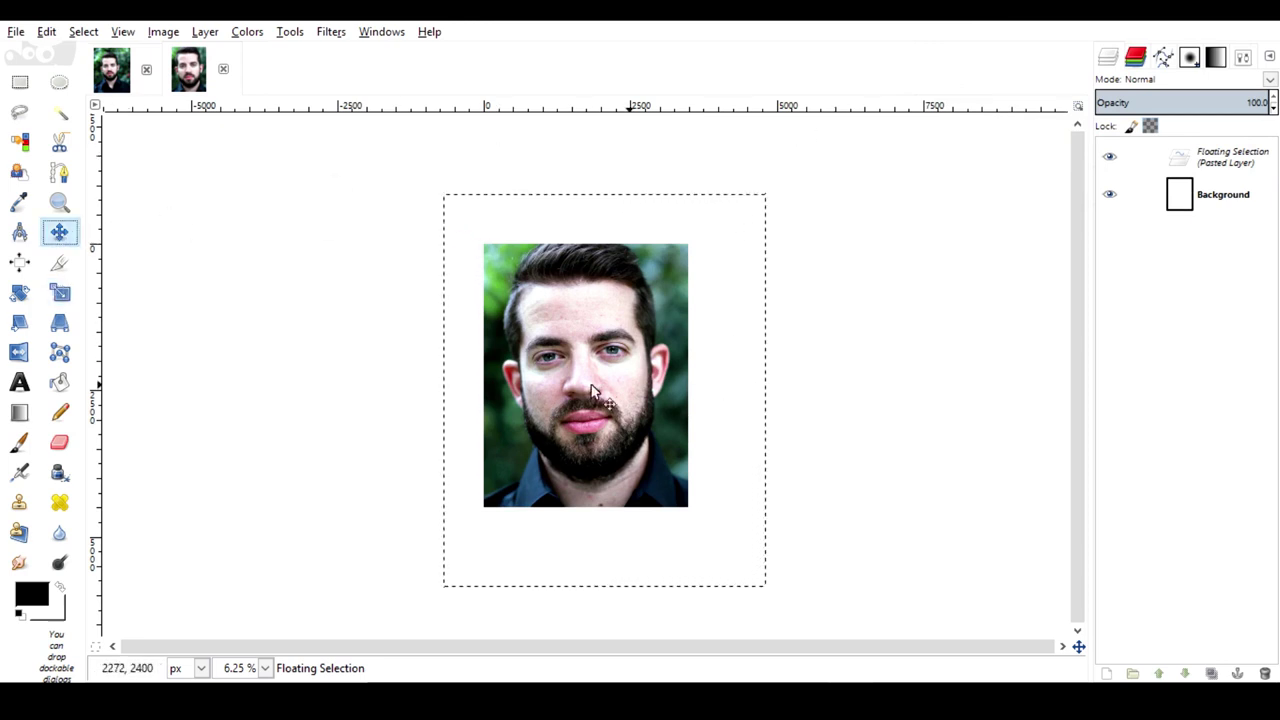
pyautogui.moveTo(576, 393)
pyautogui.mouseDown()
pyautogui.moveTo(573, 428)
pyautogui.moveTo(576, 415)
pyautogui.mouseUp()
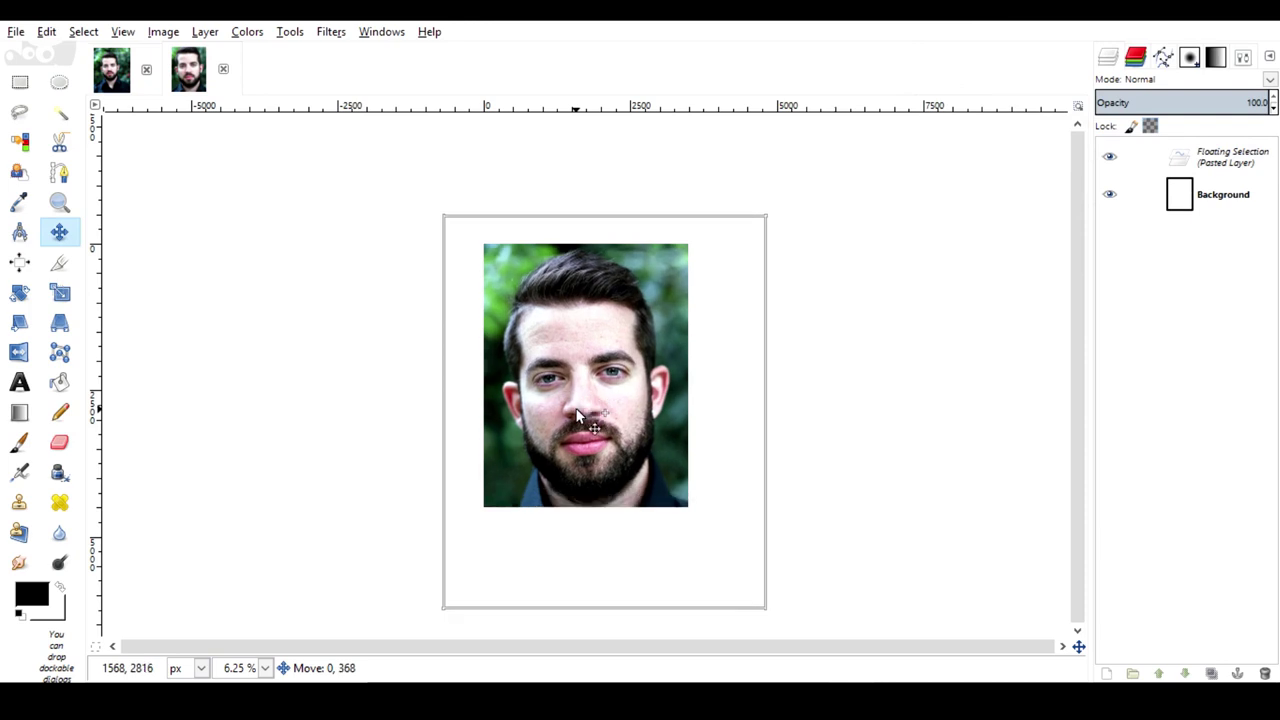
pyautogui.moveTo(577, 415); pyautogui.dragTo(576, 410)
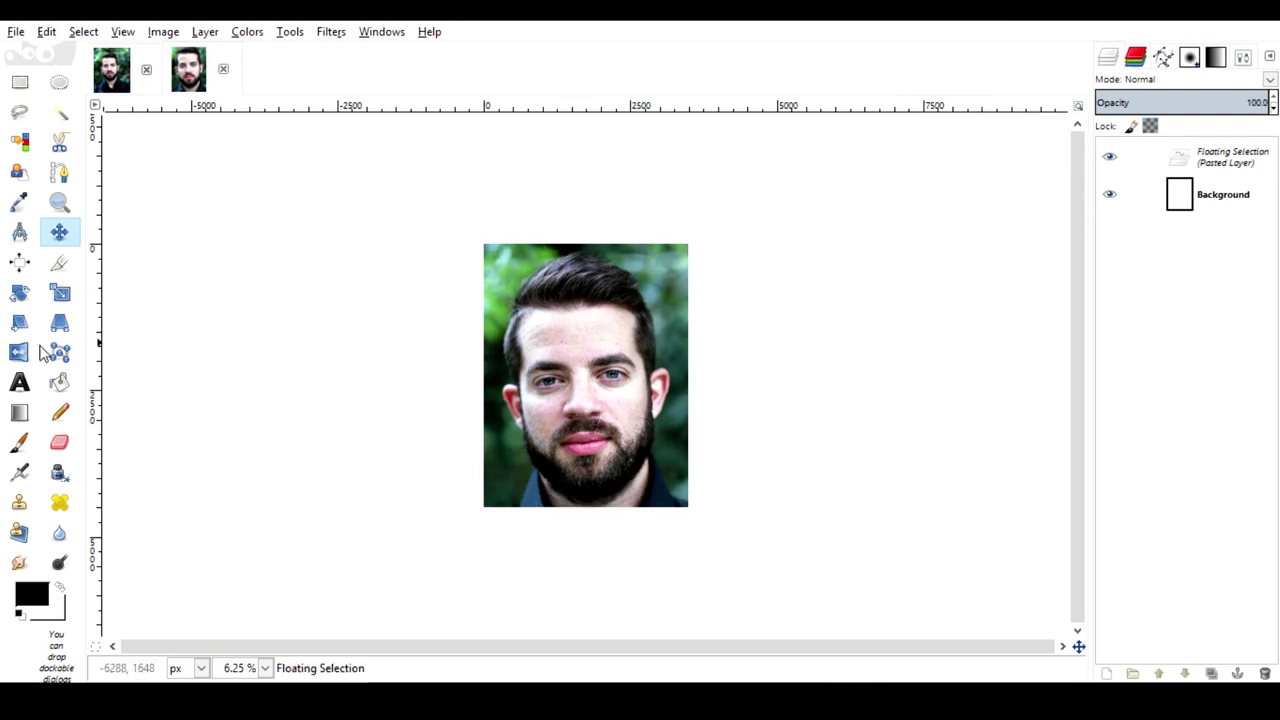
# Step: Rotate the pasted portrait by about 4.41°
pyautogui.click(19, 292)
pyautogui.click(591, 336)
pyautogui.moveTo(660, 301); pyautogui.dragTo(671, 300)
pyautogui.click(1023, 318)
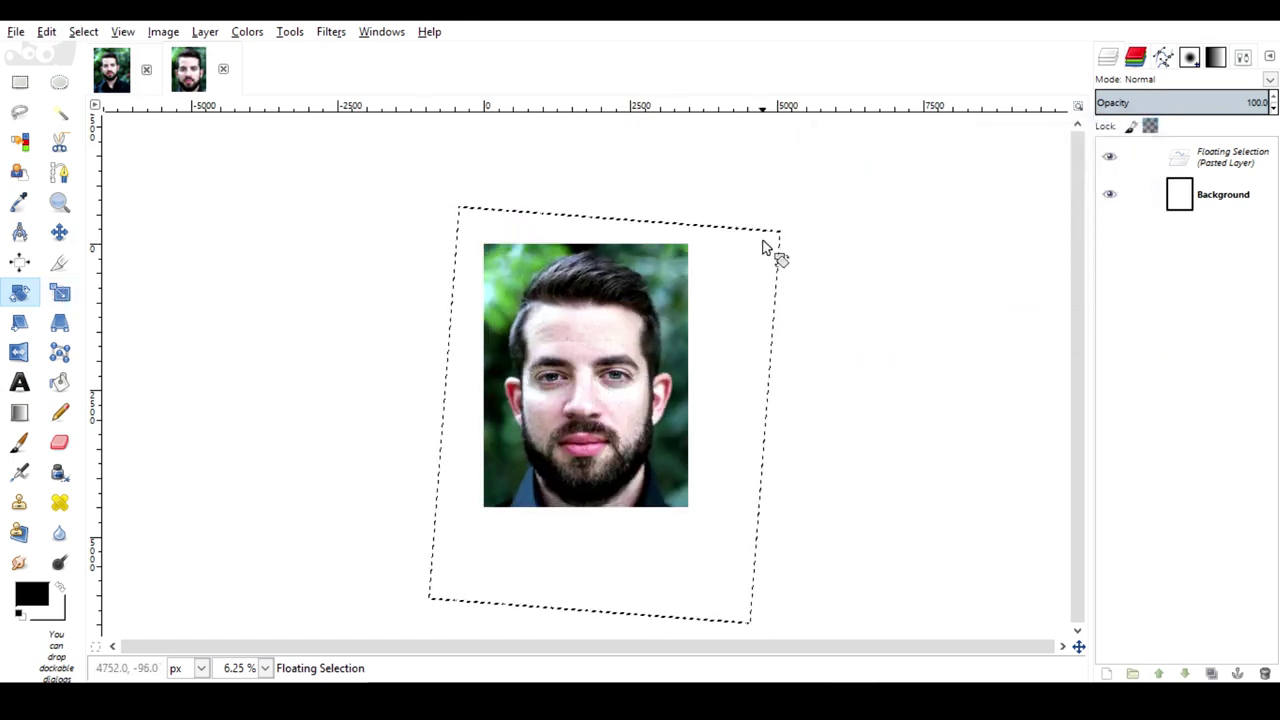
# Step: Turn the floating portrait into its own Pasted Layer and nudge it slightly up
pyautogui.click(1106, 673)
pyautogui.press('+')
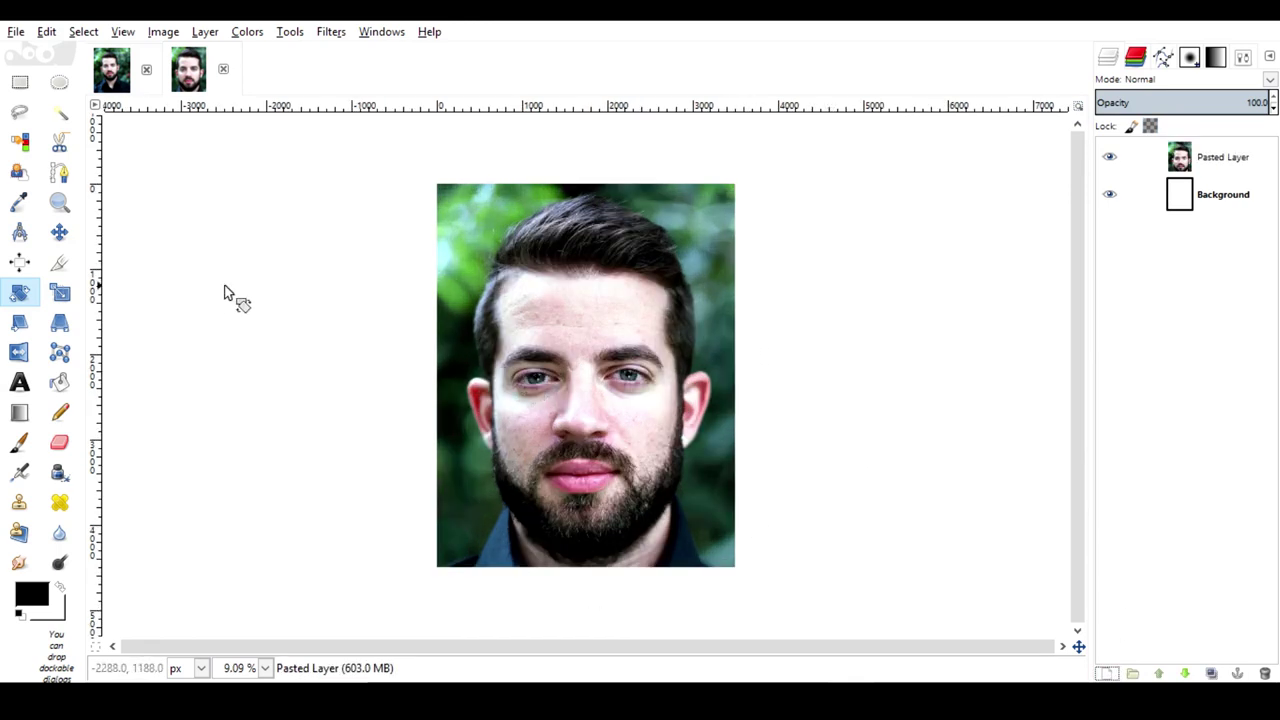
pyautogui.click(59, 231)
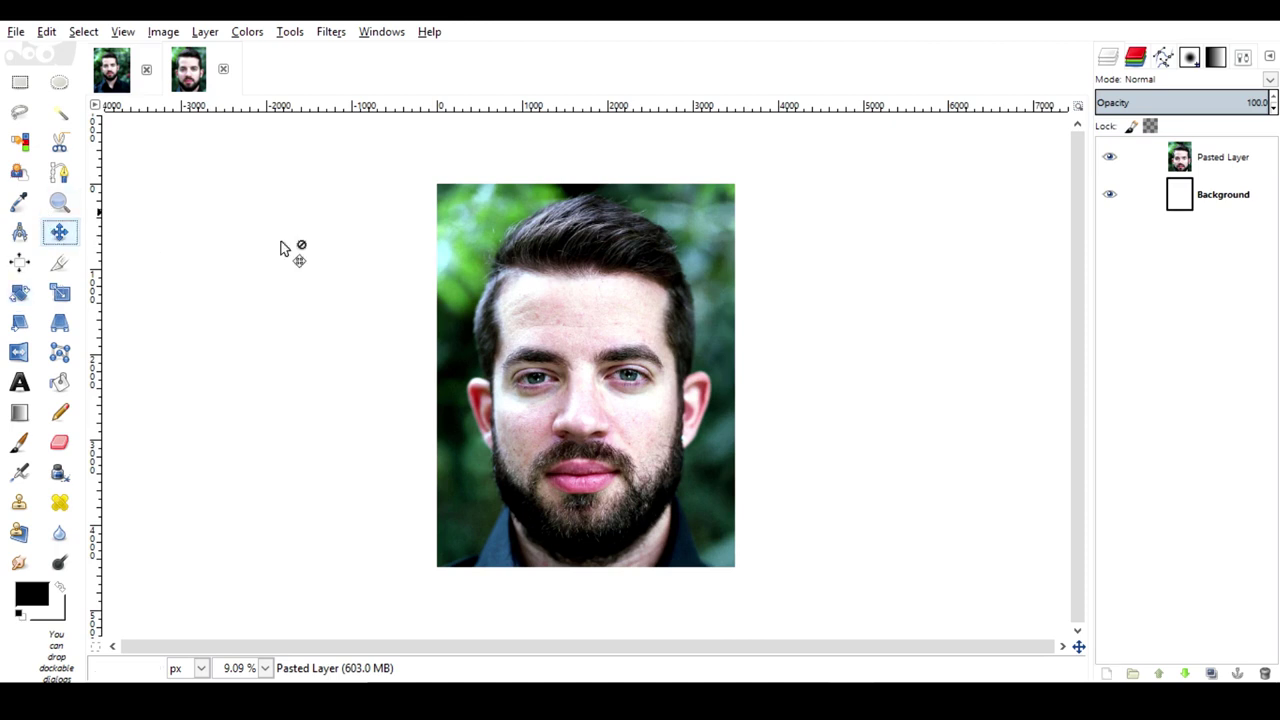
pyautogui.moveTo(575, 432); pyautogui.dragTo(574, 431)
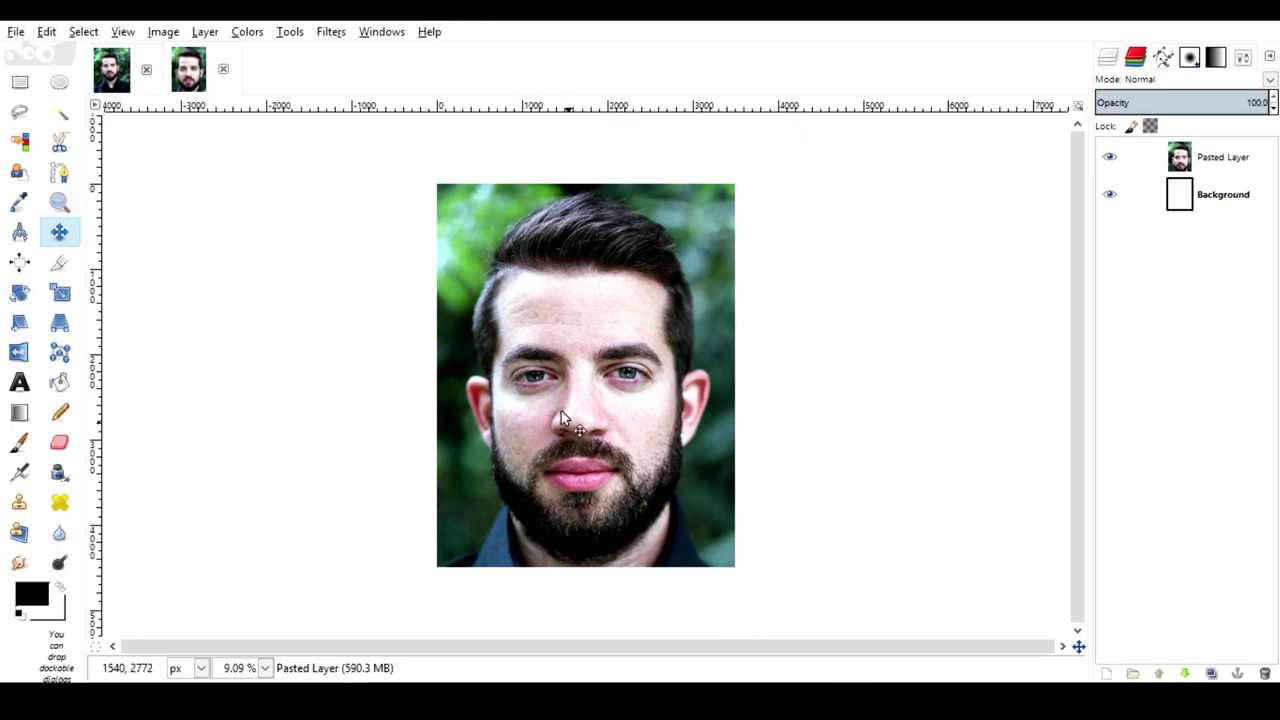
# Step: Crop the image to the 3500 × 4500 canvas area
pyautogui.click(59, 262)
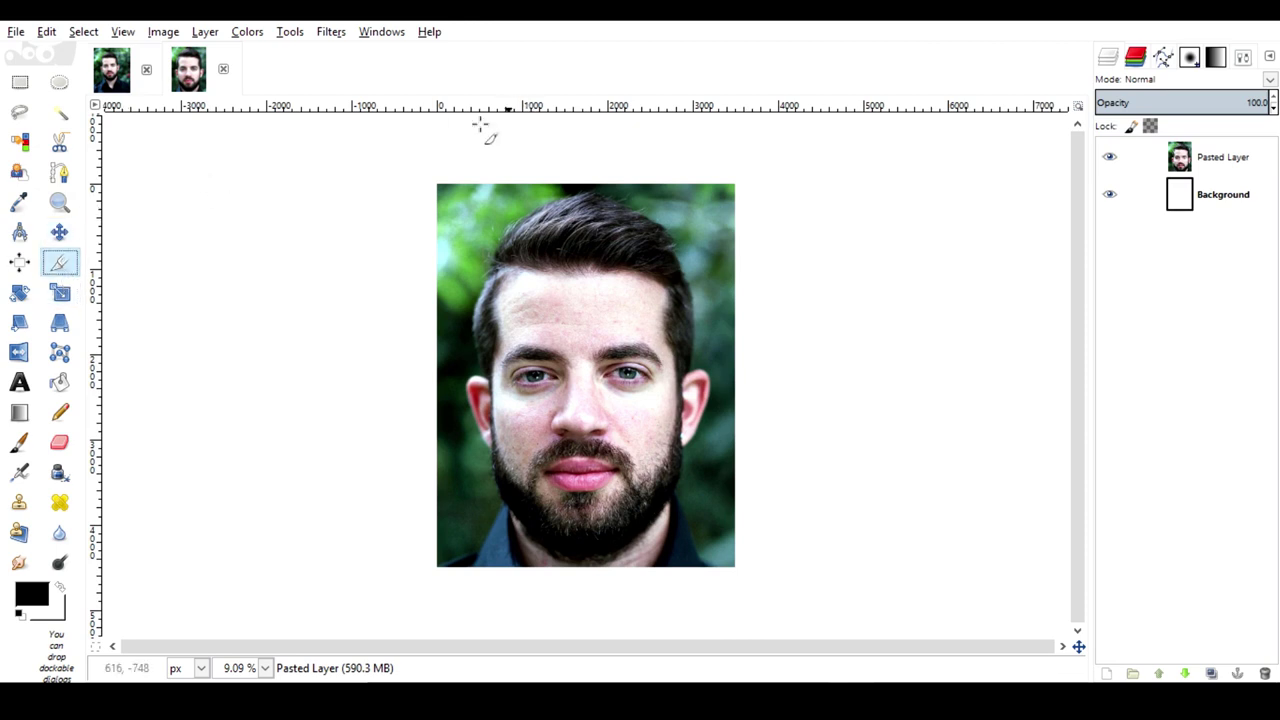
pyautogui.moveTo(423, 166); pyautogui.dragTo(870, 651)
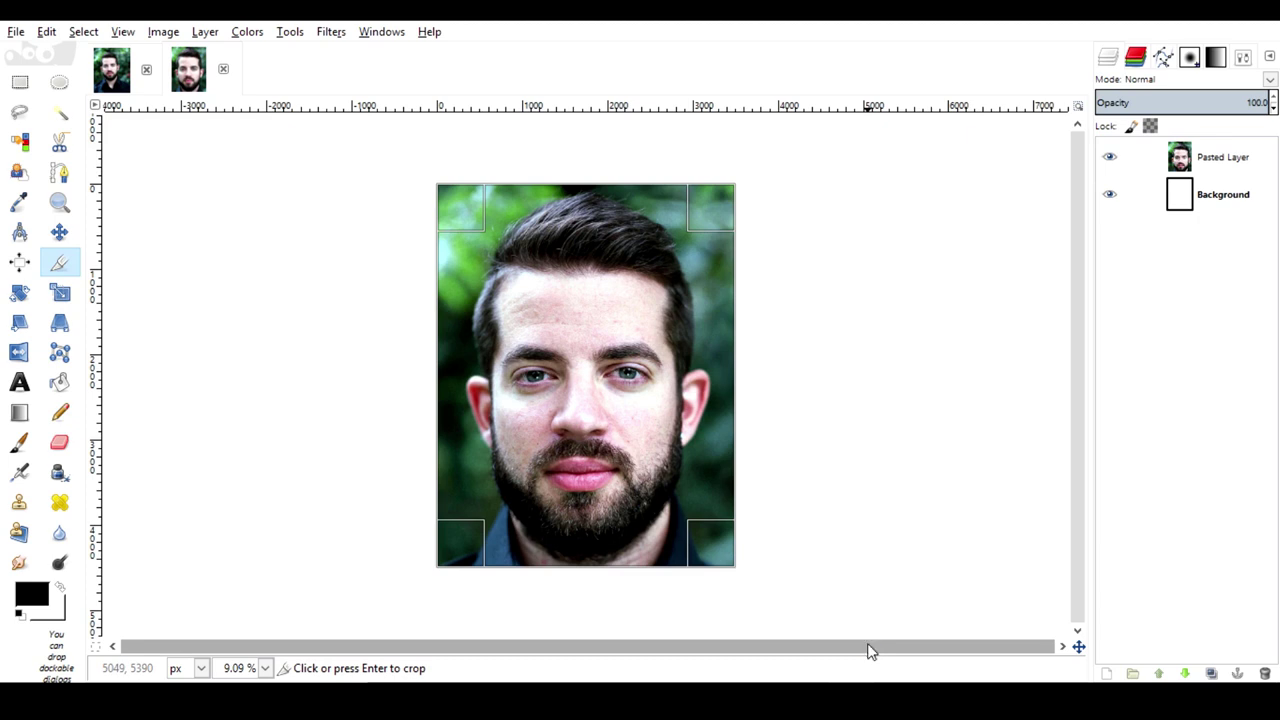
pyautogui.press('Return')
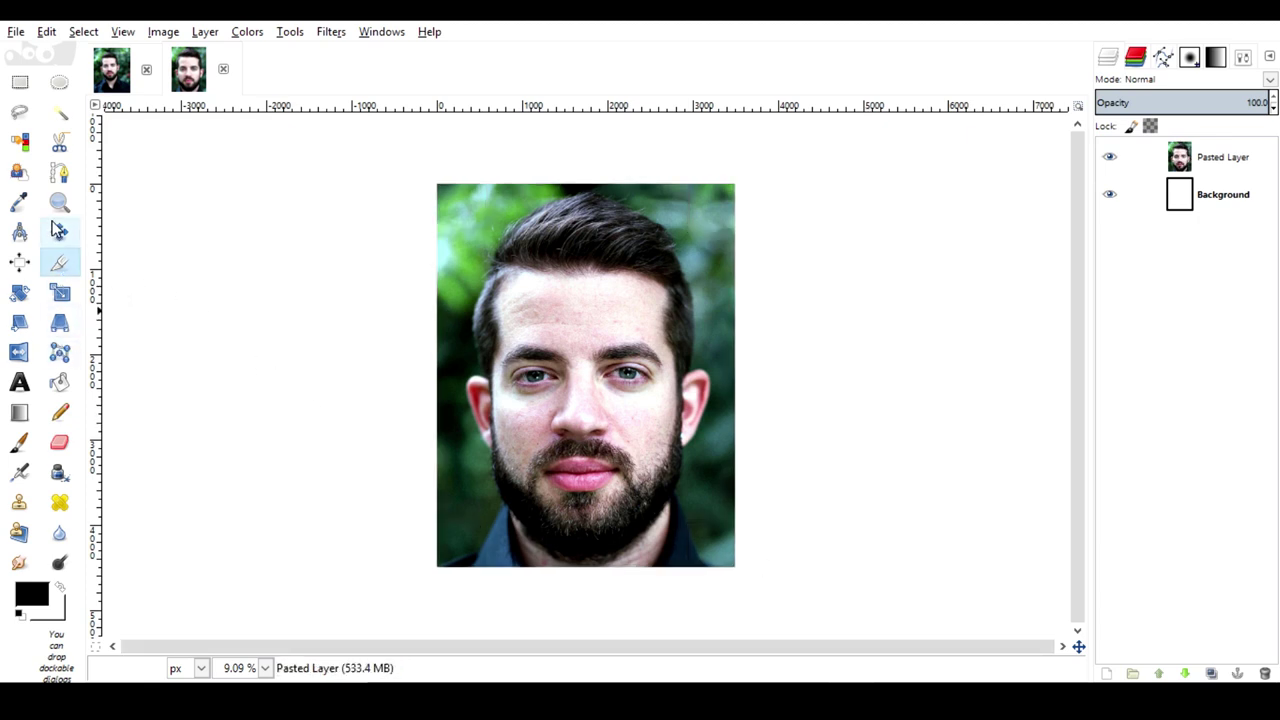
# Step: Duplicate Pasted Layer and hide the original Pasted Layer
pyautogui.click(59, 231)
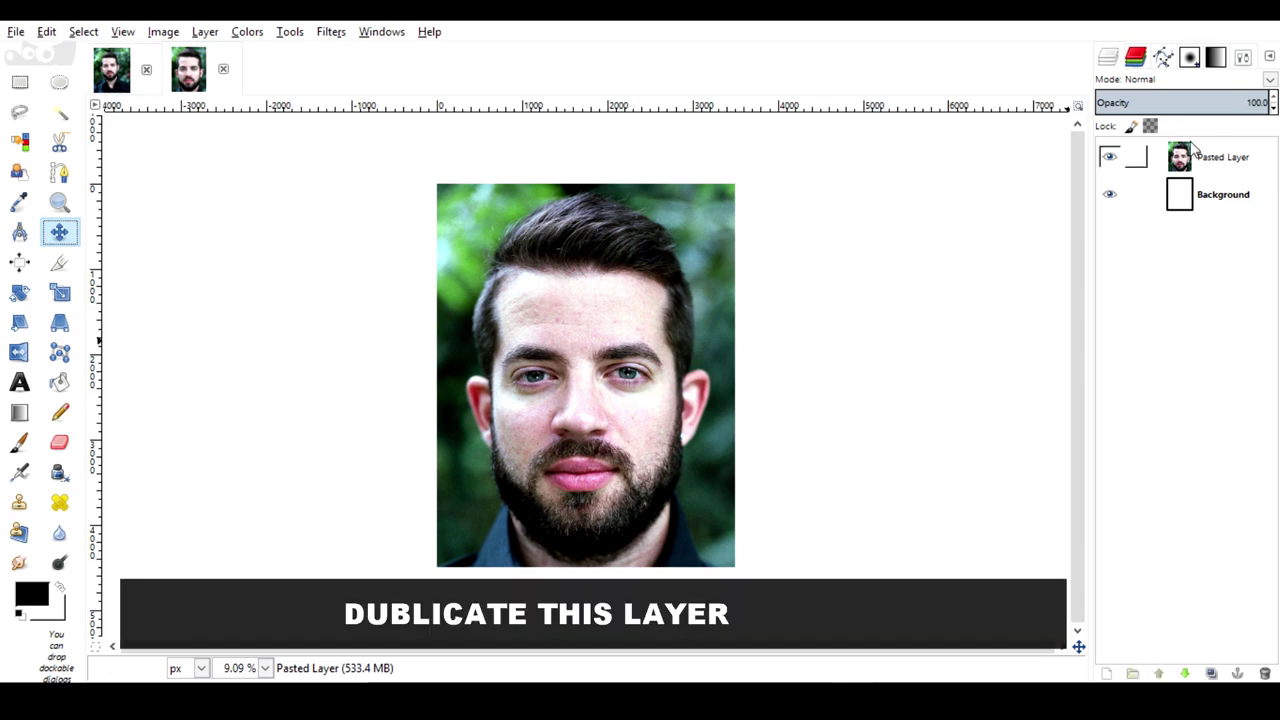
pyautogui.click(1188, 165)
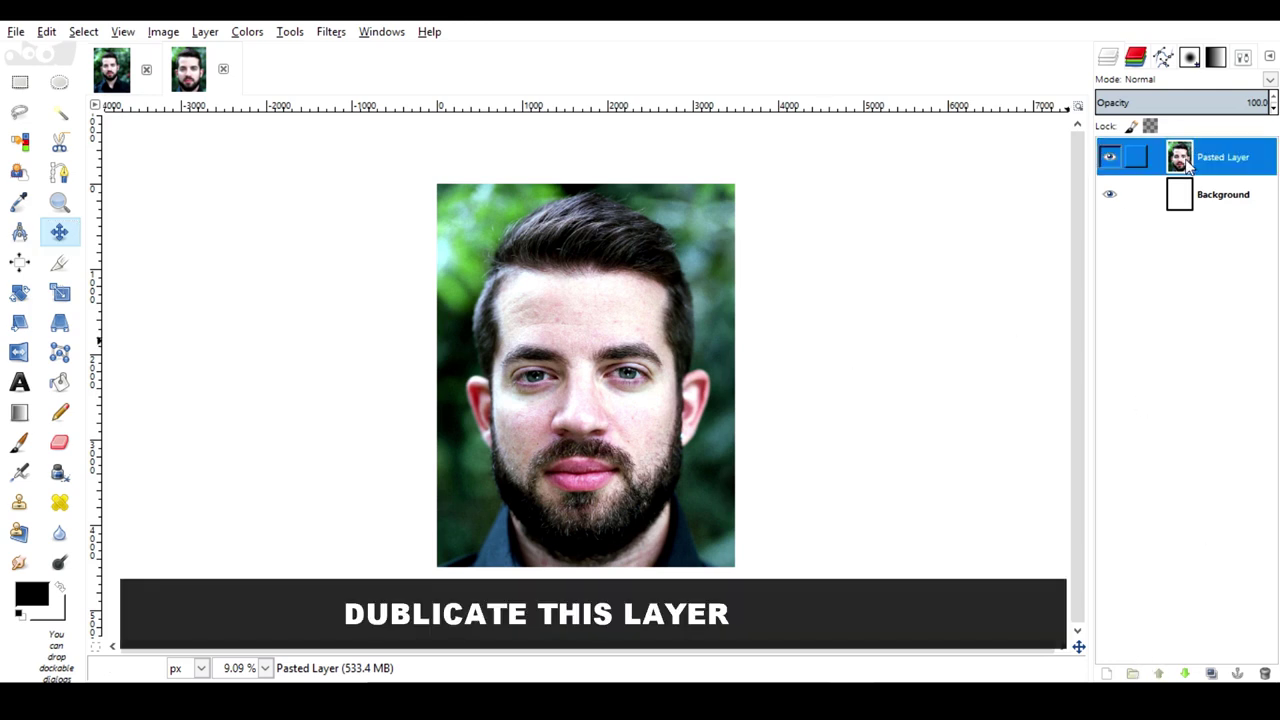
pyautogui.rightClick(1188, 165)
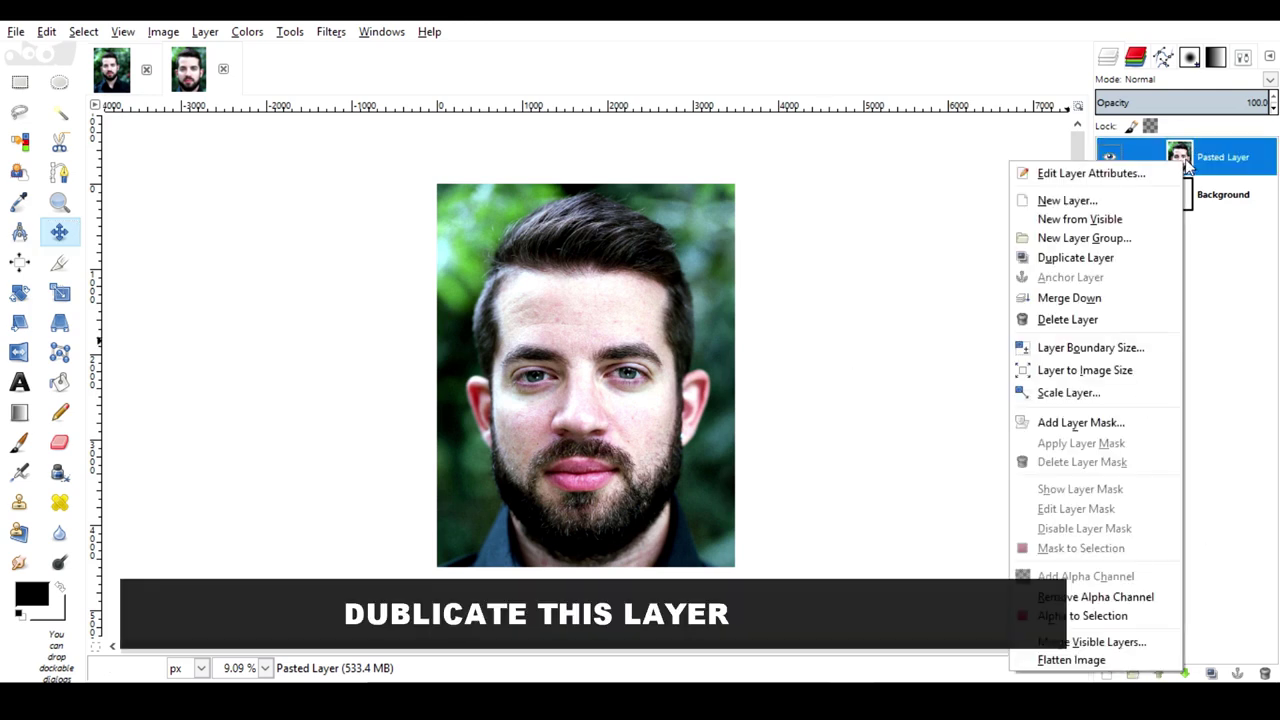
pyautogui.click(1125, 257)
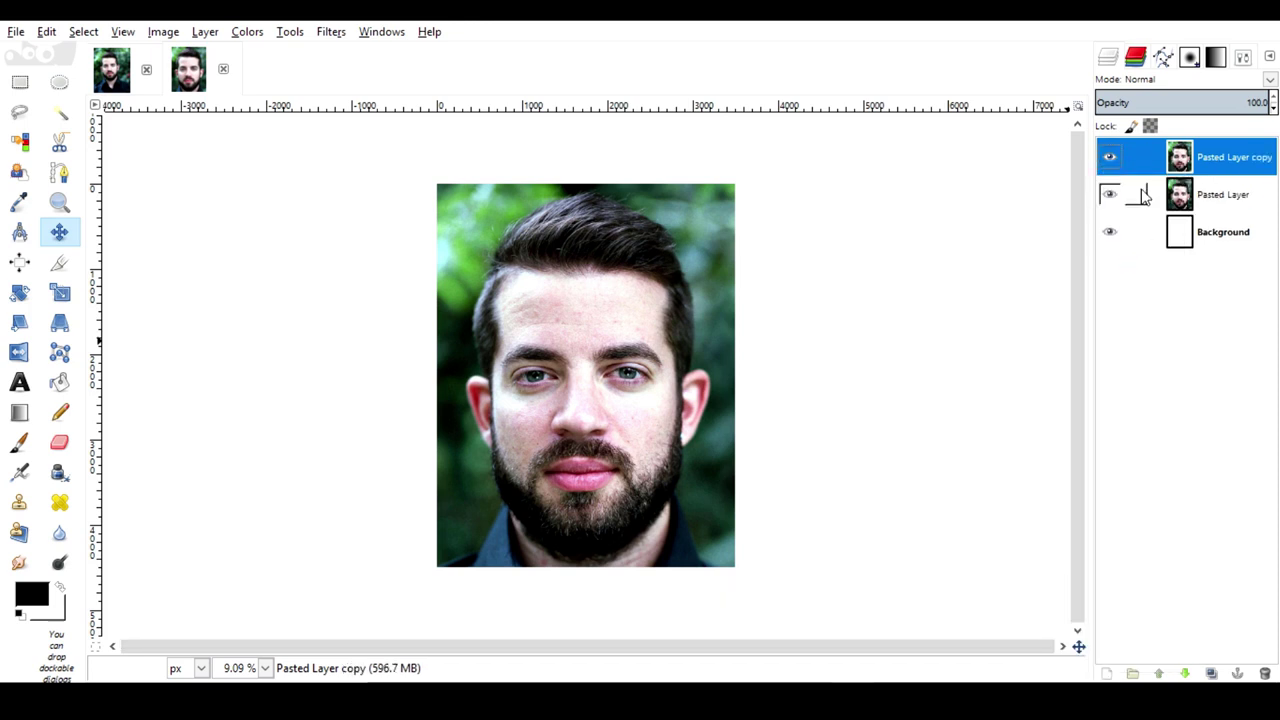
pyautogui.click(1108, 195)
pyautogui.press('r')
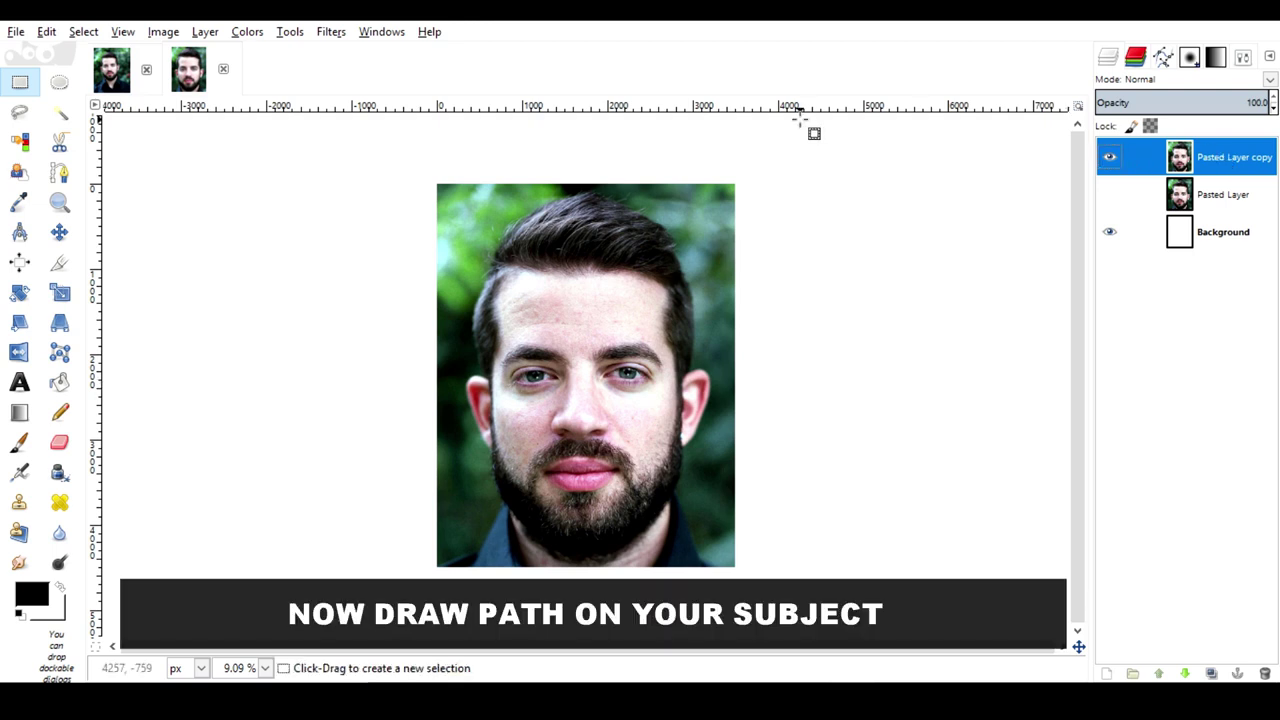
# Step: Start a path at the photo's lower right, tracing up the neck, jaw and beard around the right ear
pyautogui.click(59, 172)
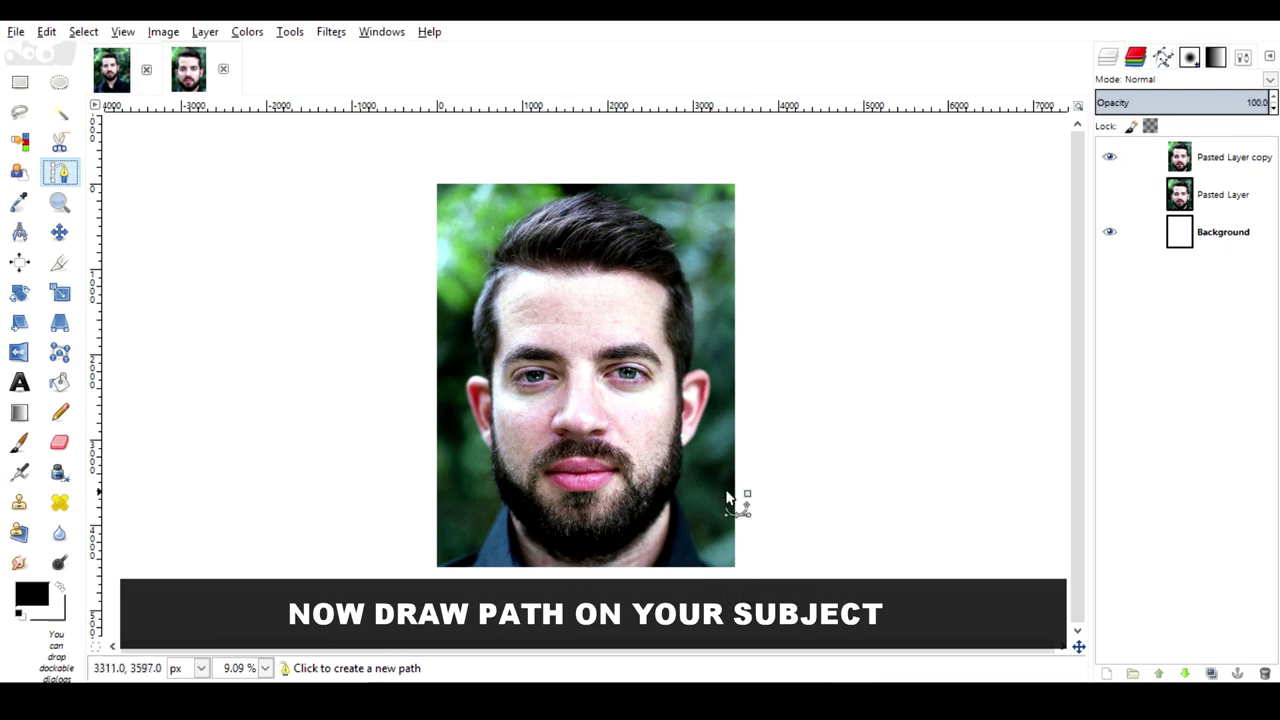
pyautogui.scroll(1, 724, 566)
pyautogui.scroll(1, 724, 566)
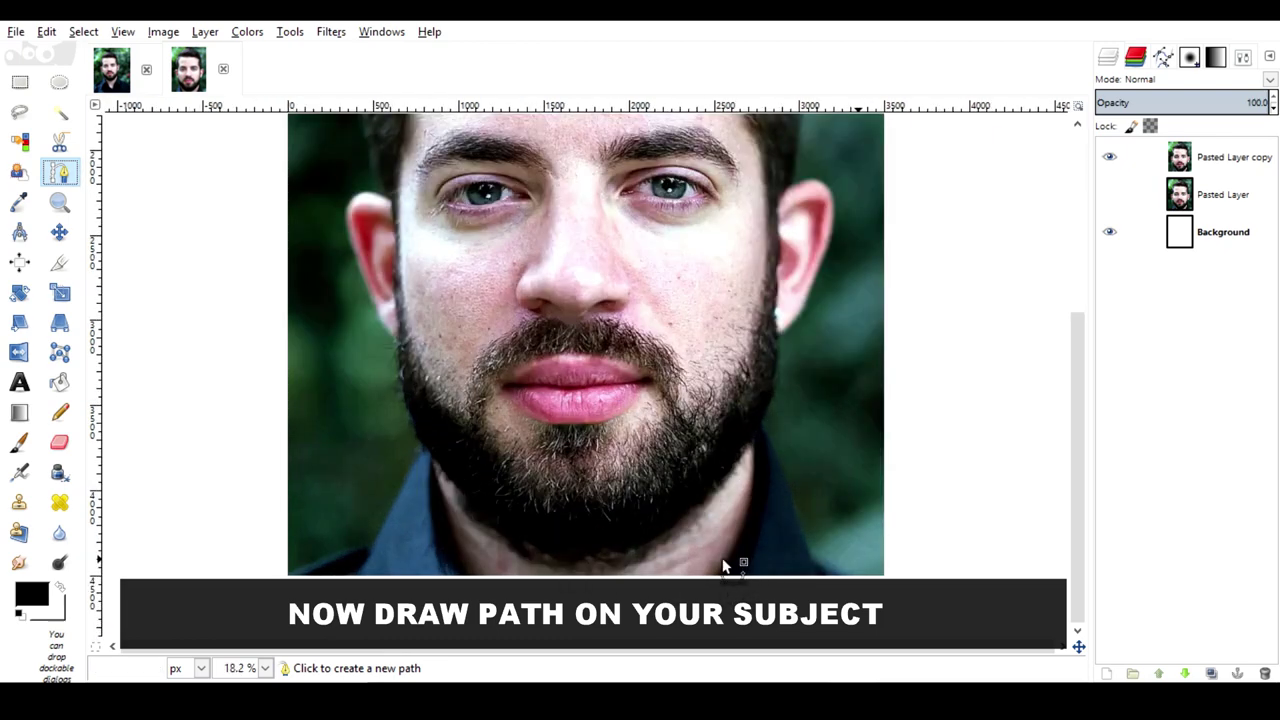
pyautogui.scroll(1, 862, 592)
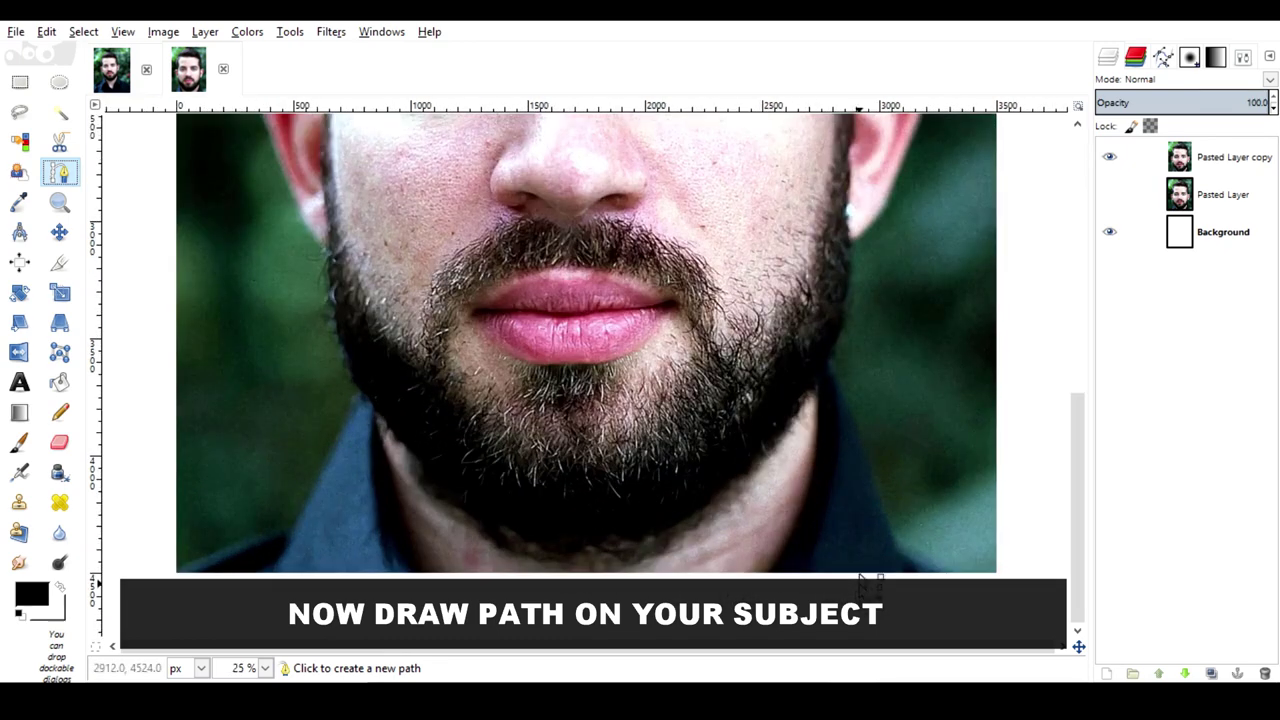
pyautogui.click(940, 577)
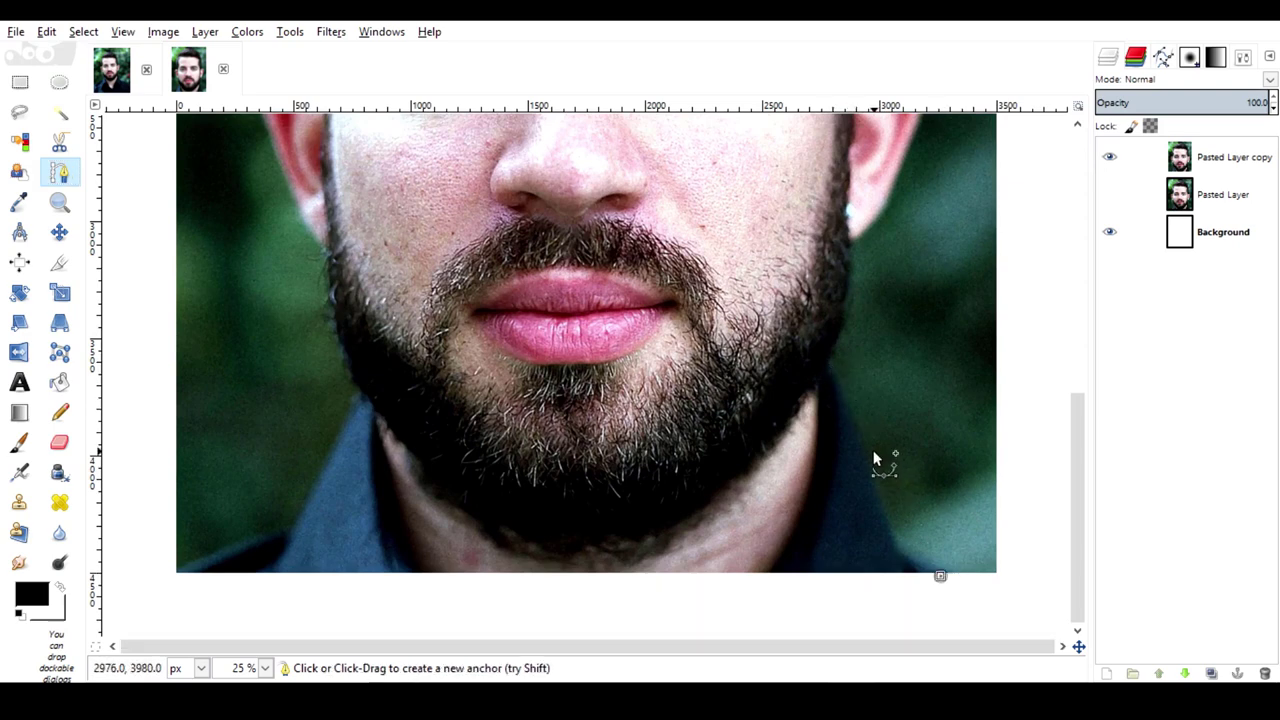
pyautogui.moveTo(867, 450); pyautogui.dragTo(847, 377)
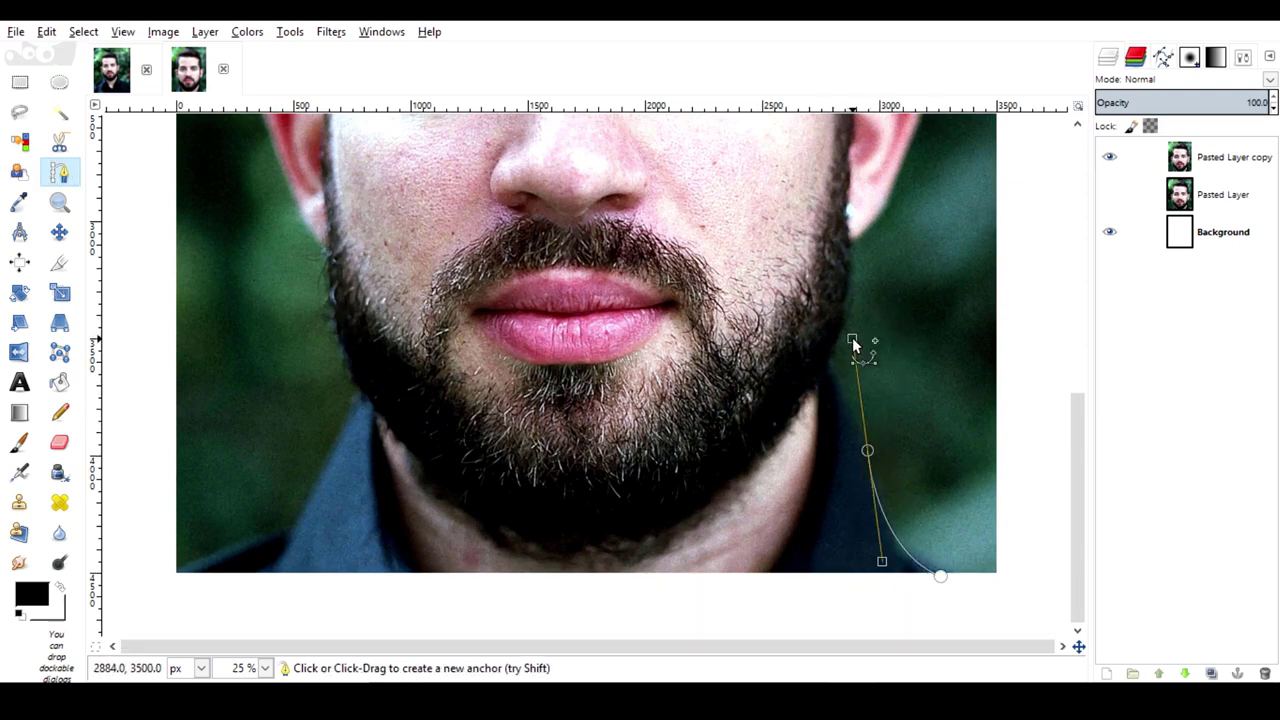
pyautogui.click(829, 356)
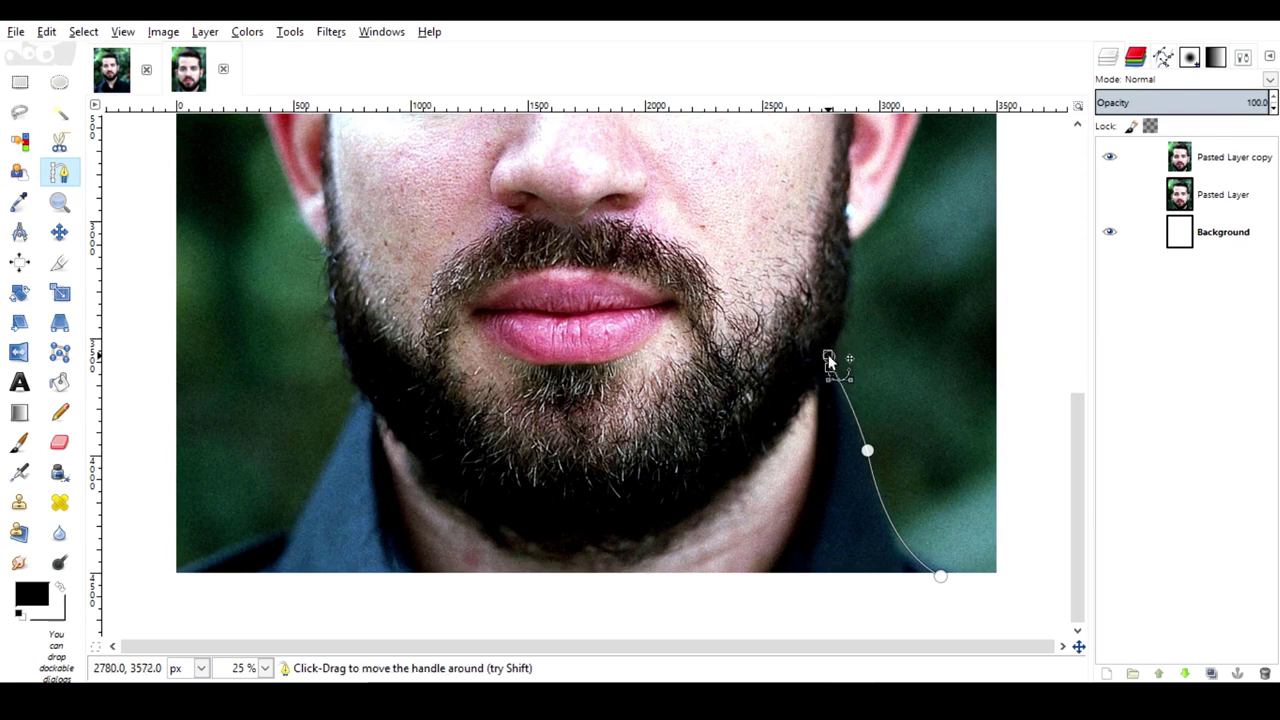
pyautogui.moveTo(852, 242); pyautogui.dragTo(842, 210)
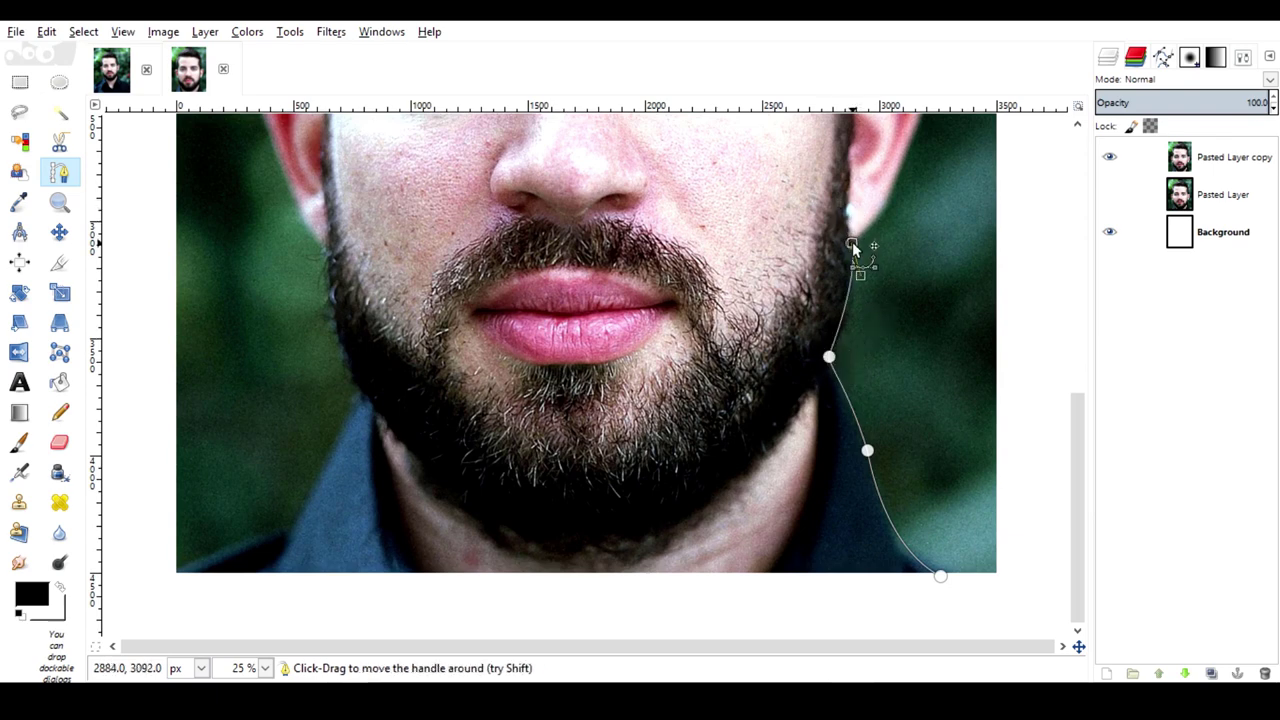
pyautogui.scroll(5, 972, 321)
pyautogui.moveTo(895, 438); pyautogui.dragTo(925, 370)
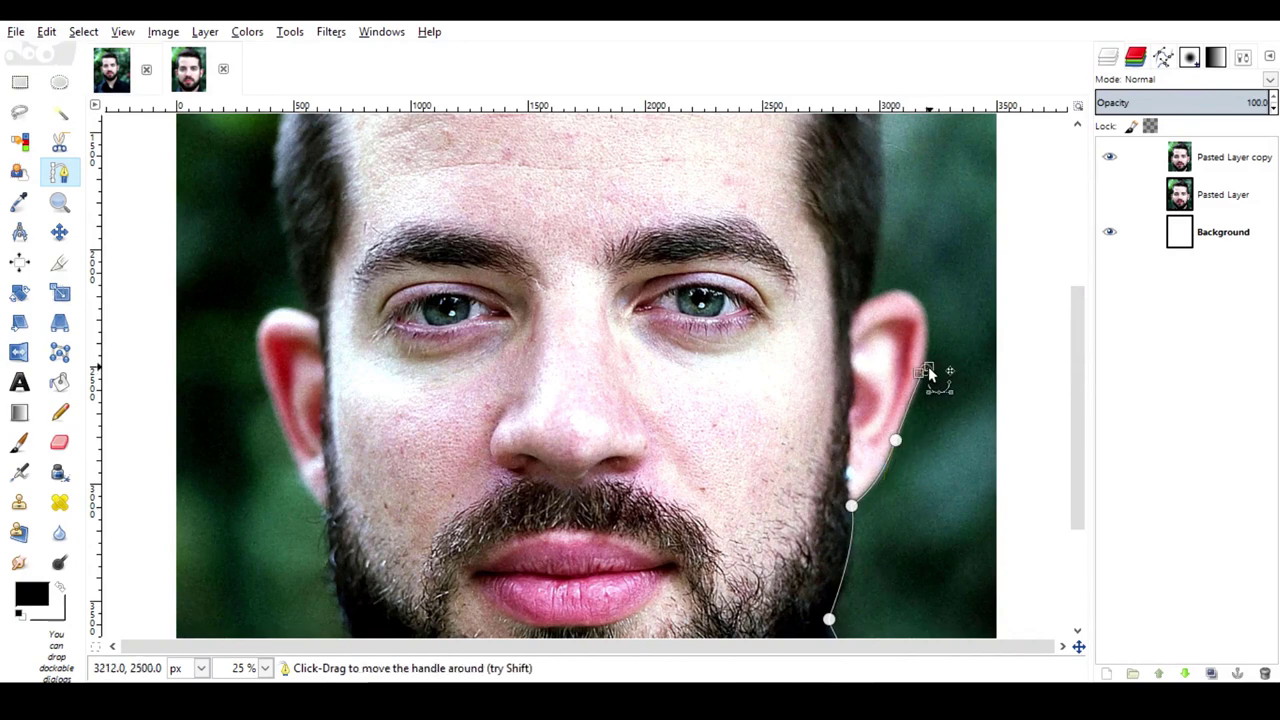
pyautogui.moveTo(900, 300)
pyautogui.mouseDown()
pyautogui.moveTo(829, 308)
pyautogui.moveTo(856, 285)
pyautogui.mouseUp()
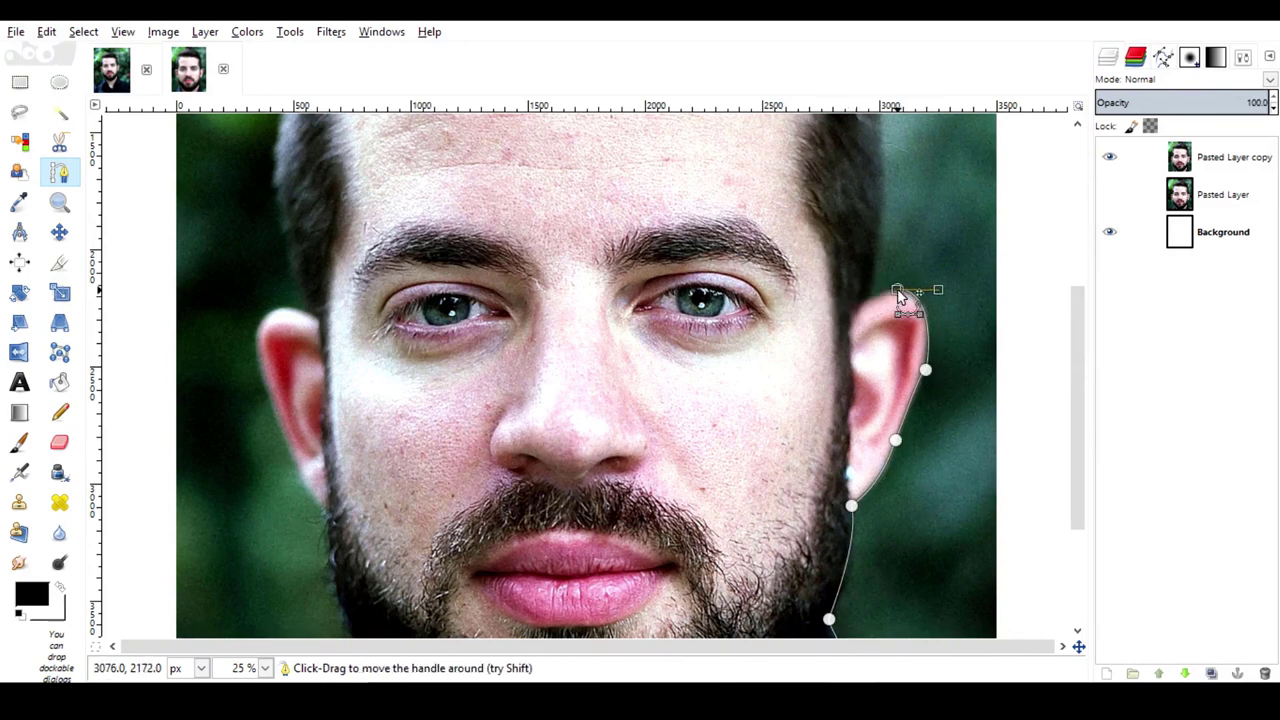
# Step: Continue the path up the hair's right edge and over the top of the head
pyautogui.scroll(3, 868, 300)
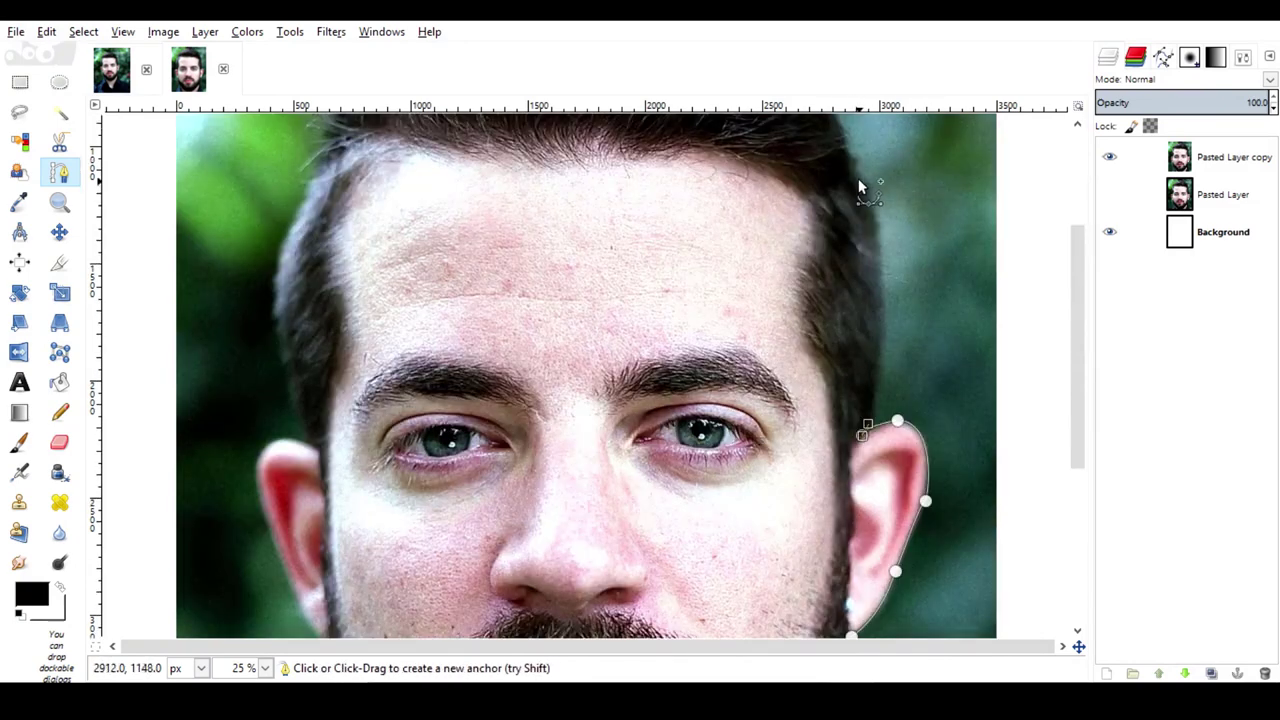
pyautogui.moveTo(854, 173)
pyautogui.mouseDown()
pyautogui.moveTo(784, 120)
pyautogui.moveTo(811, 114)
pyautogui.mouseUp()
pyautogui.scroll(3, 843, 294)
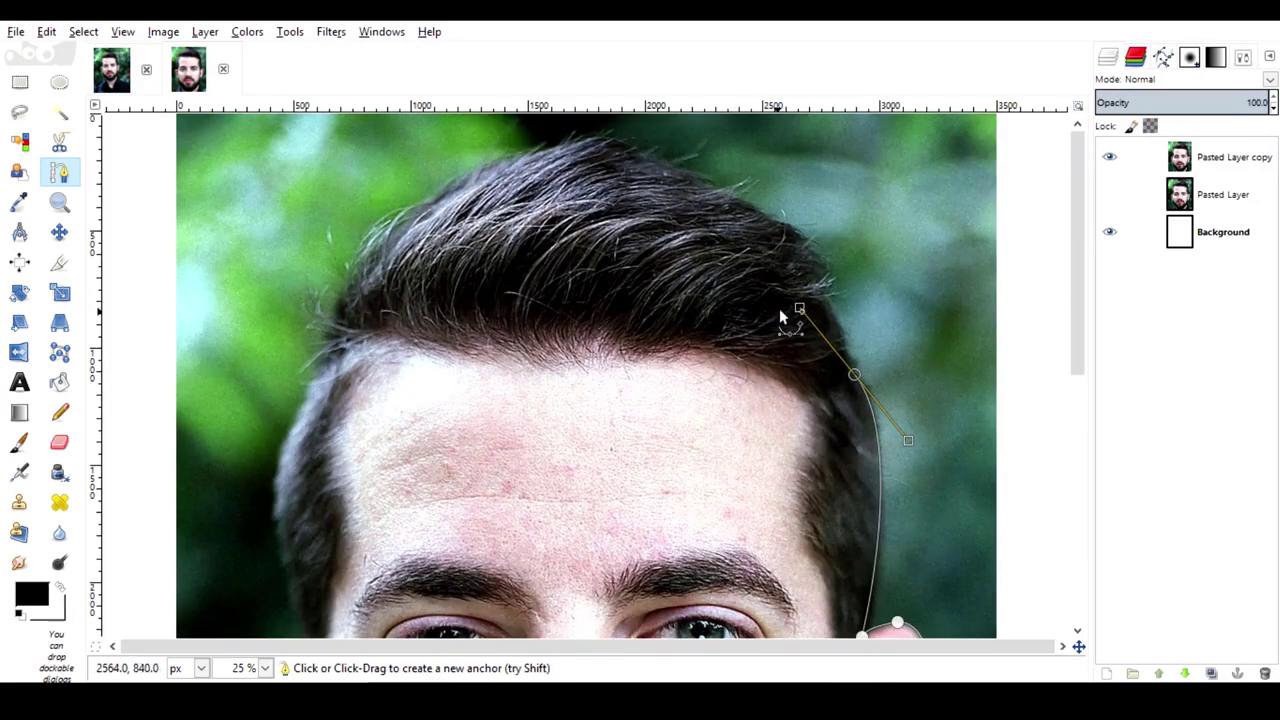
pyautogui.scroll(2, 800, 320)
pyautogui.moveTo(853, 380); pyautogui.dragTo(838, 334)
pyautogui.click(821, 284)
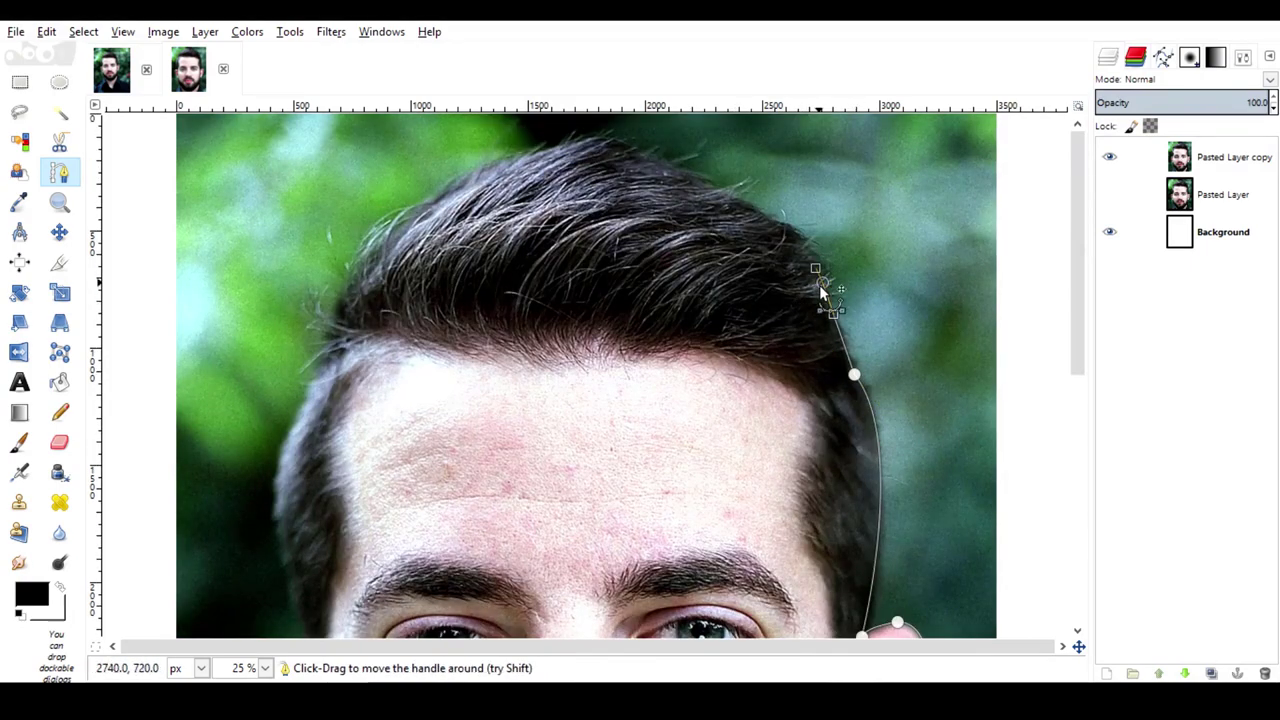
pyautogui.moveTo(616, 136); pyautogui.dragTo(474, 90)
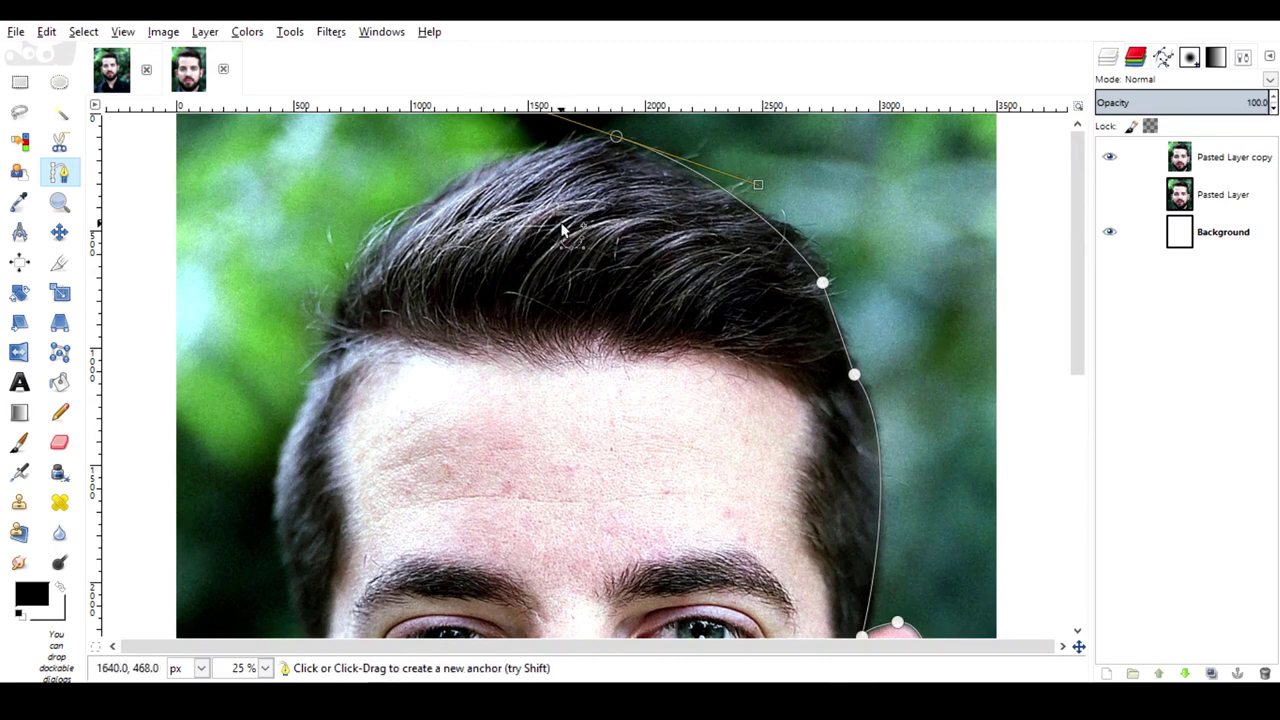
# Step: Curve the path down from the left hairline around the left ear to the jawline
pyautogui.scroll(-1, 562, 230)
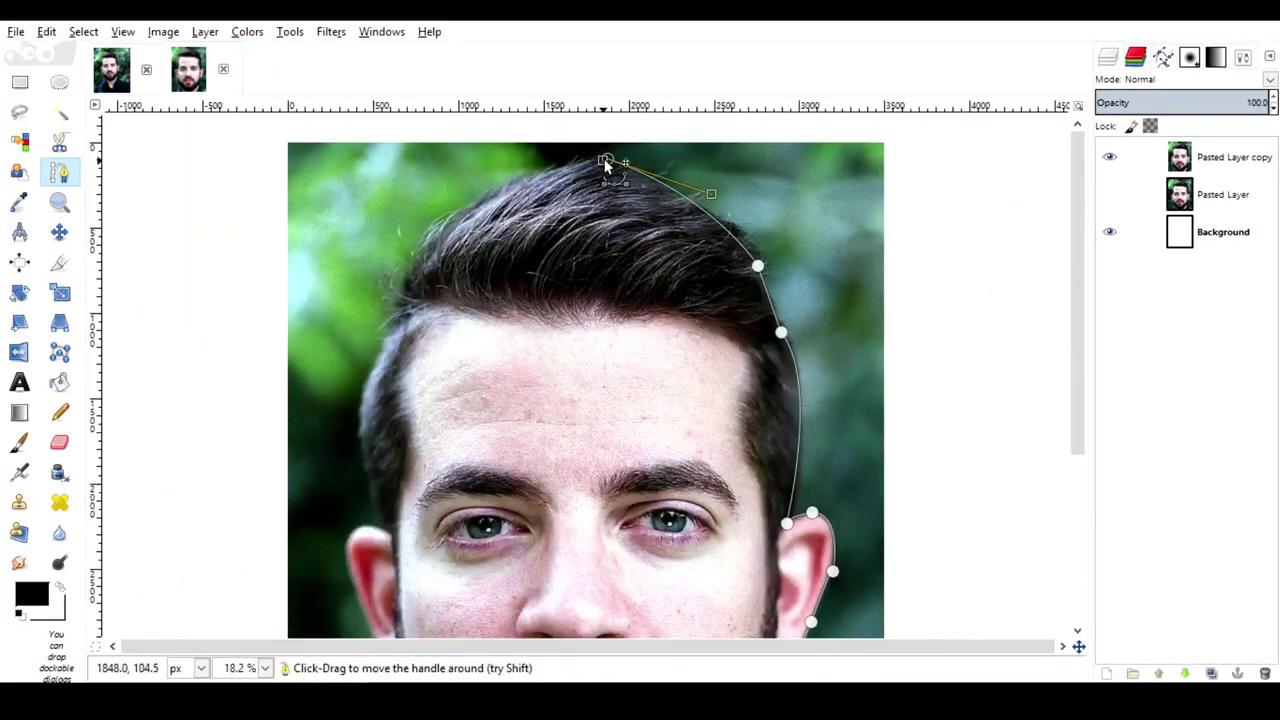
pyautogui.click(402, 311)
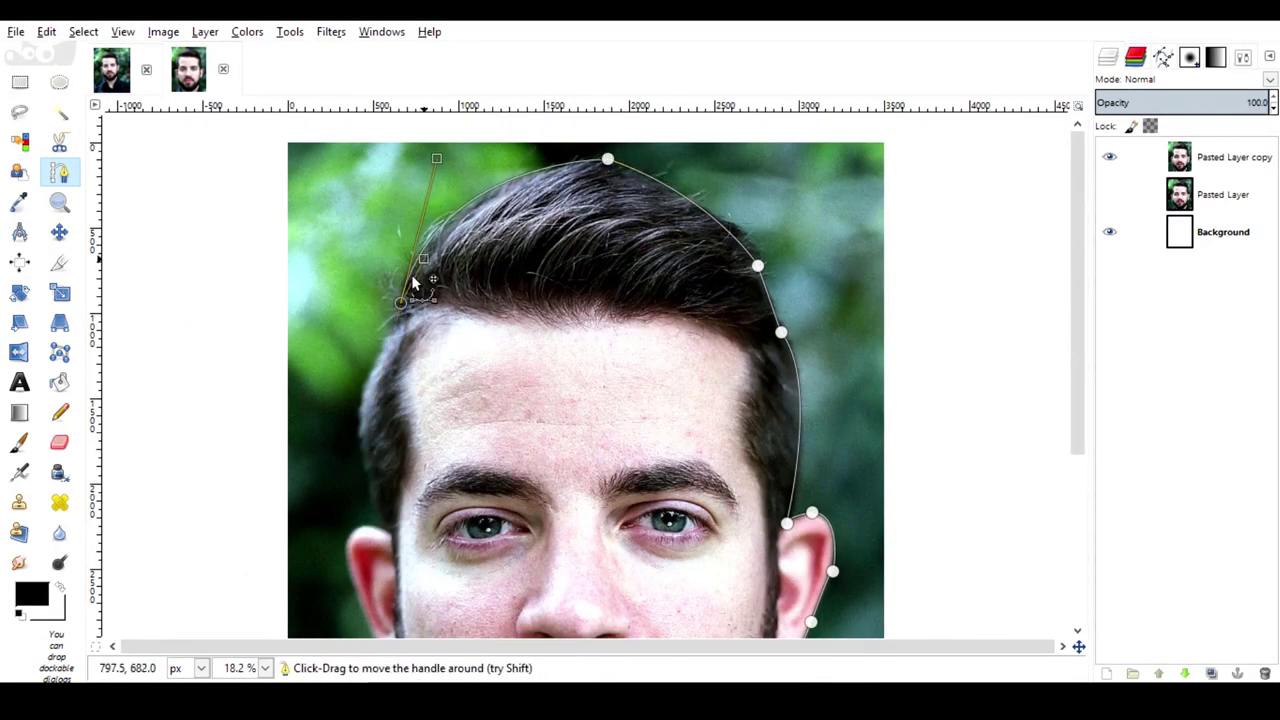
pyautogui.scroll(-5, 404, 312)
pyautogui.scroll(3, 402, 311)
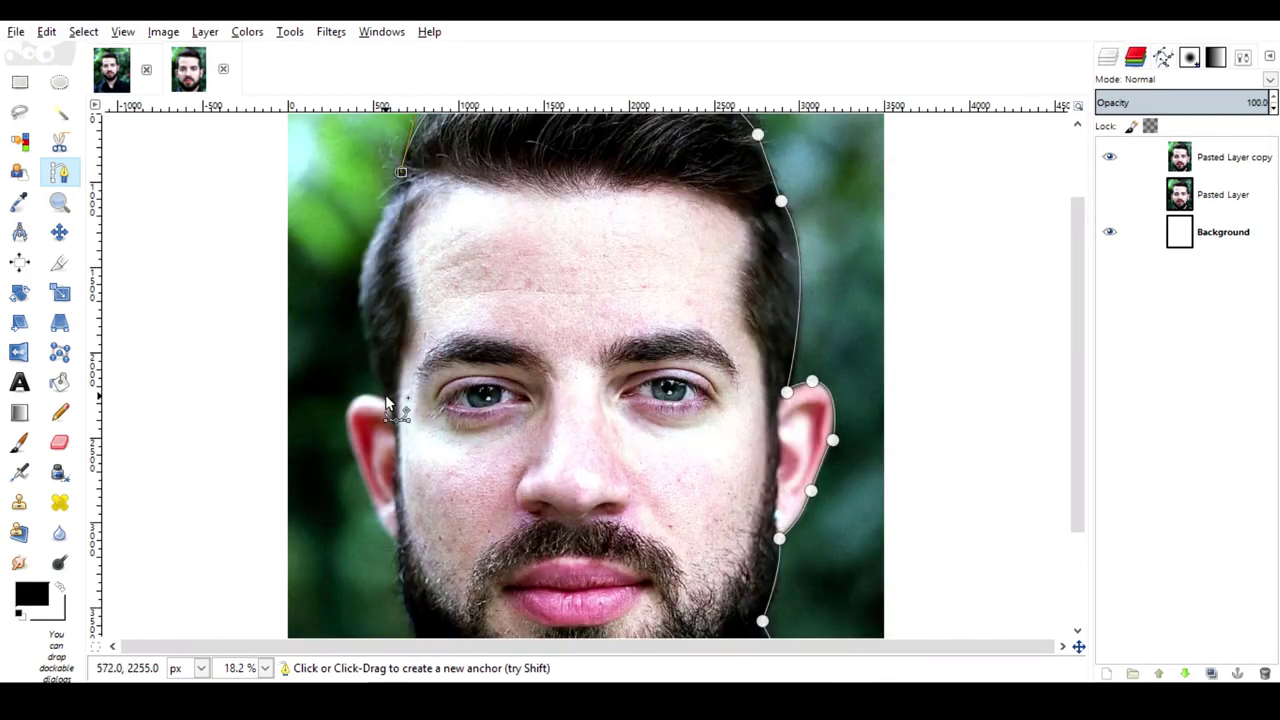
pyautogui.moveTo(388, 405)
pyautogui.mouseDown()
pyautogui.moveTo(344, 455)
pyautogui.moveTo(348, 423)
pyautogui.mouseUp()
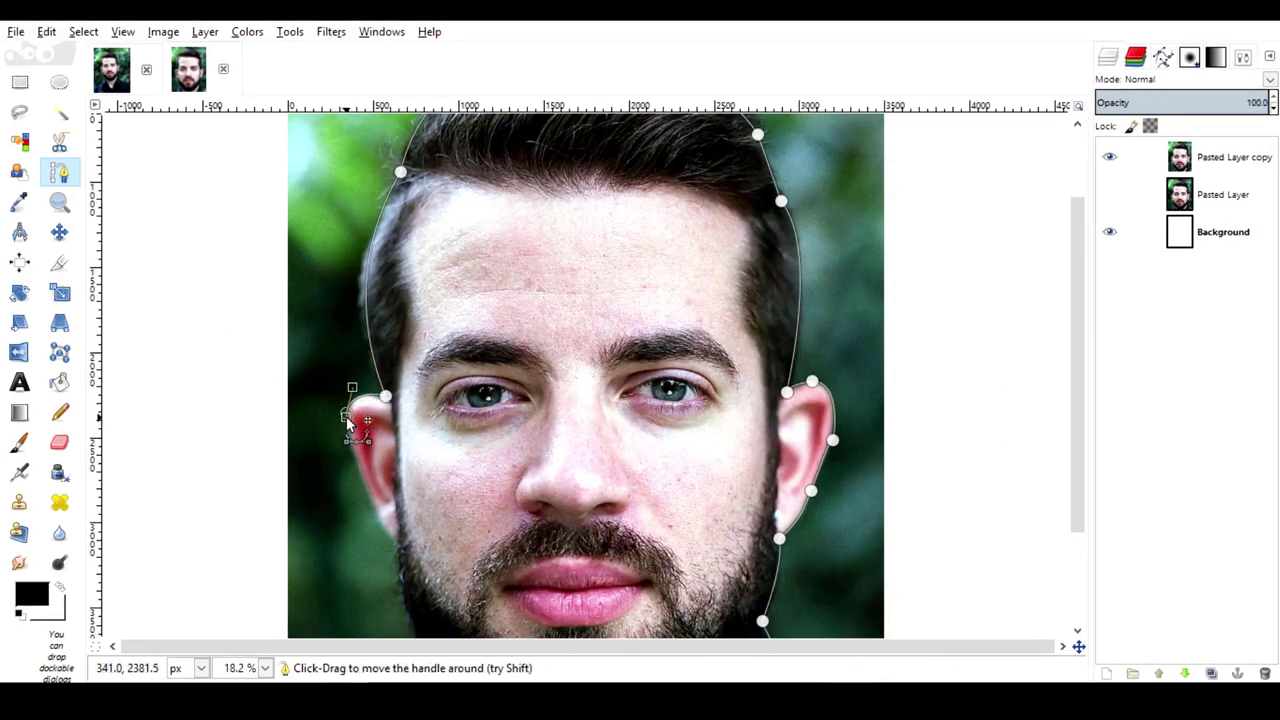
pyautogui.scroll(-3, 360, 405)
pyautogui.scroll(2, 370, 391)
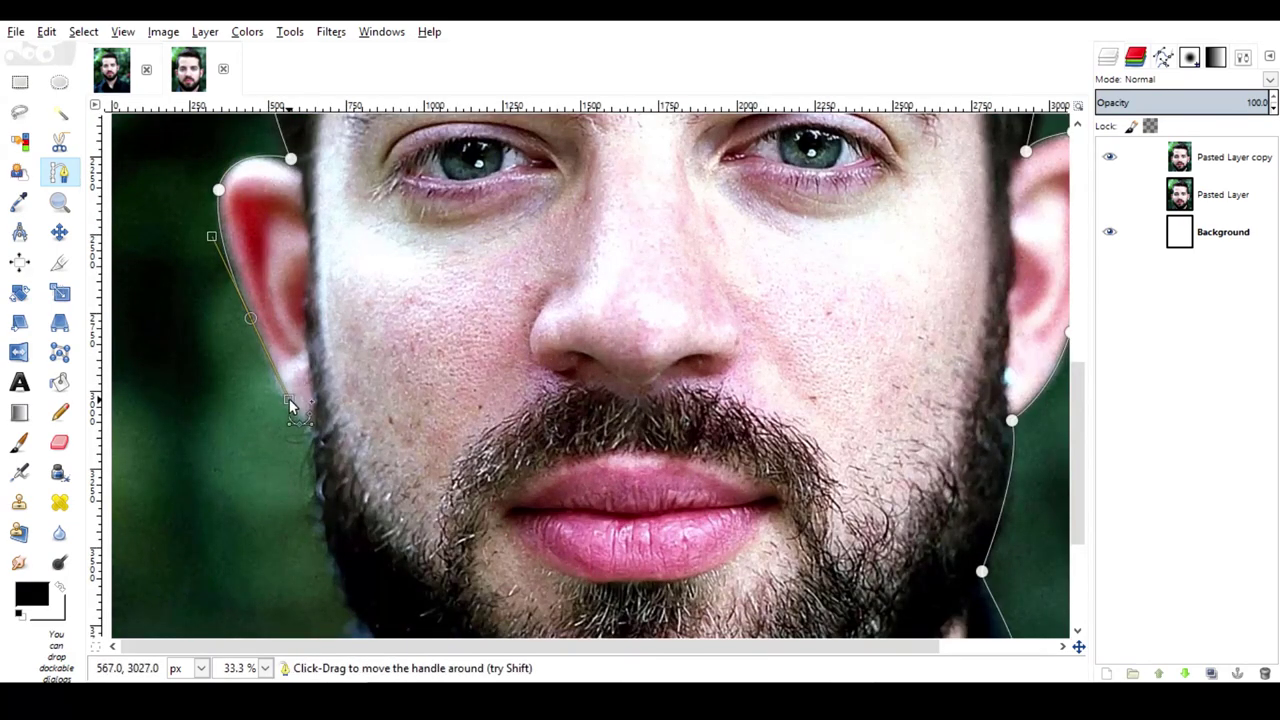
pyautogui.click(313, 427)
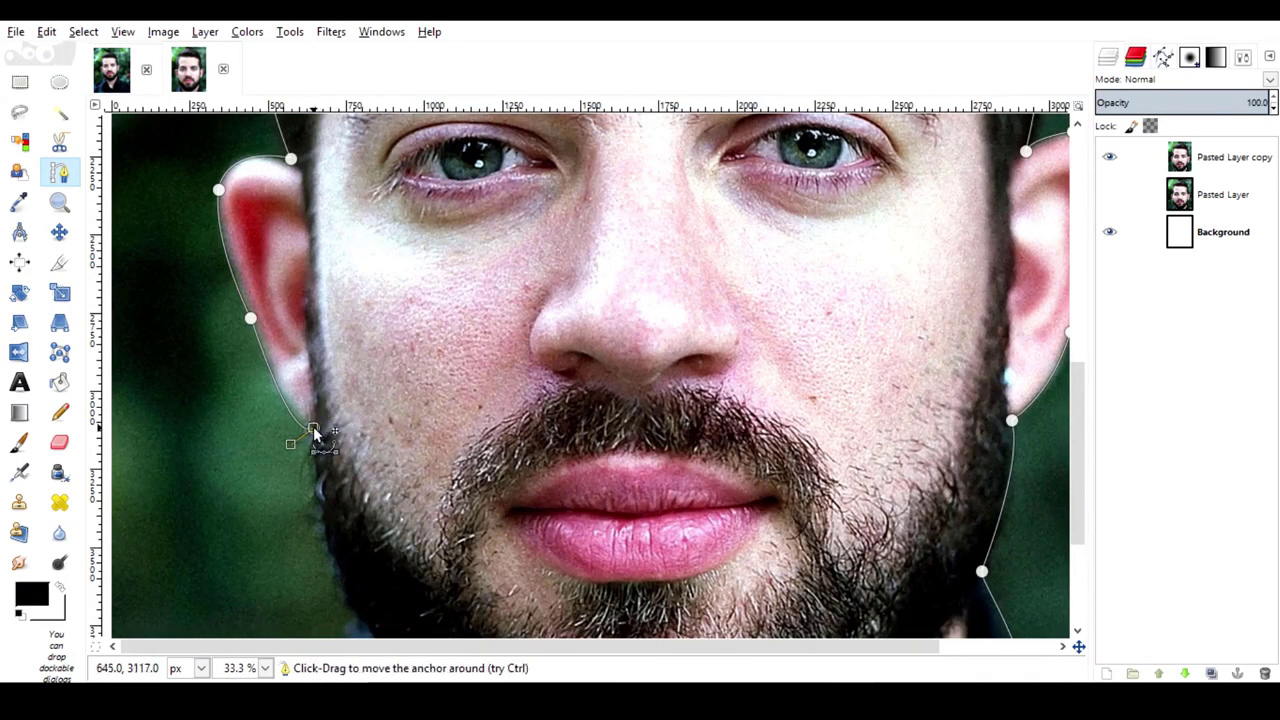
# Step: Finish the path along the left side of the beard to the photo's lower left corner
pyautogui.scroll(-3, 313, 432)
pyautogui.moveTo(358, 488); pyautogui.dragTo(406, 573)
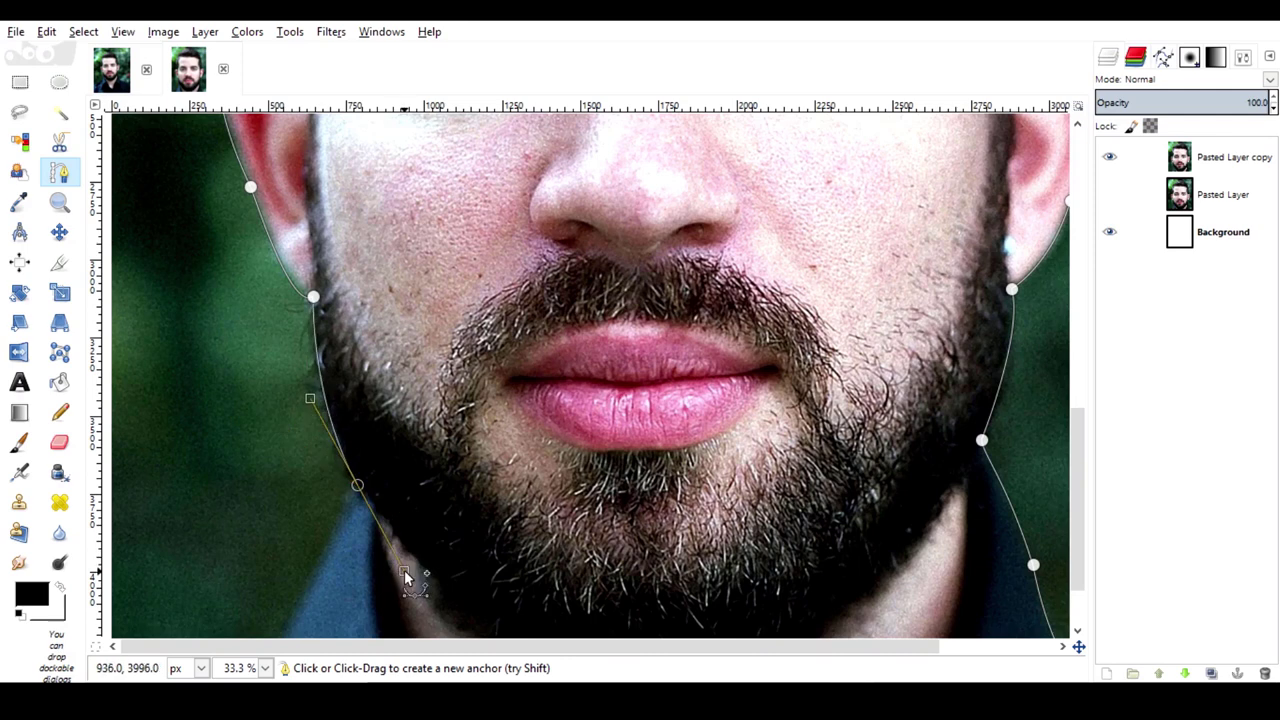
pyautogui.scroll(-2, 260, 586)
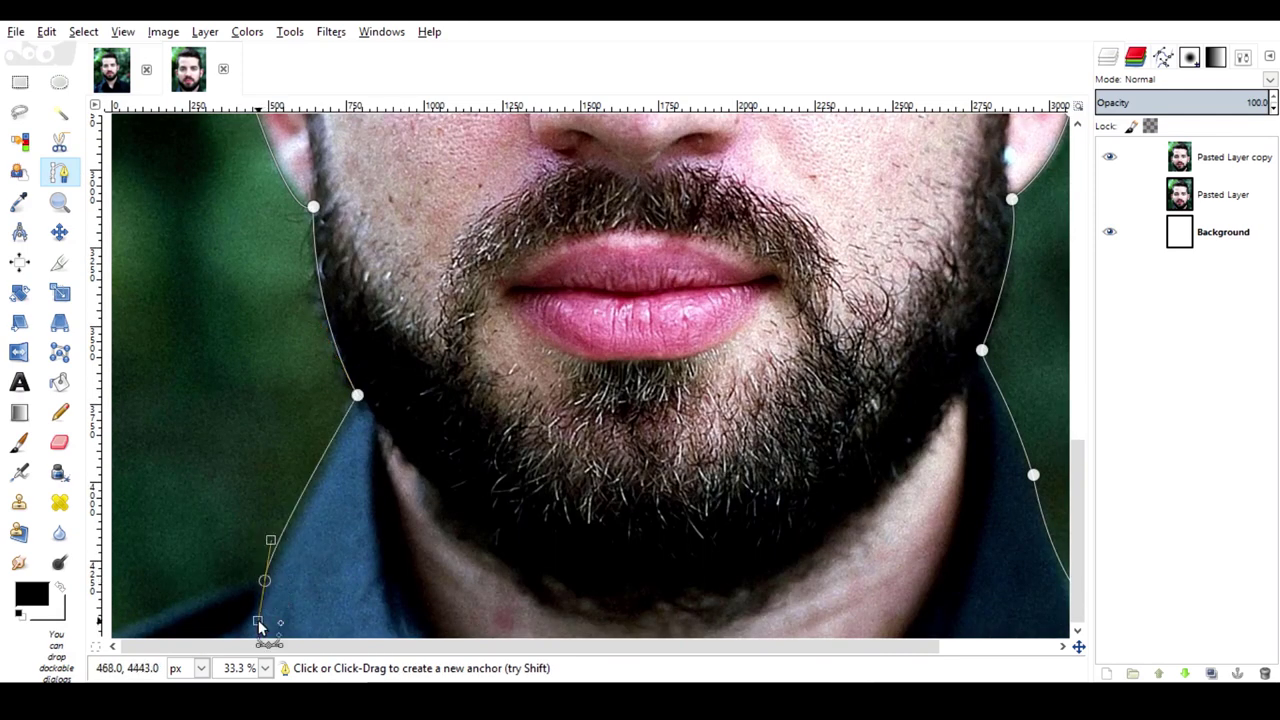
pyautogui.moveTo(264, 581); pyautogui.dragTo(246, 621)
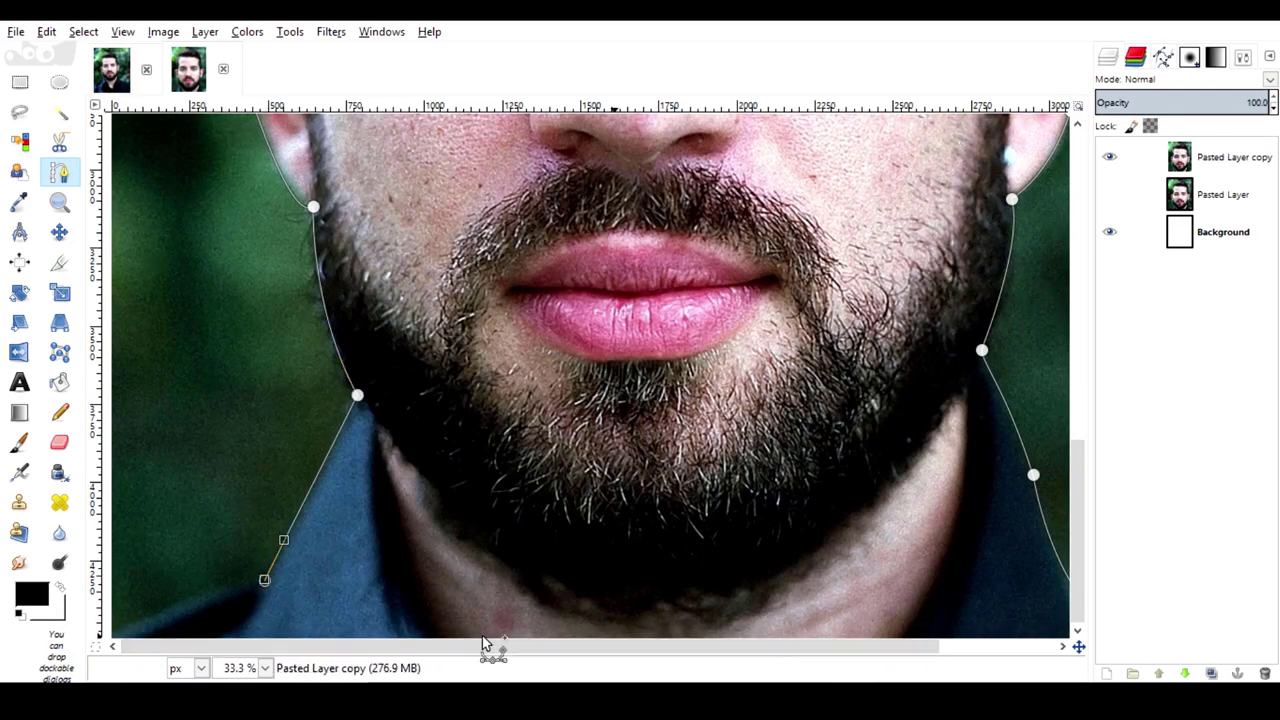
pyautogui.scroll(-2, 266, 588)
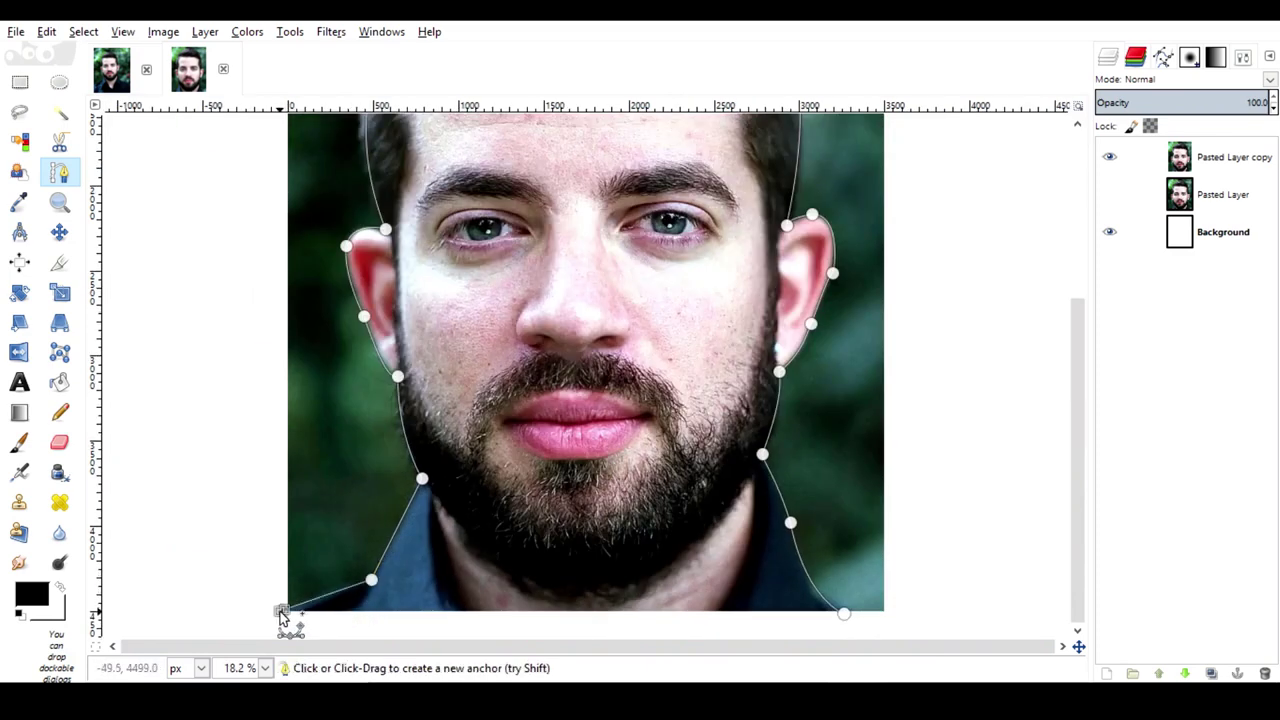
pyautogui.moveTo(281, 612); pyautogui.dragTo(306, 628)
# Step: Convert the head outline path into a selection
pyautogui.press('-')
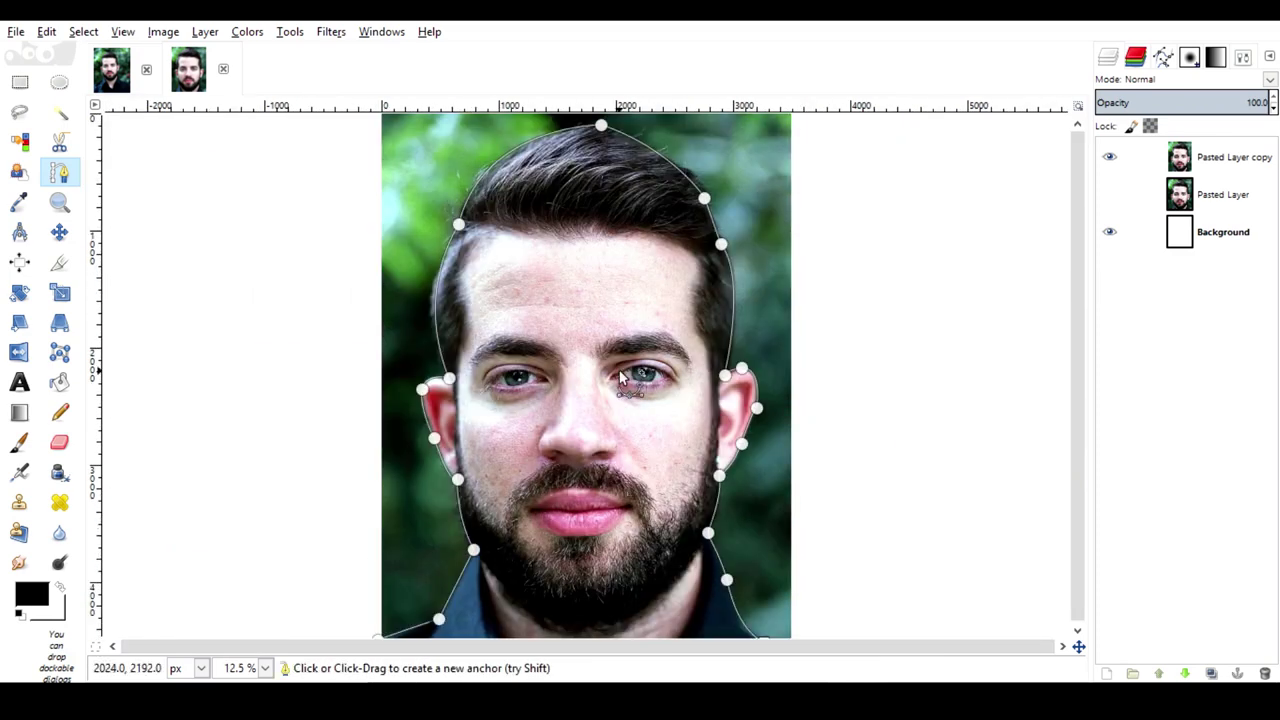
pyautogui.rightClick(620, 378)
pyautogui.moveTo(661, 429)
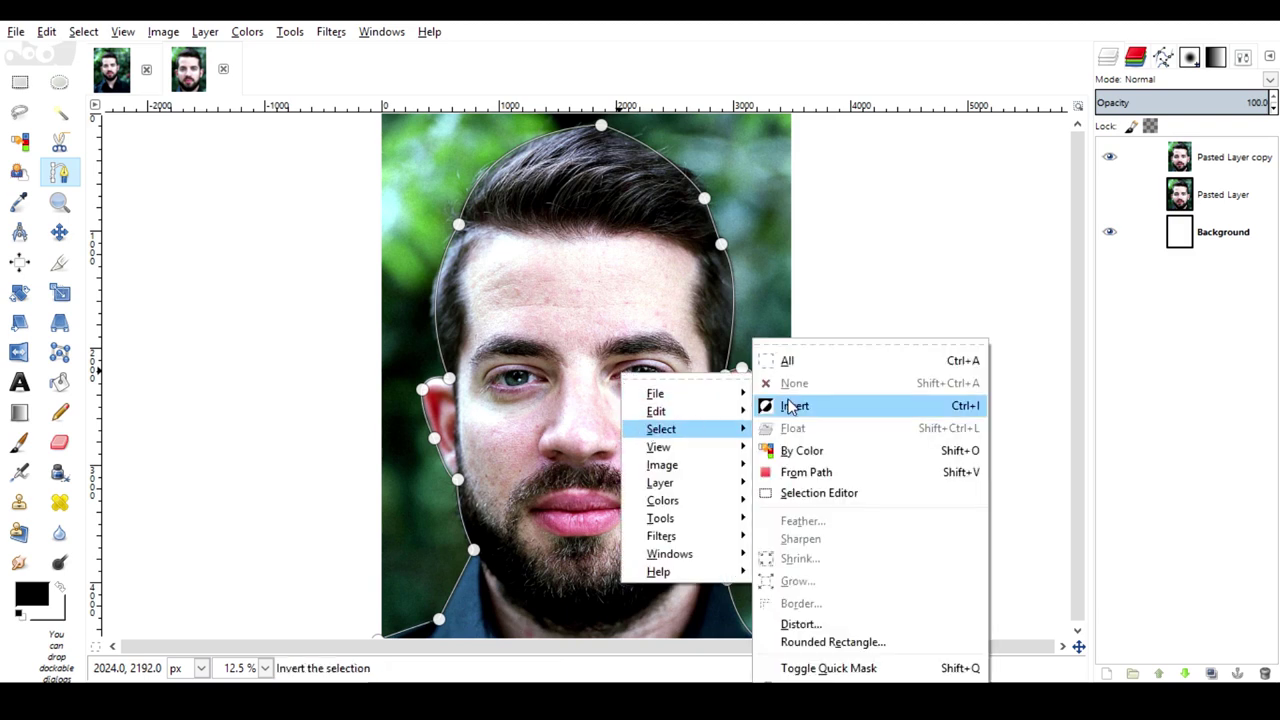
pyautogui.click(806, 472)
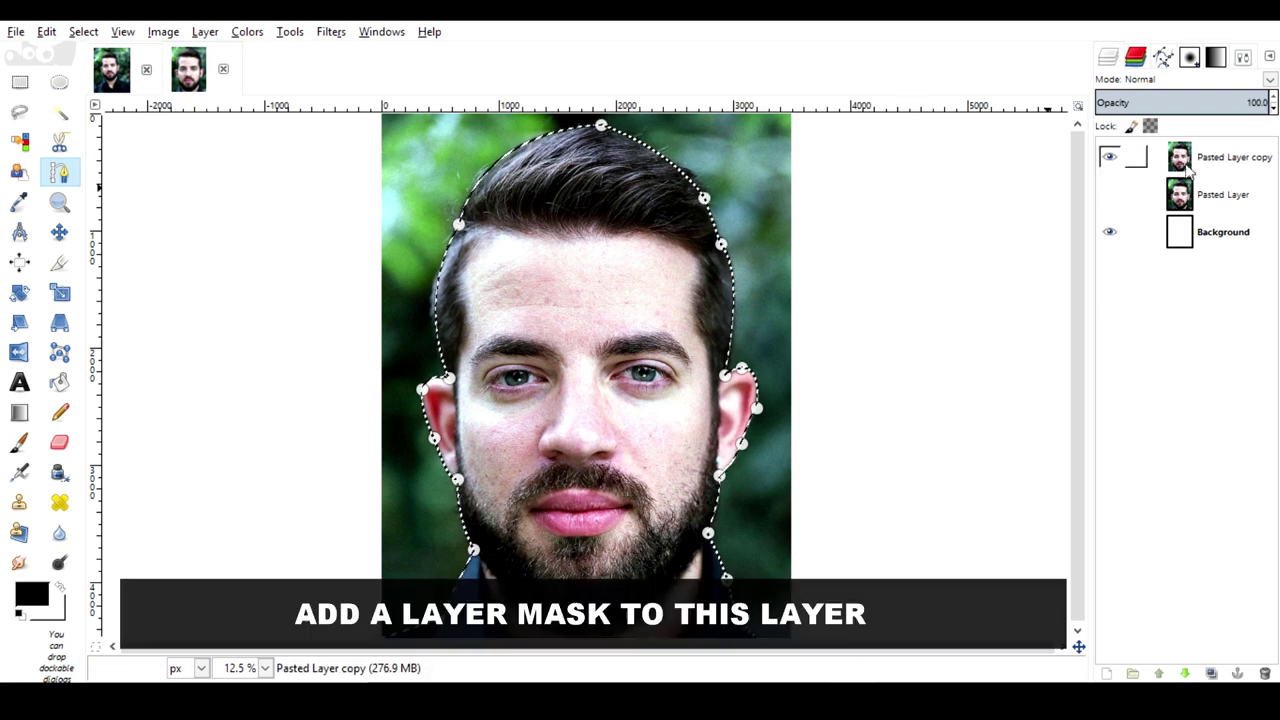
# Step: Add a white, full-opacity layer mask to Pasted Layer copy
pyautogui.rightClick(1220, 158)
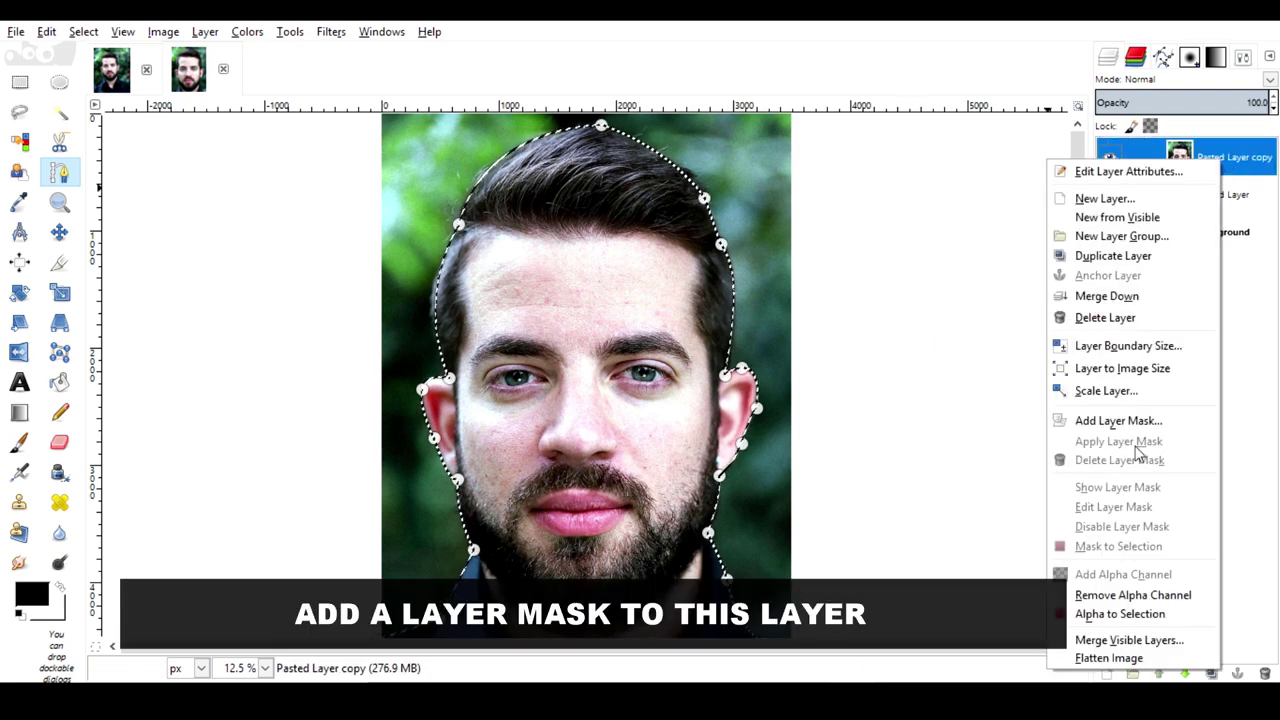
pyautogui.click(1118, 421)
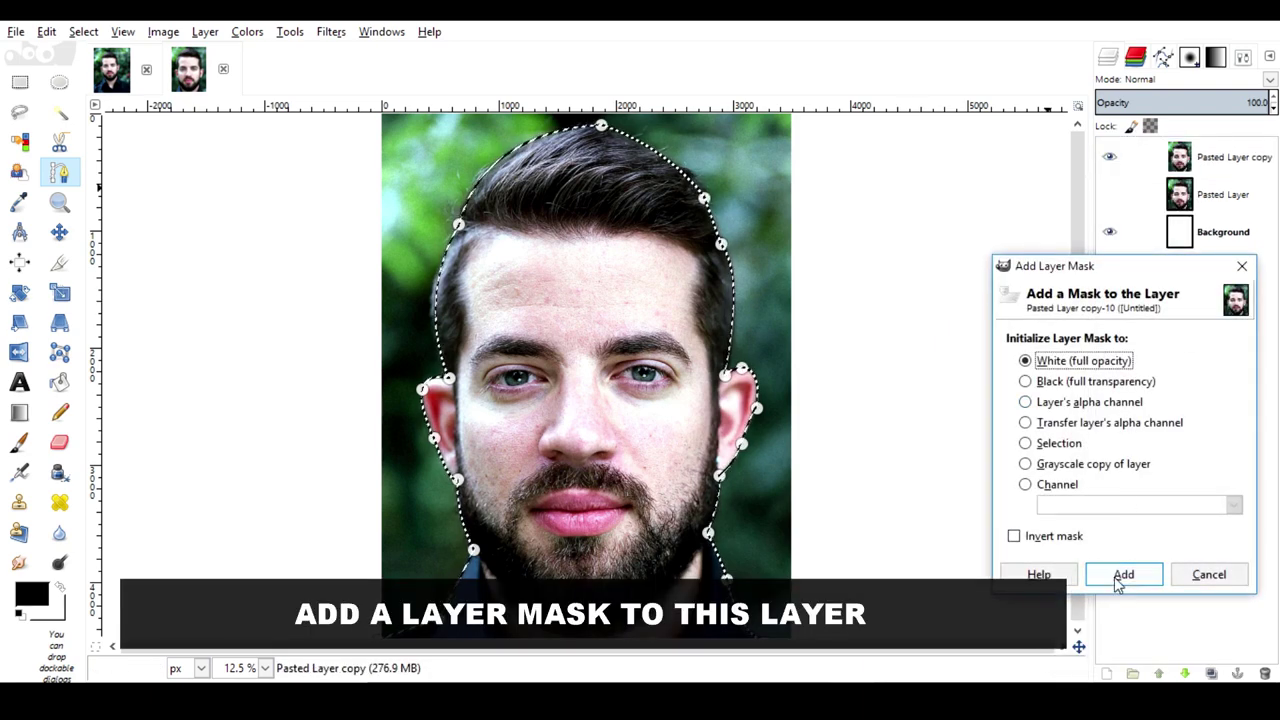
pyautogui.click(1121, 576)
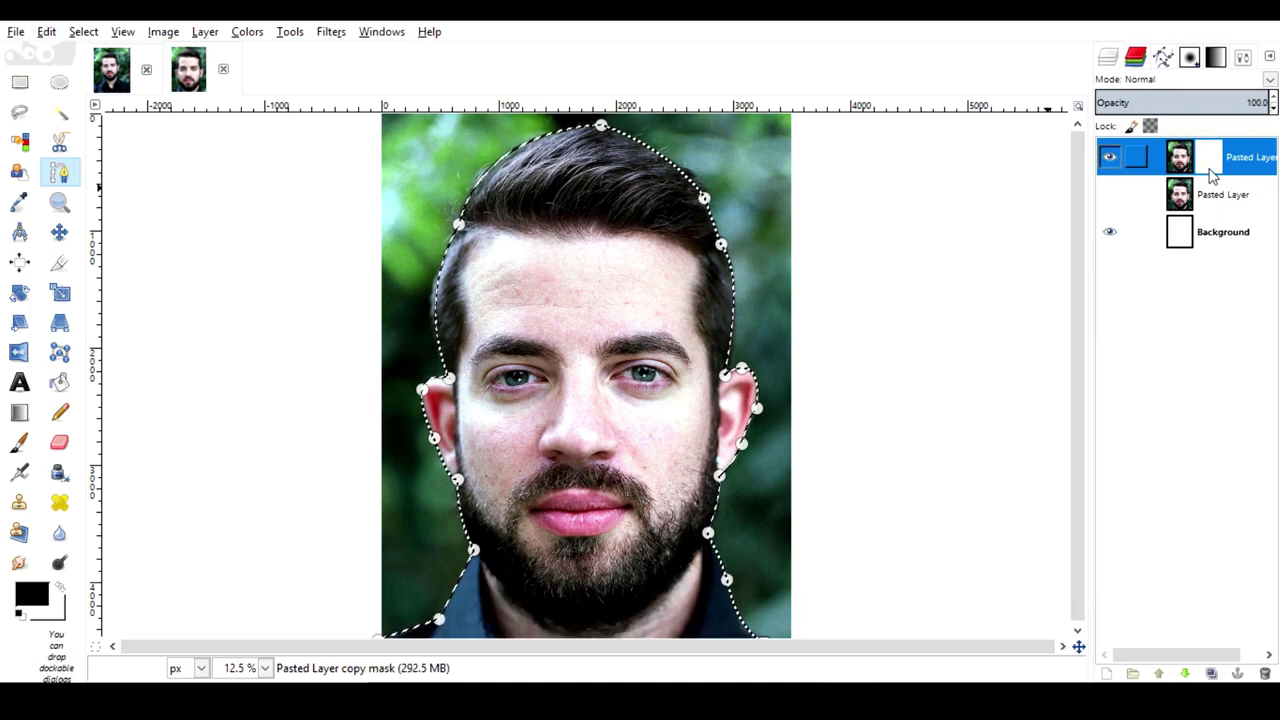
# Step: Invert the selection and fill the mask to hide everything outside the head
pyautogui.rightClick(620, 280)
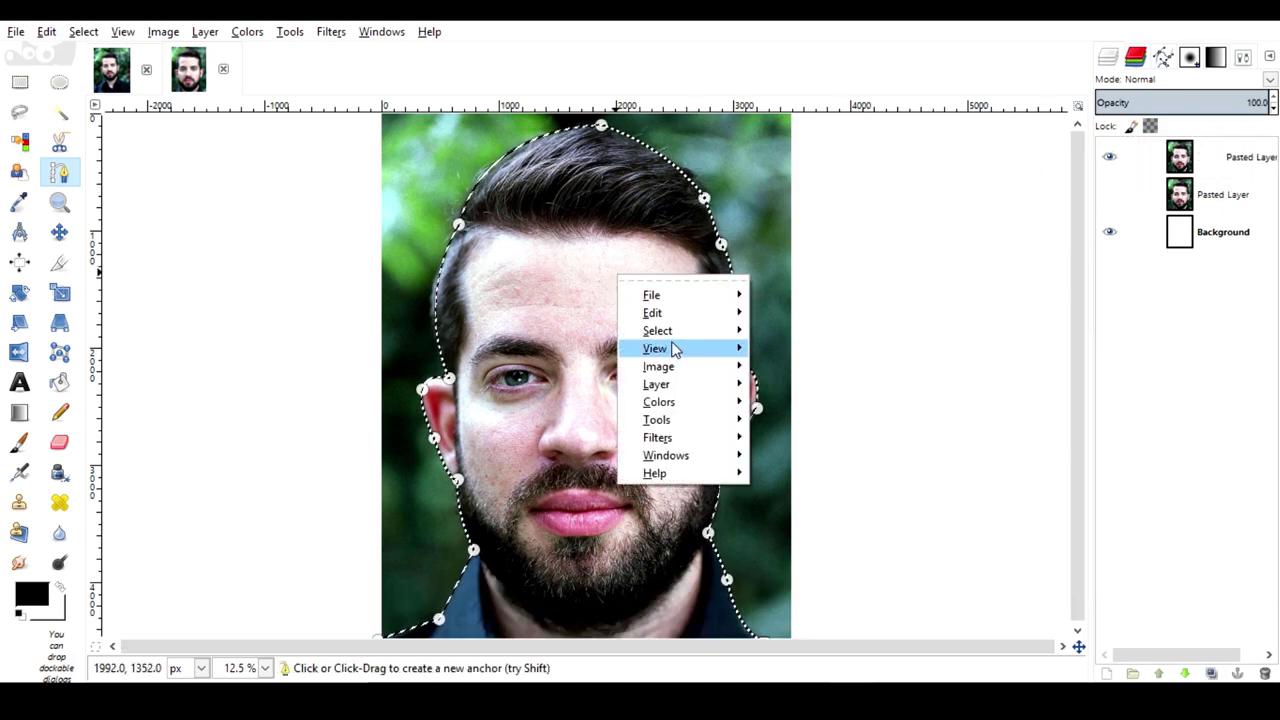
pyautogui.moveTo(658, 330)
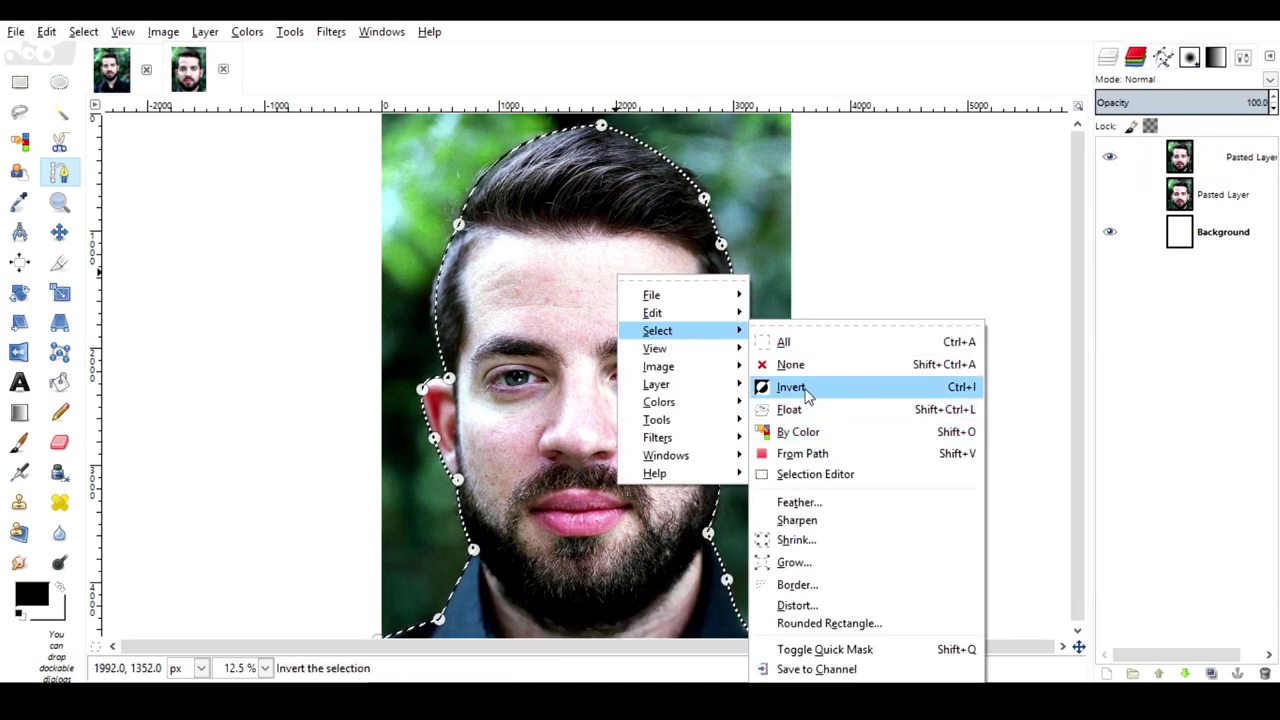
pyautogui.click(805, 392)
pyautogui.hotkey('ctrl', ',')
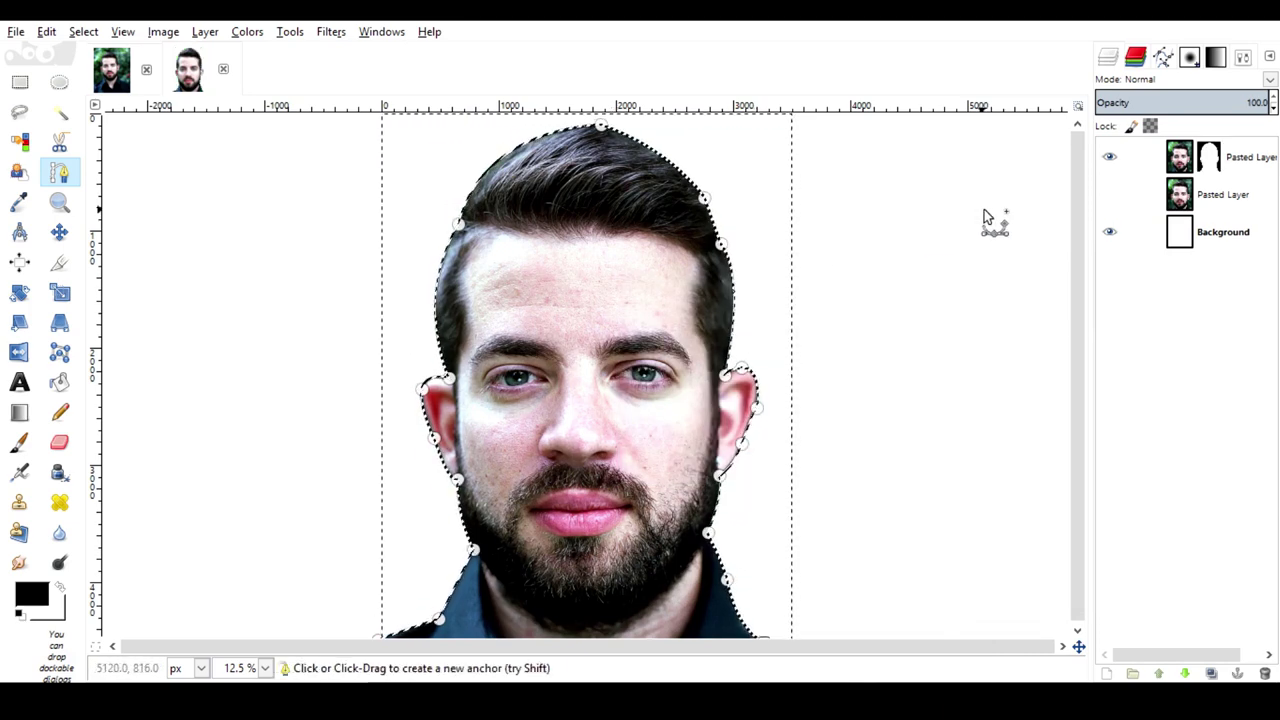
# Step: Make the Background layer active and remove the selection around the head
pyautogui.click(1125, 232)
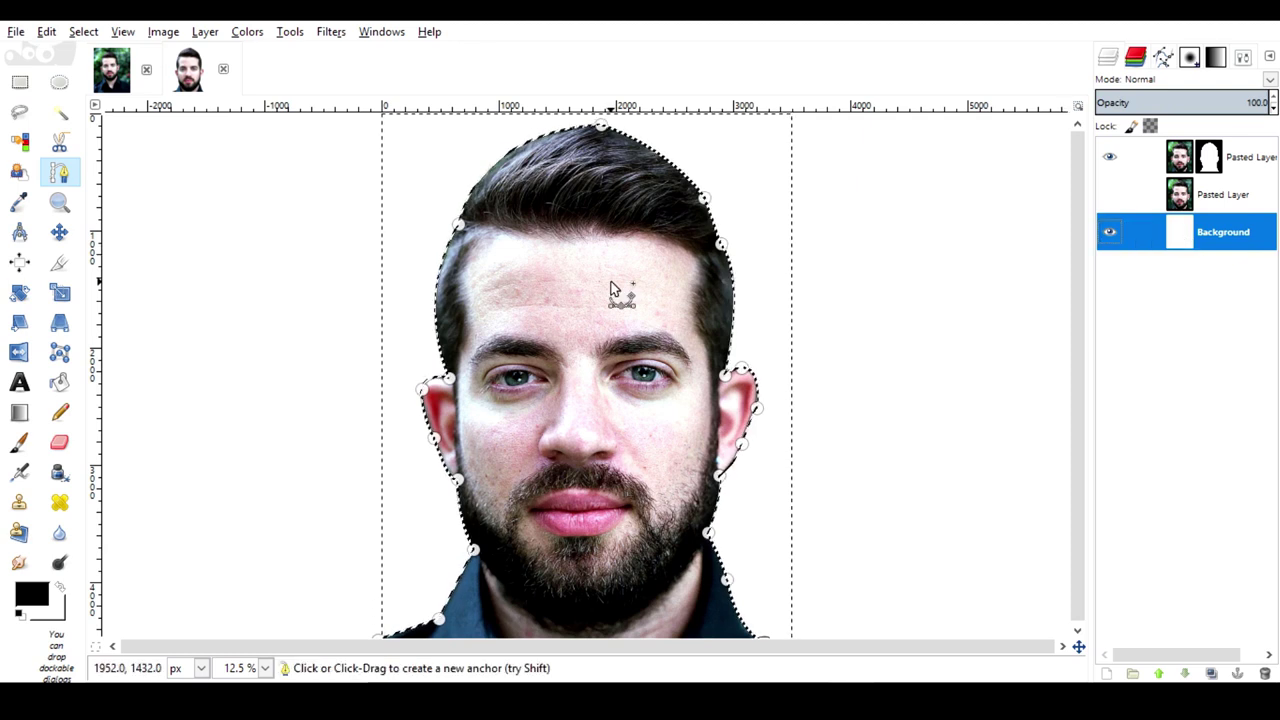
pyautogui.rightClick(610, 250)
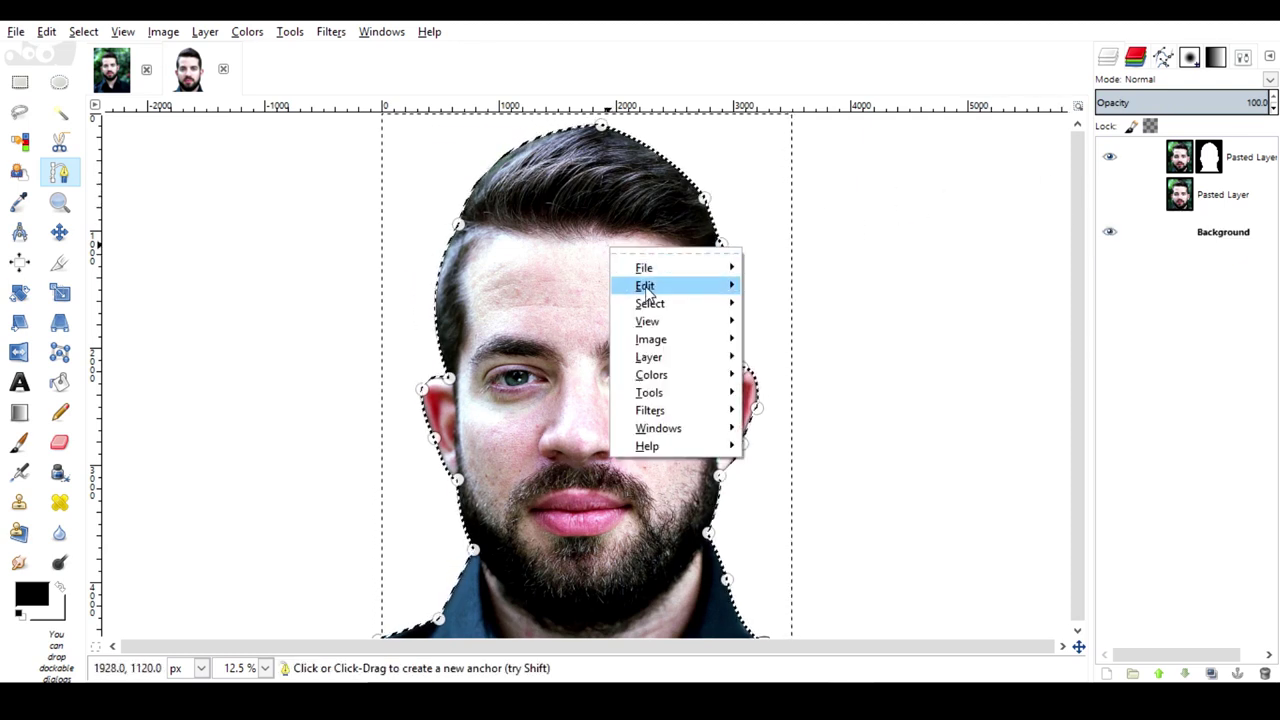
pyautogui.moveTo(650, 303)
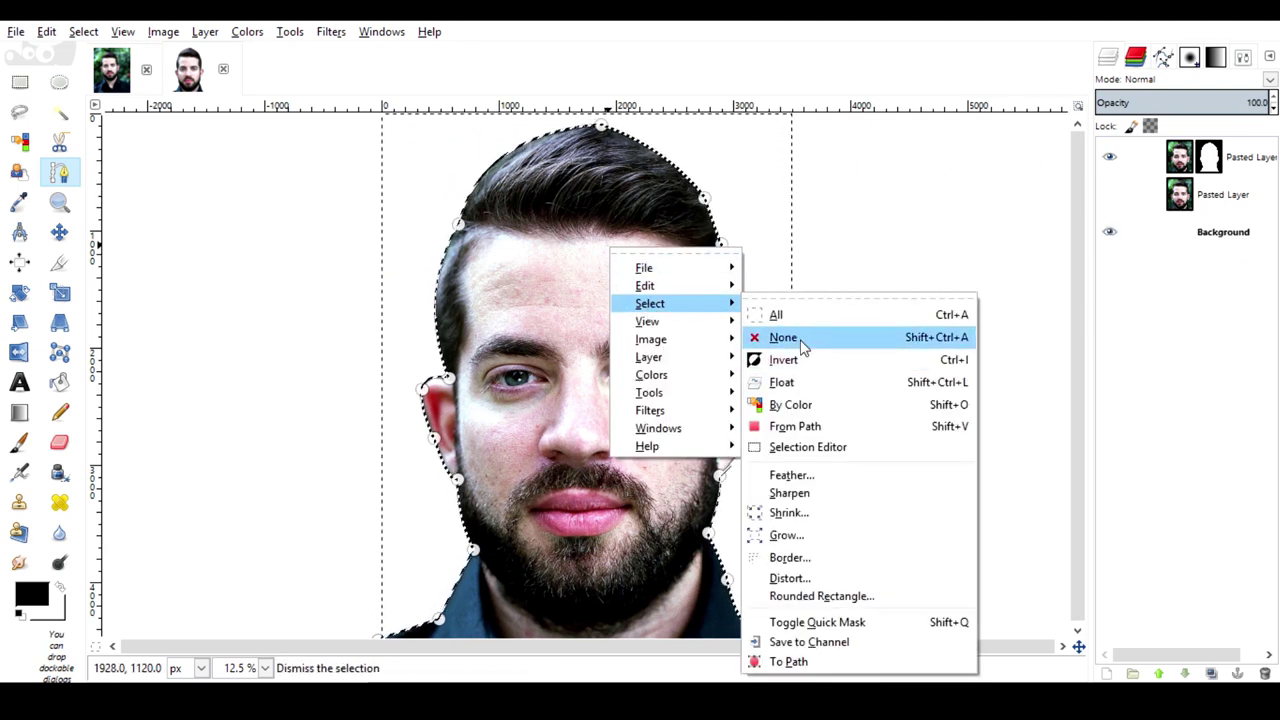
pyautogui.click(783, 337)
pyautogui.click(59, 232)
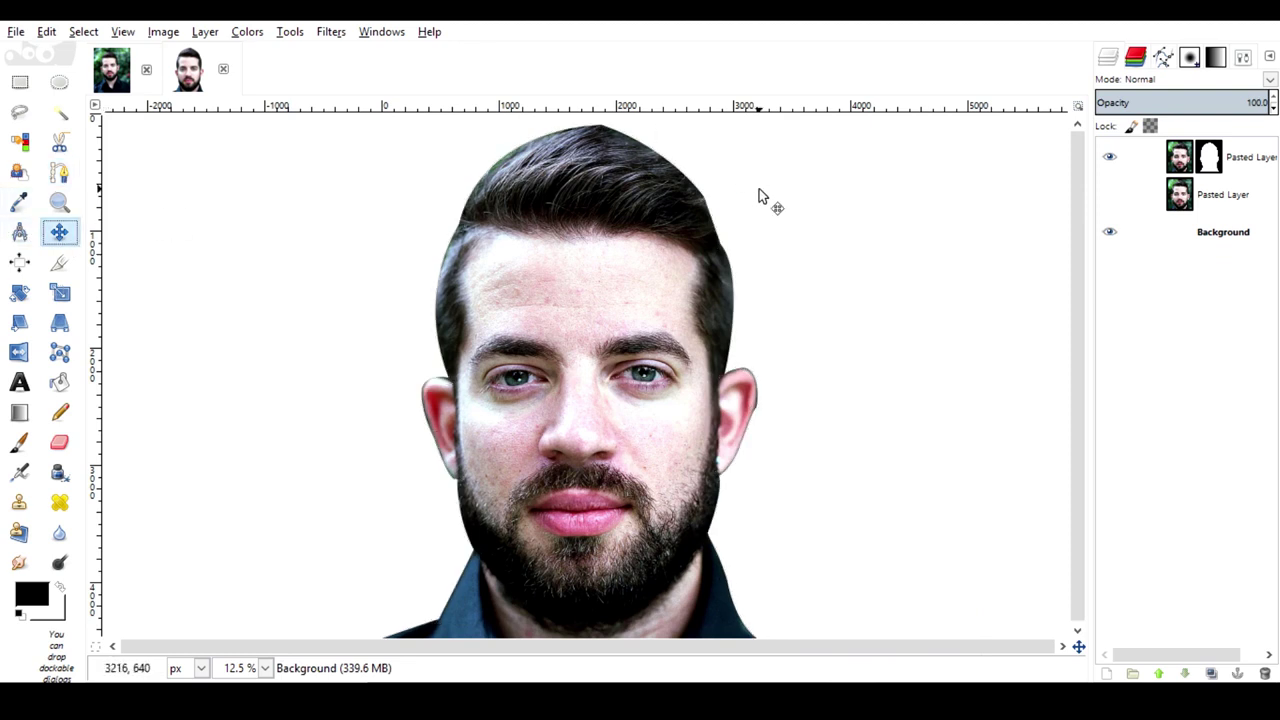
pyautogui.click(1191, 232)
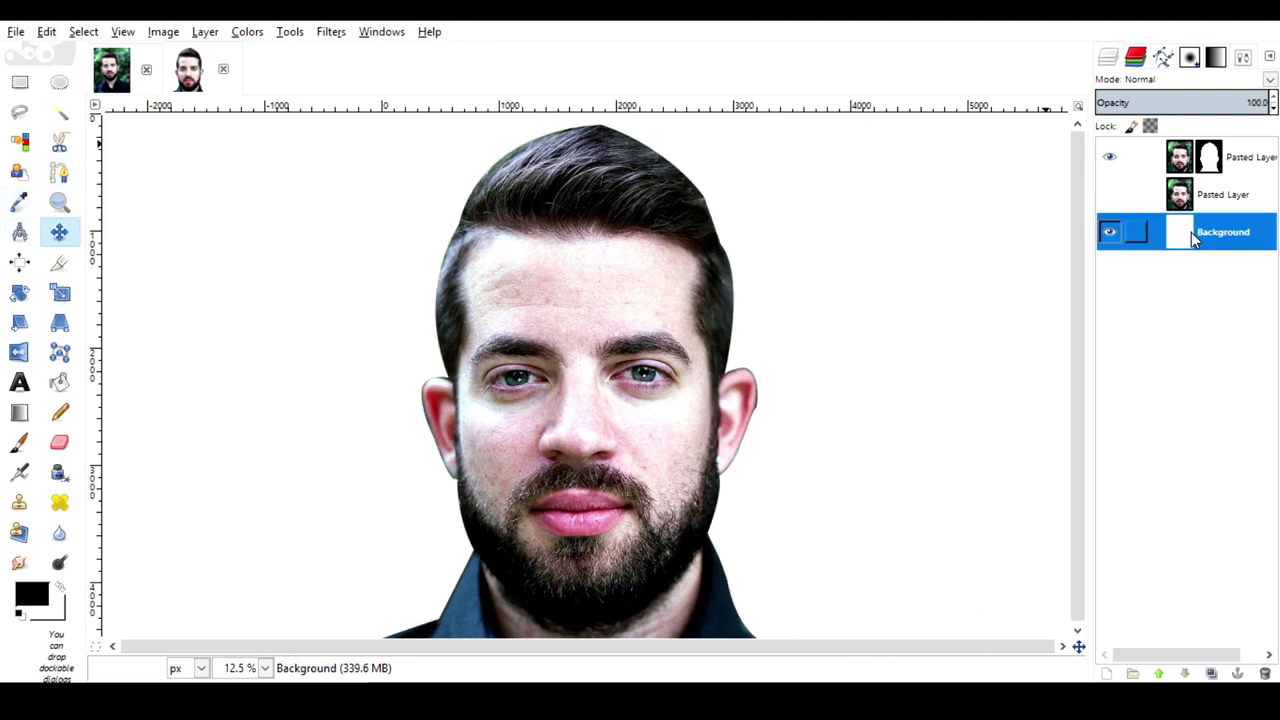
# Step: Fill the Background layer with black, then select the top portrait layer
pyautogui.hotkey('ctrl', ',')
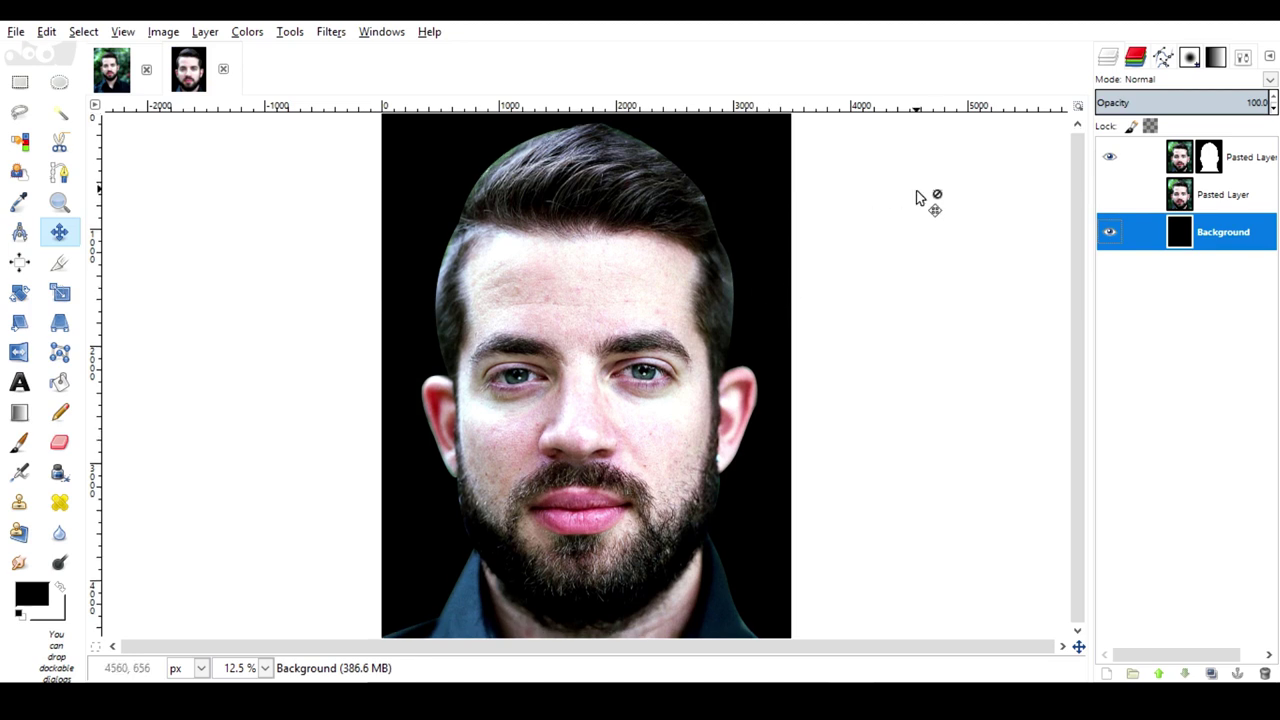
pyautogui.click(1218, 174)
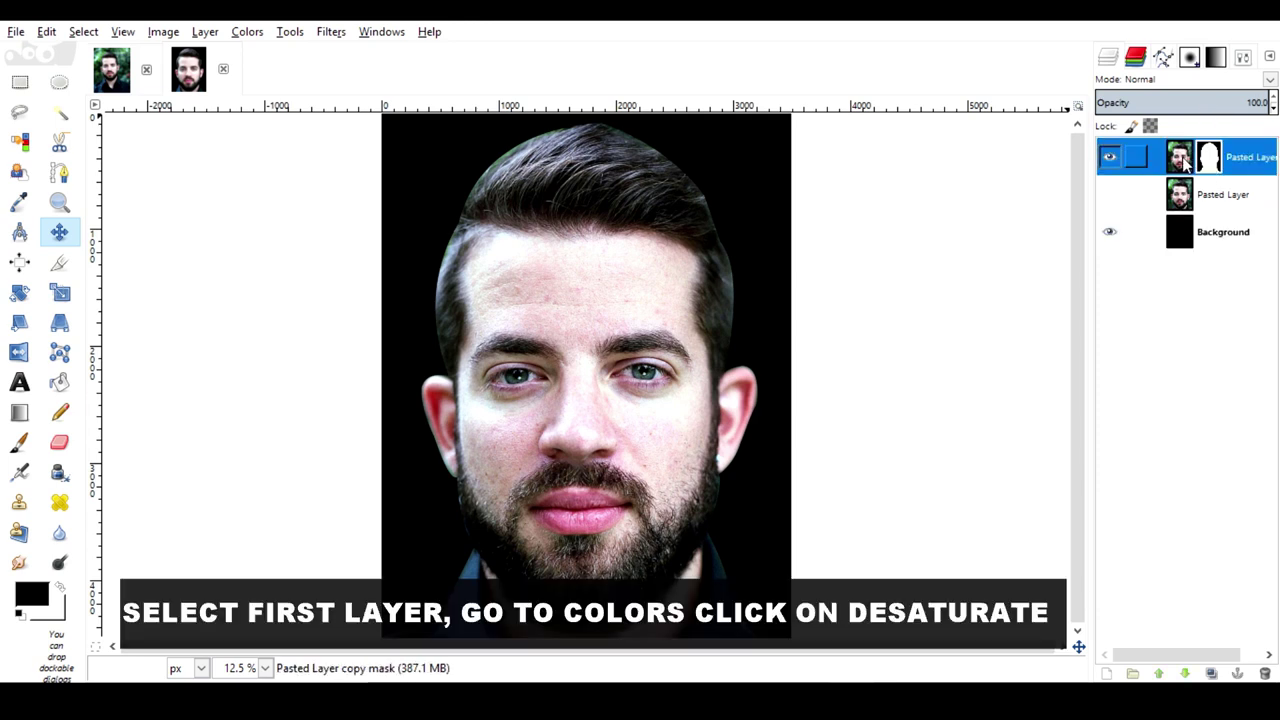
# Step: Desaturate the Pasted Layer copy image using the Luminosity mode
pyautogui.click(1183, 164)
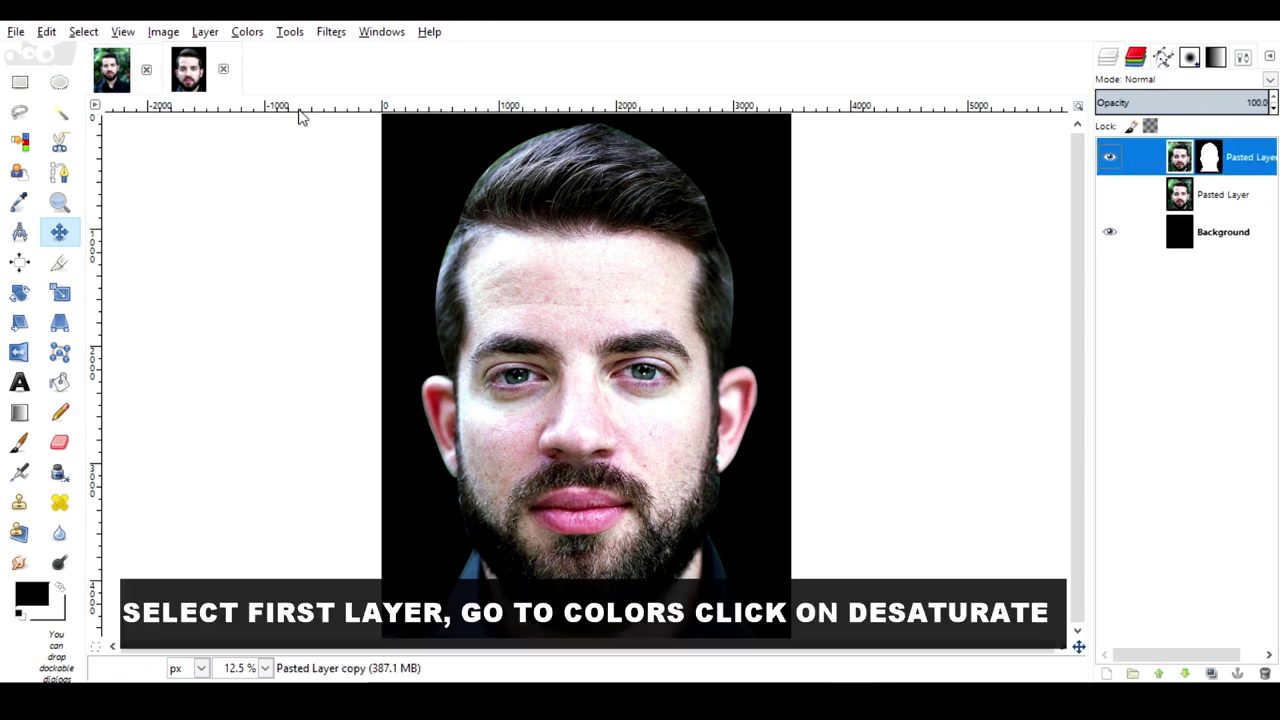
pyautogui.click(250, 32)
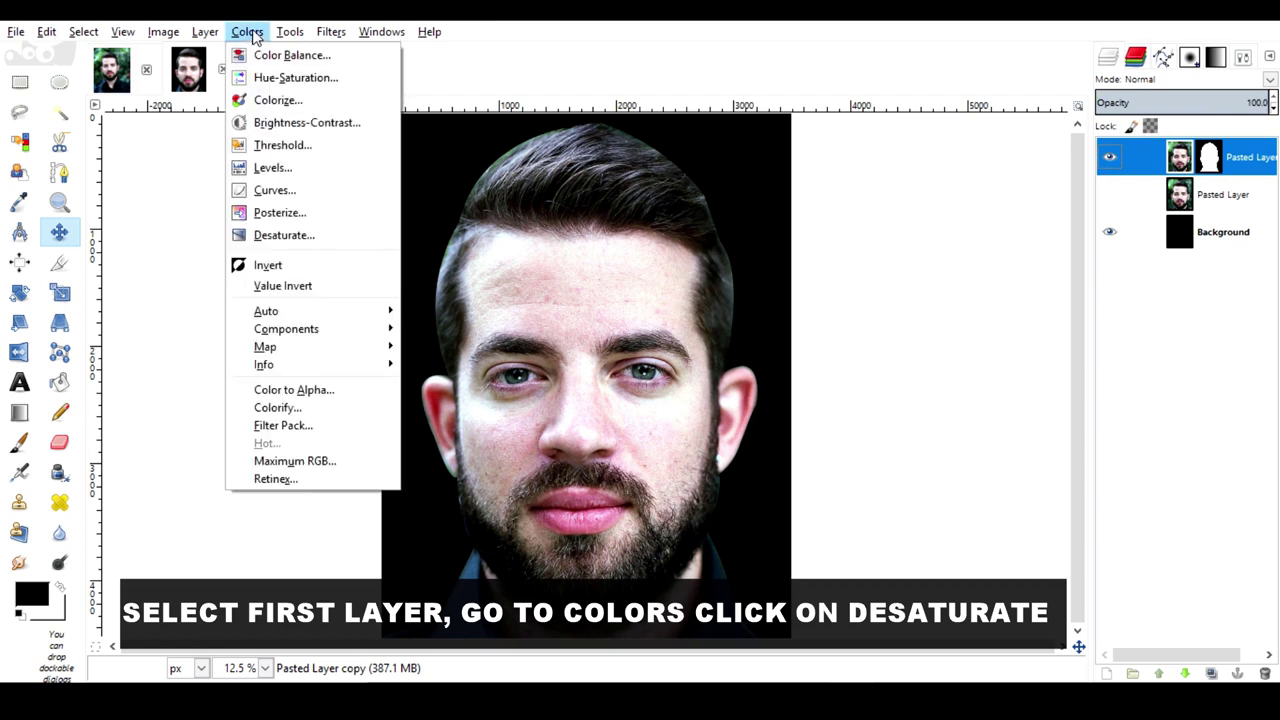
pyautogui.click(283, 238)
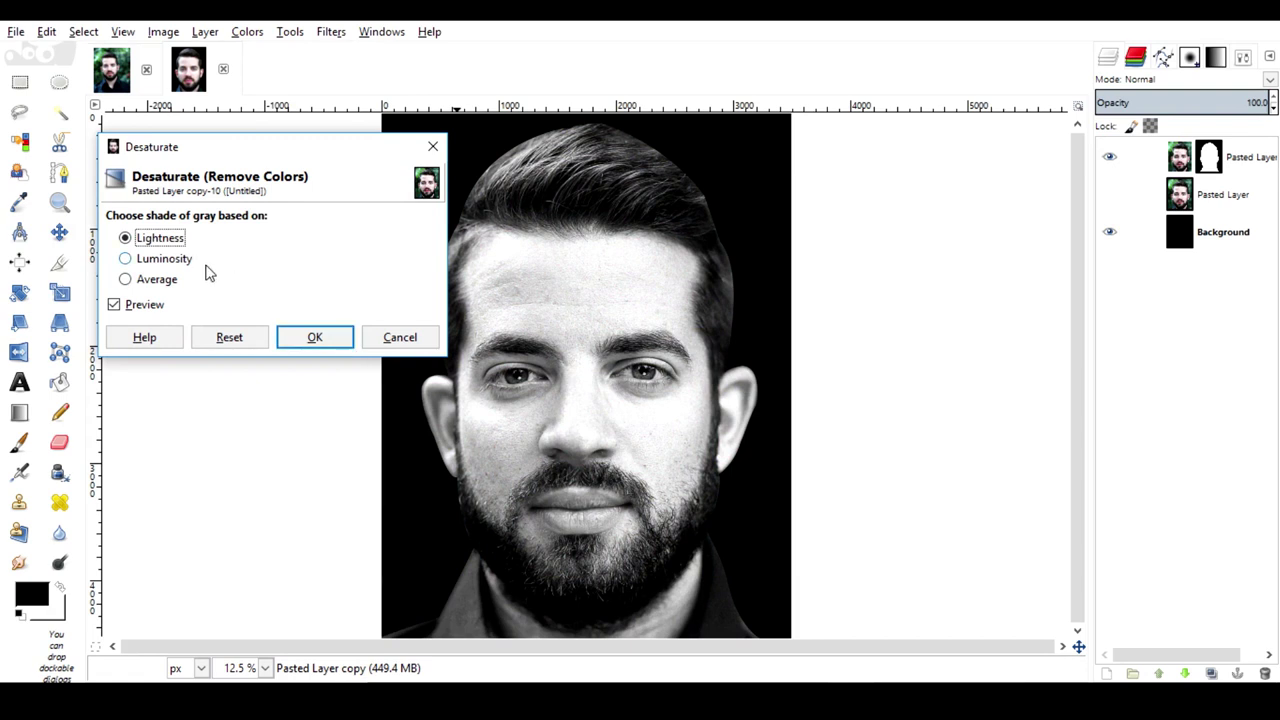
pyautogui.click(171, 283)
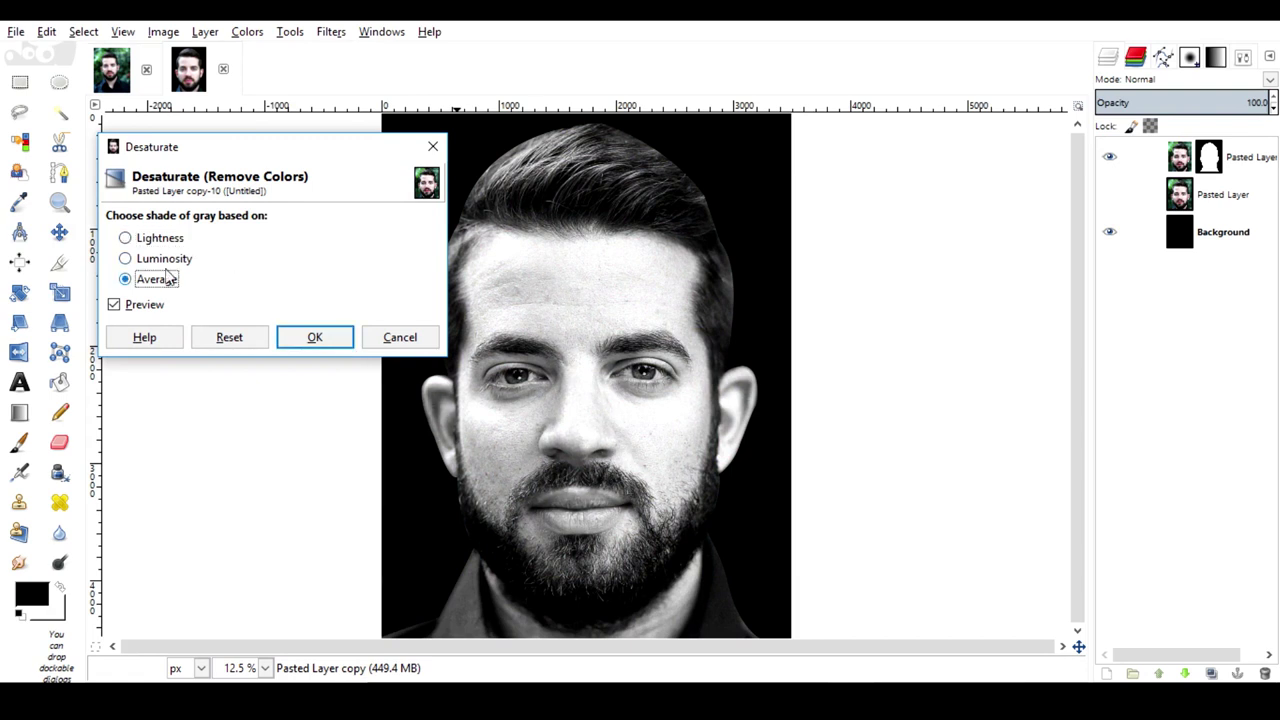
pyautogui.click(160, 260)
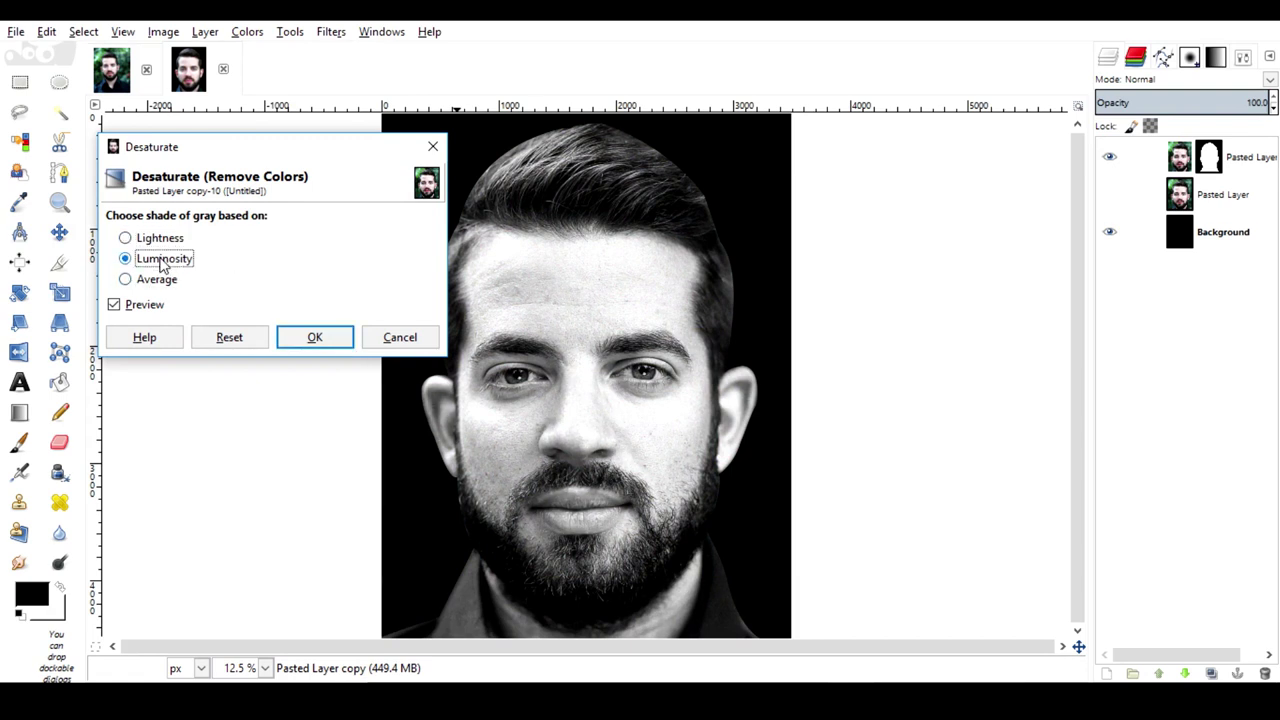
pyautogui.click(312, 340)
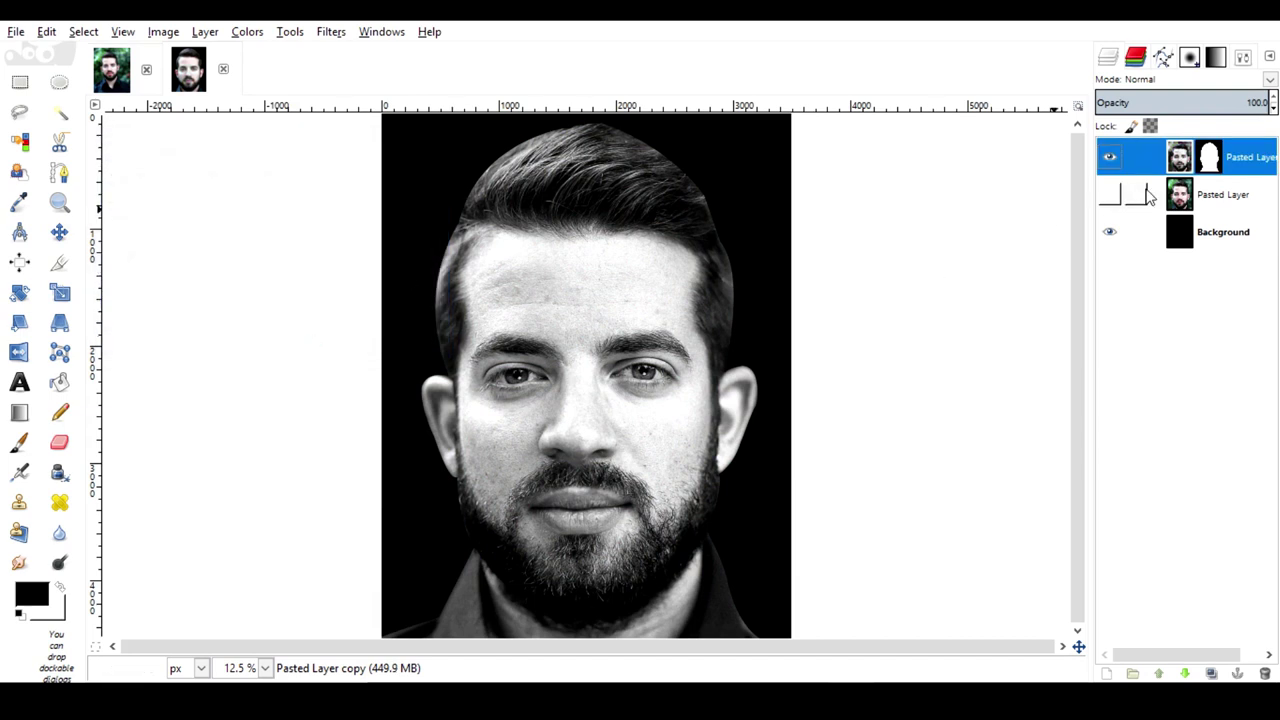
# Step: Duplicate the black-and-white masked portrait layer and make the new copy active
pyautogui.click(1212, 160)
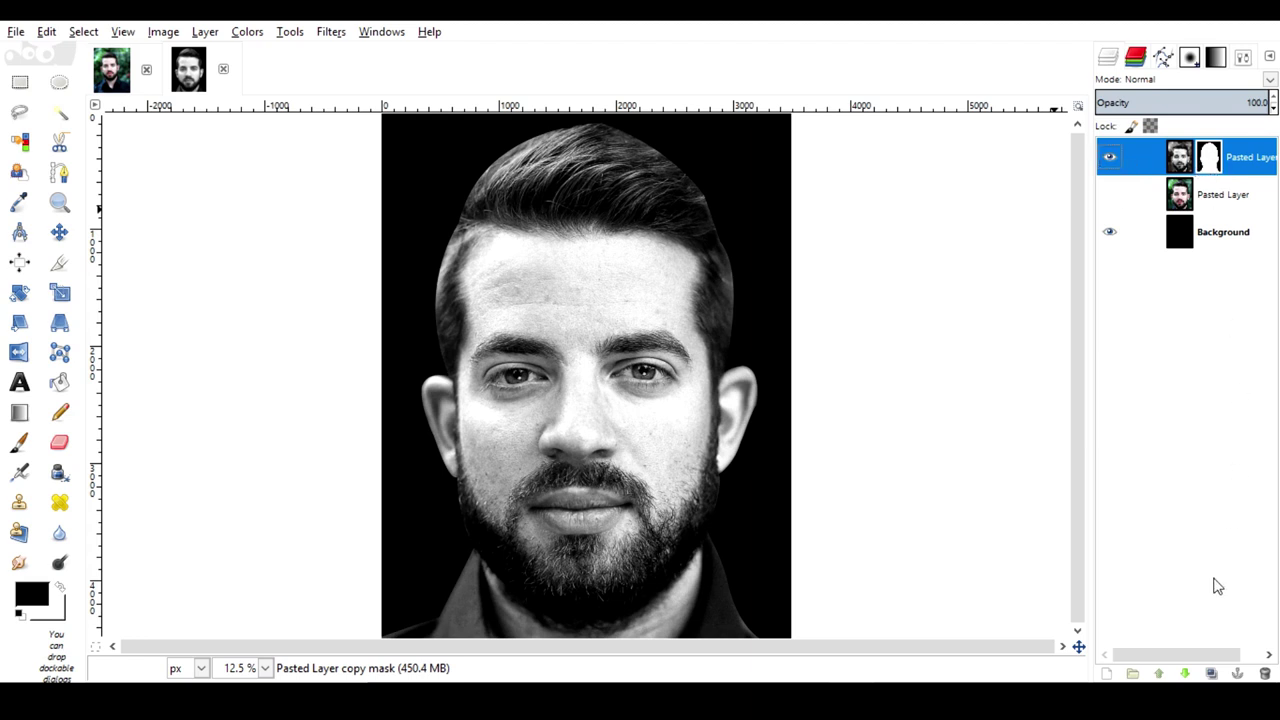
pyautogui.click(1211, 673)
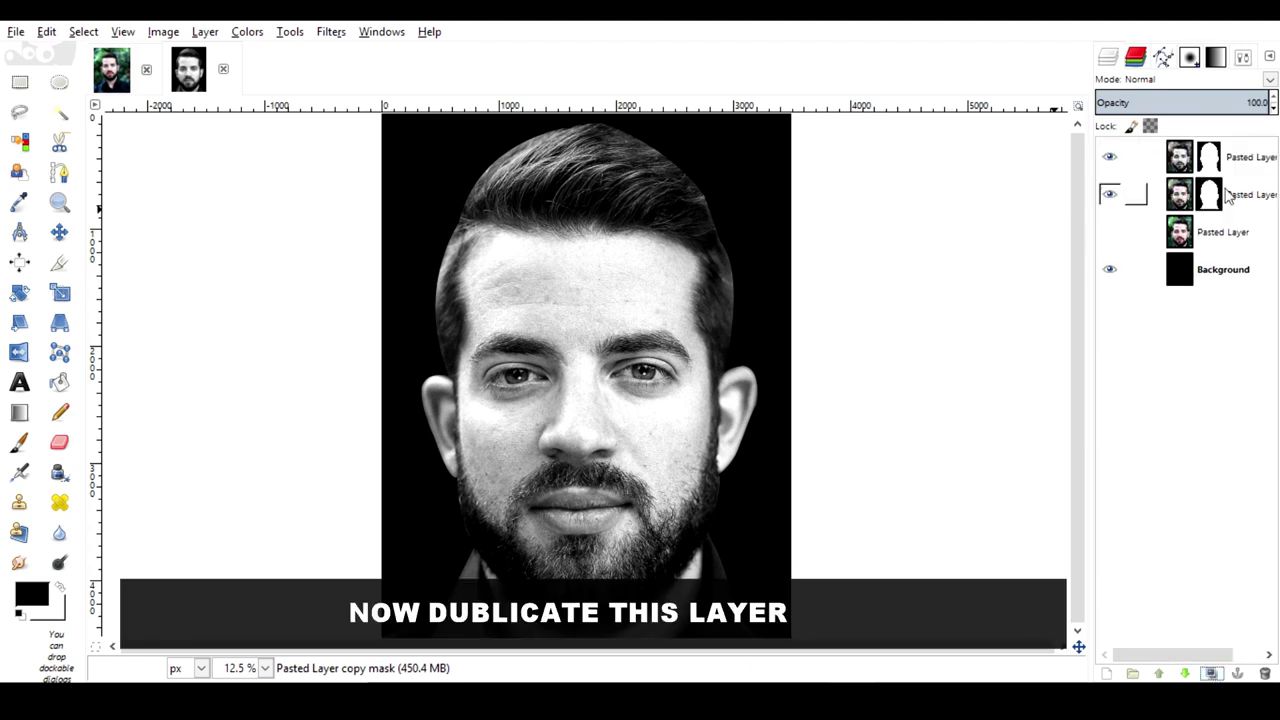
pyautogui.click(1213, 198)
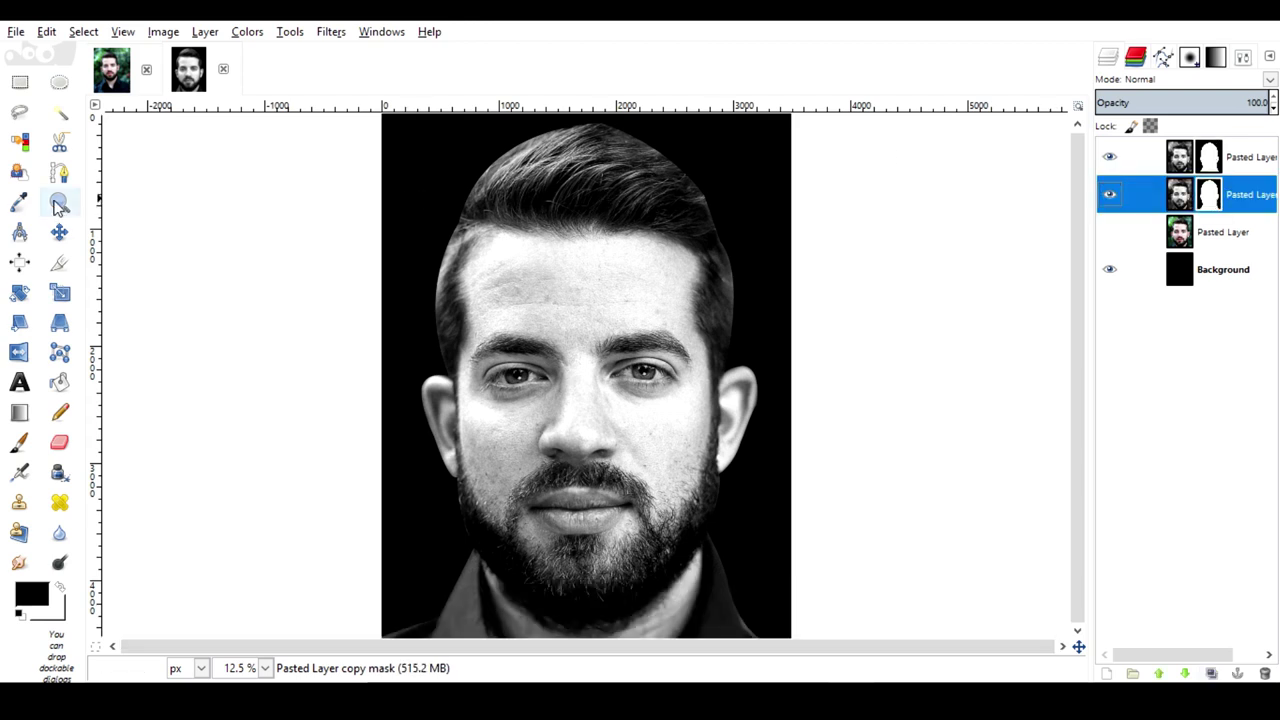
pyautogui.click(20, 86)
# Step: Select the right half of the face and fill the copy's layer mask with black there
pyautogui.press('-')
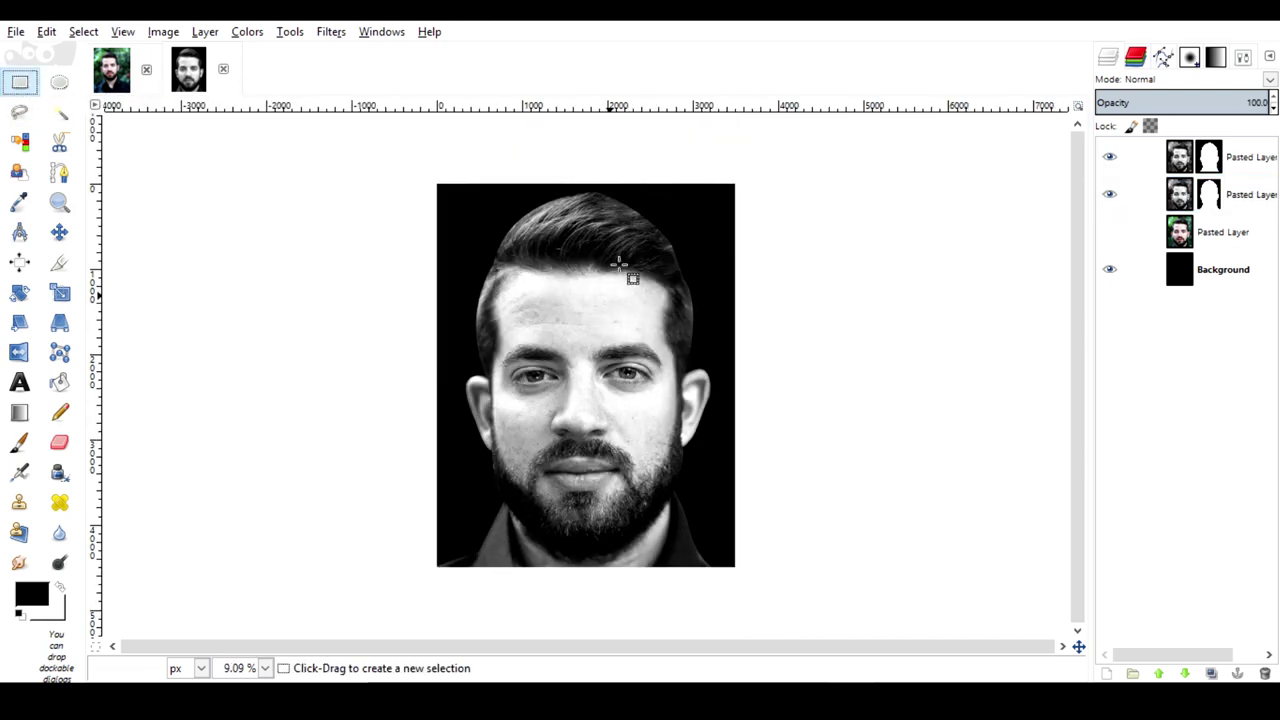
pyautogui.moveTo(590, 166)
pyautogui.mouseDown()
pyautogui.moveTo(910, 615)
pyautogui.moveTo(995, 635)
pyautogui.mouseUp()
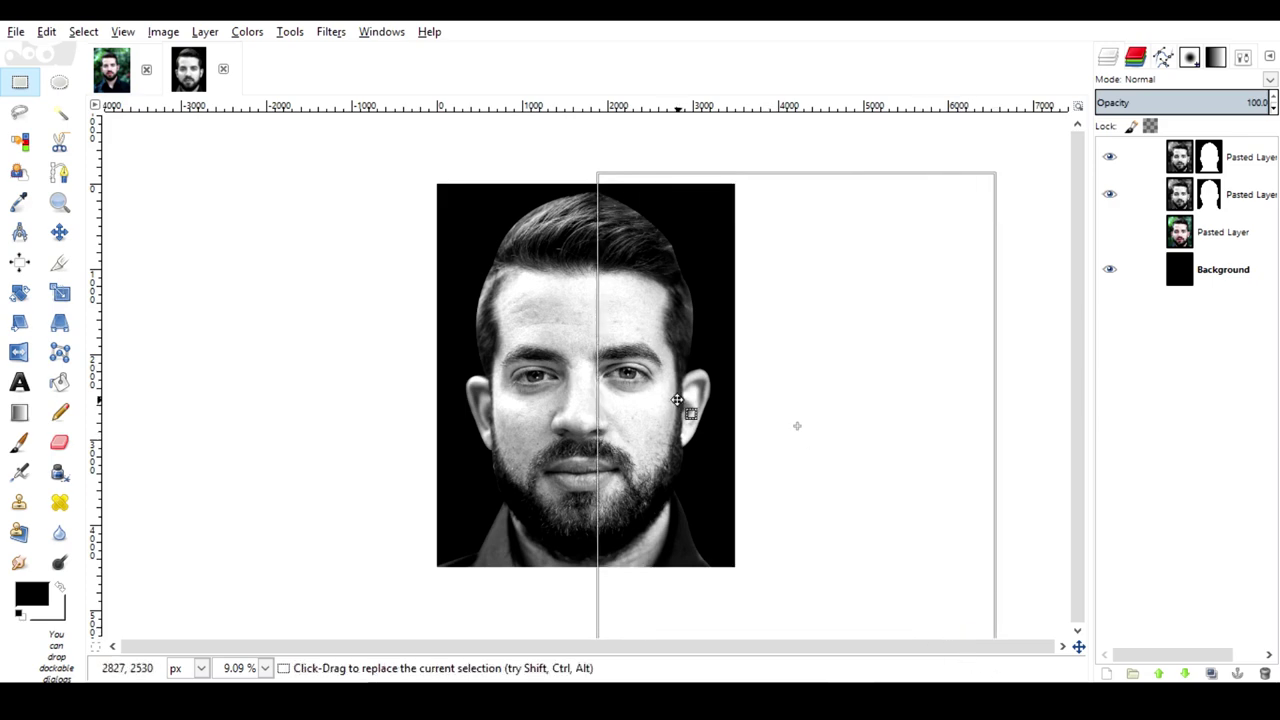
pyautogui.moveTo(680, 410); pyautogui.dragTo(662, 399)
pyautogui.keyDown('ctrl'); pyautogui.scroll(2, 662, 399); pyautogui.keyUp('ctrl')
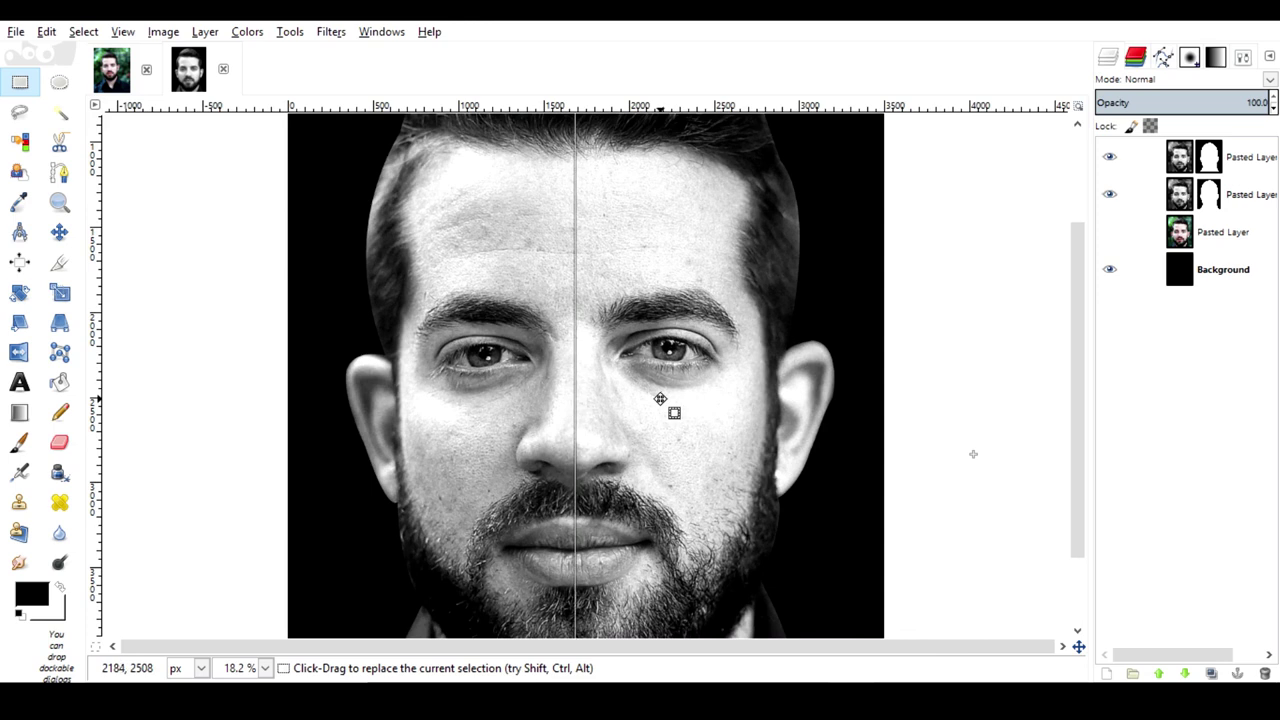
pyautogui.press('ctrl')
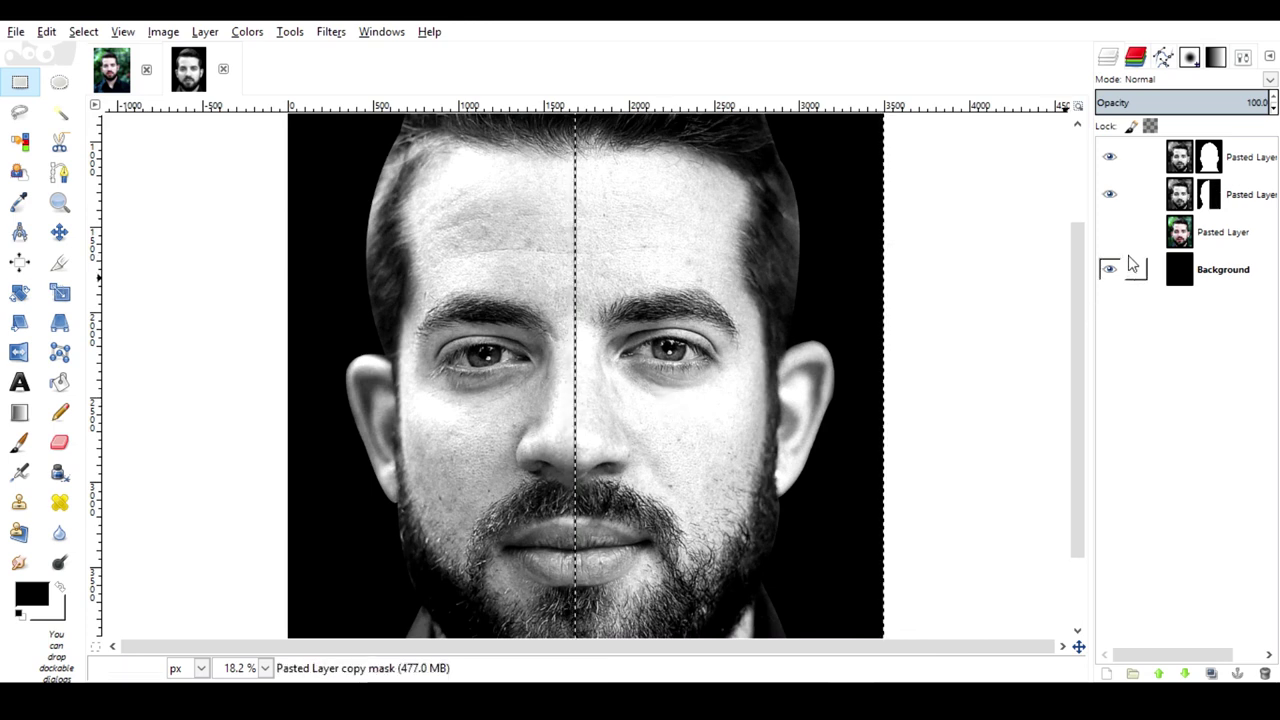
# Step: Hide the top portrait layer and clear the right-half selection
pyautogui.click(1110, 157)
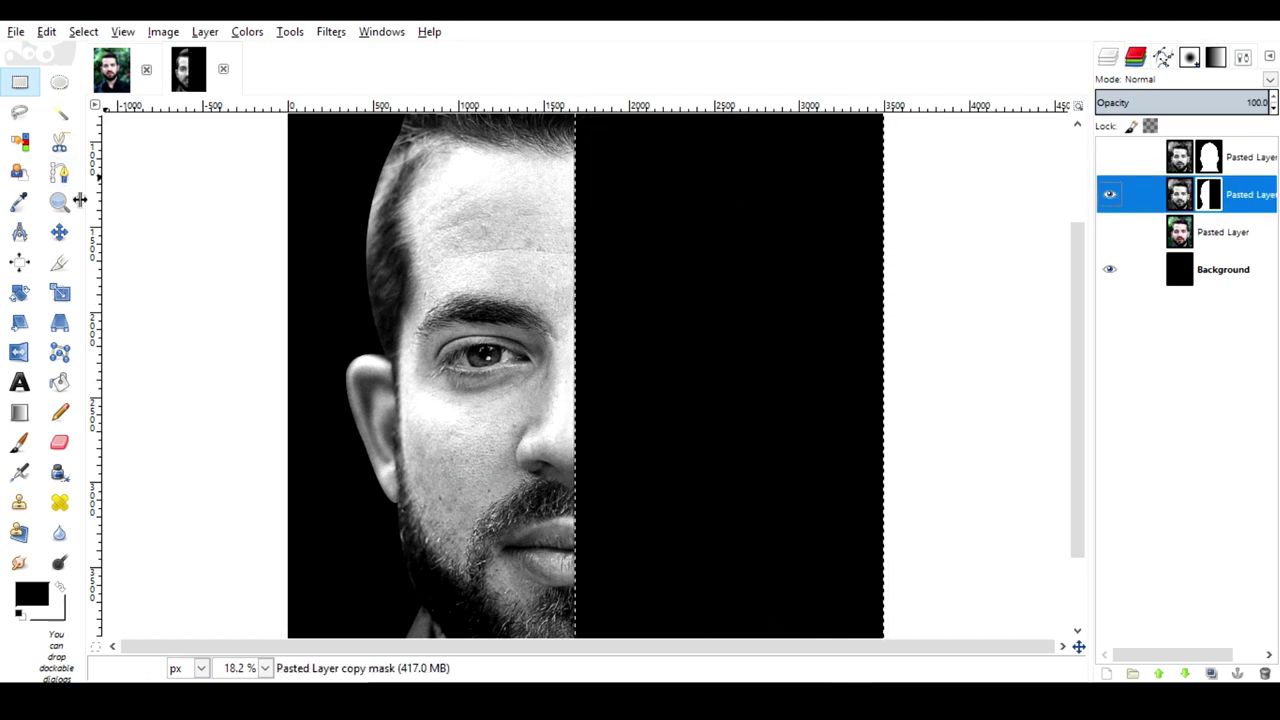
pyautogui.click(59, 231)
pyautogui.rightClick(575, 365)
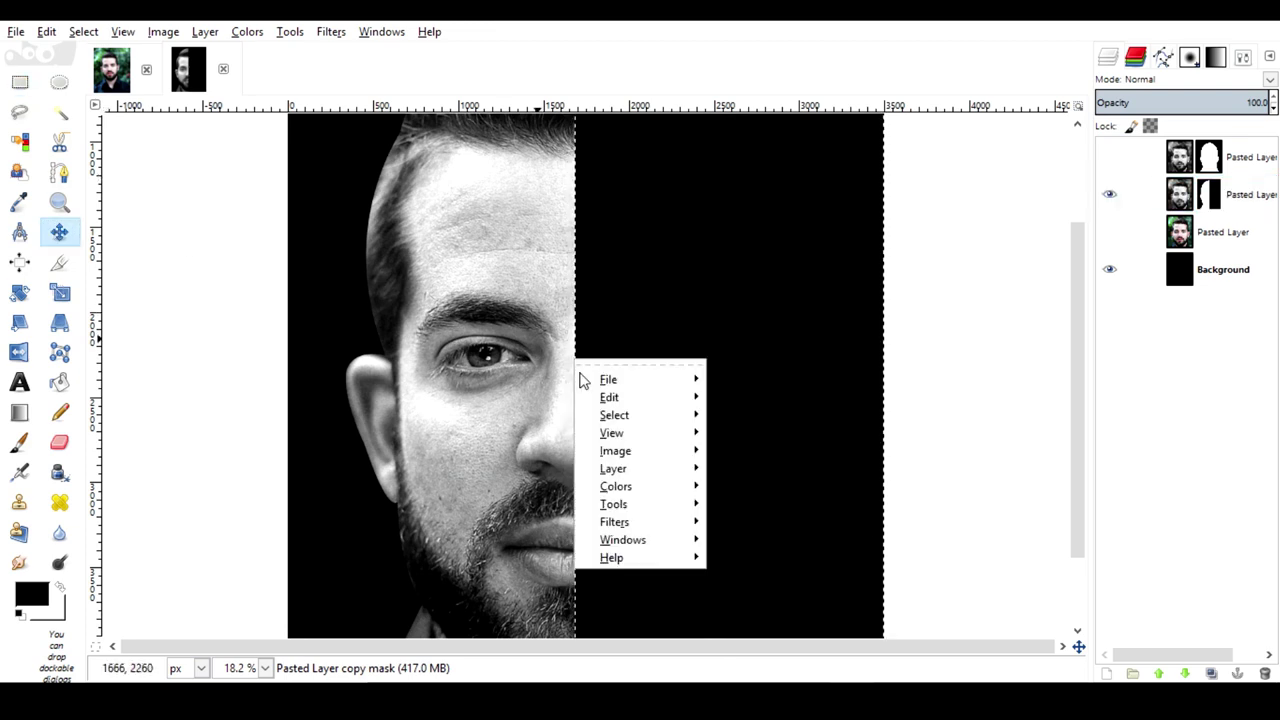
pyautogui.moveTo(614, 414)
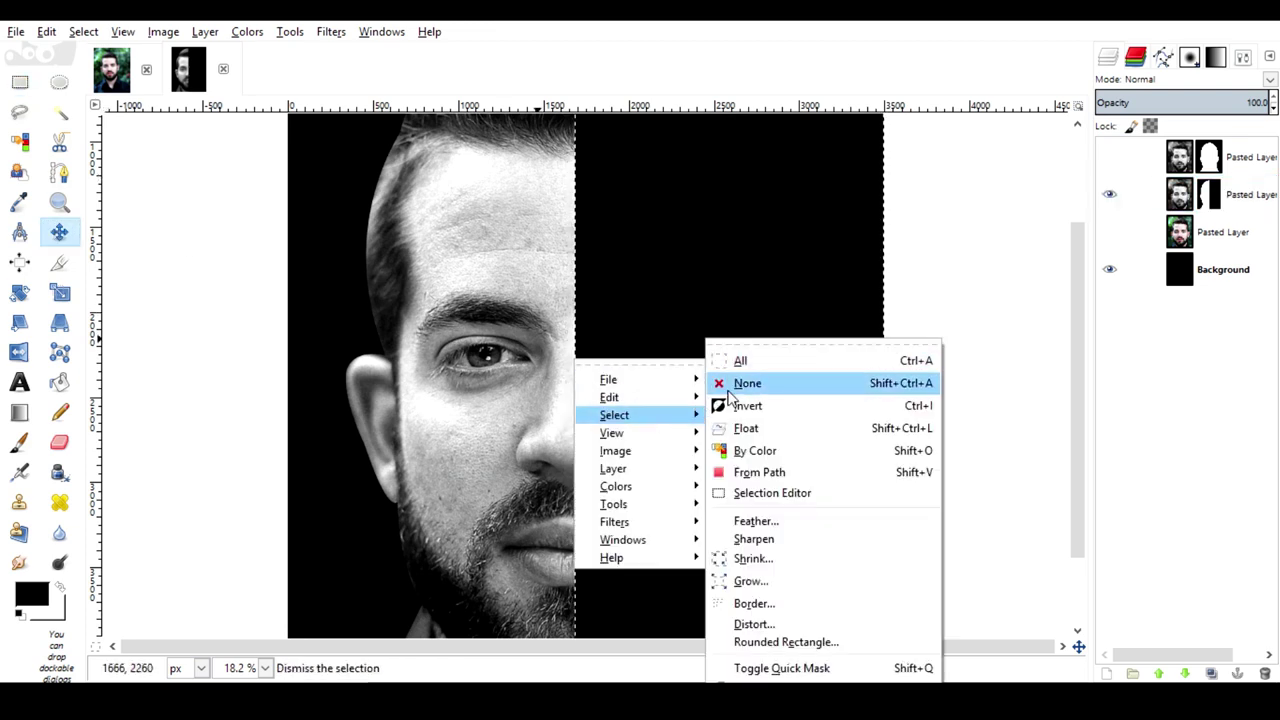
pyautogui.click(745, 383)
pyautogui.press('-')
pyautogui.press('-')
pyautogui.press('-')
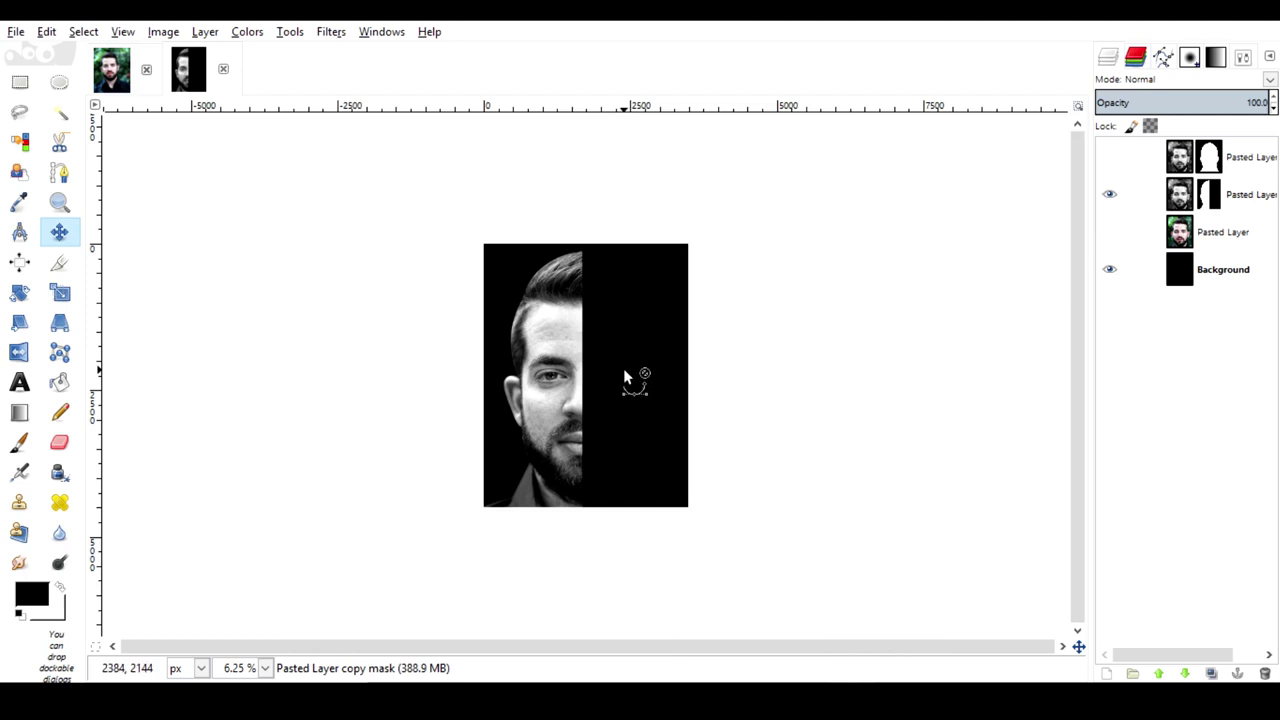
# Step: Make the half-face Pasted Layer active and draw a 1784 × 4224 px text box over the black half
pyautogui.press('+')
pyautogui.press('+')
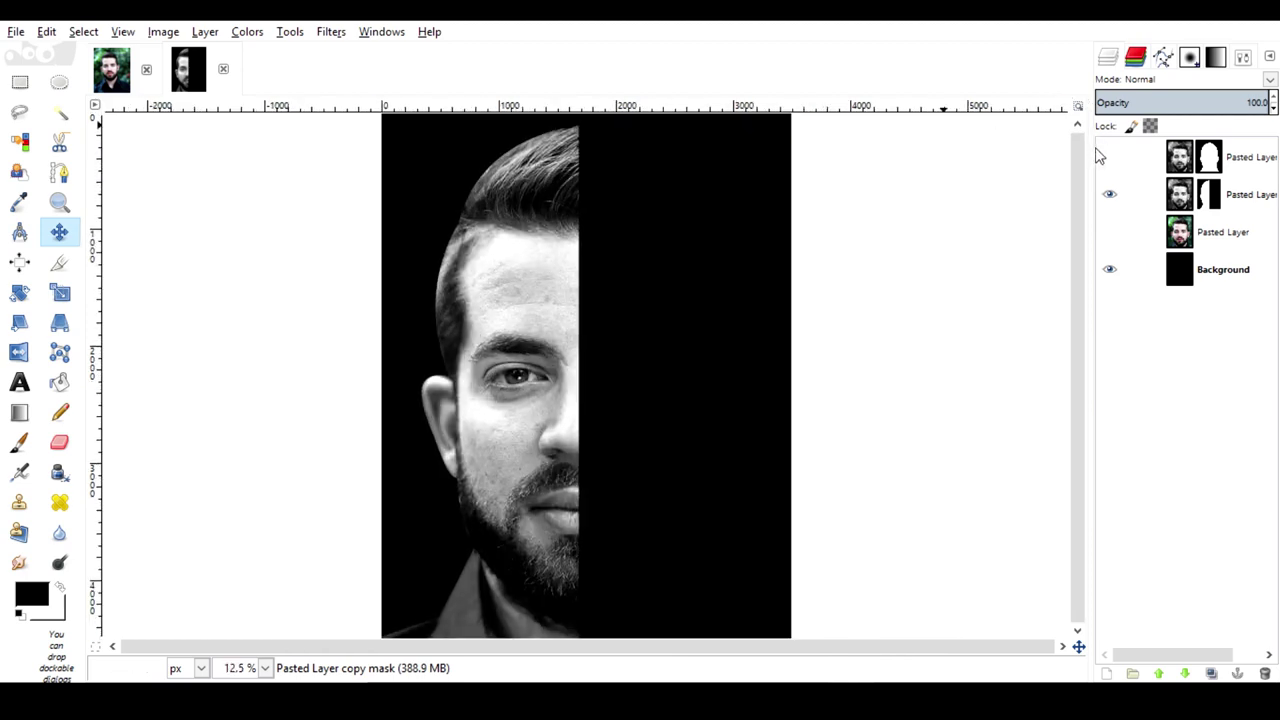
pyautogui.click(1110, 172)
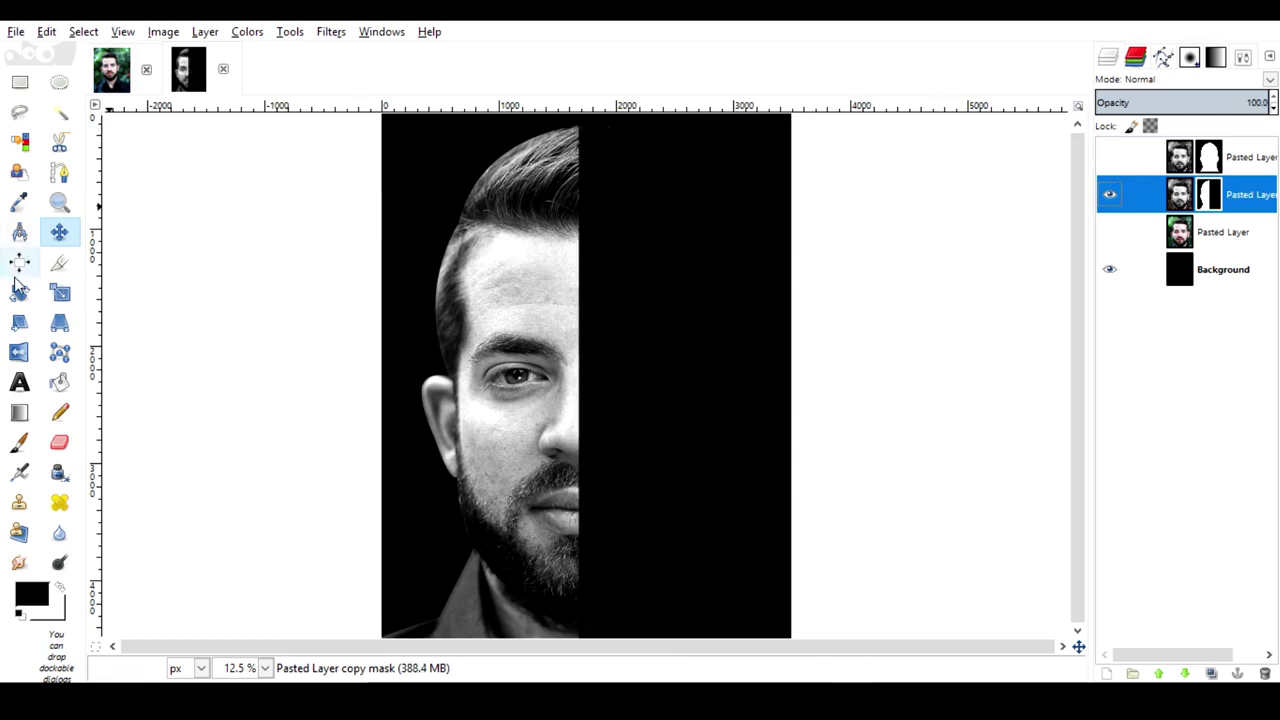
pyautogui.click(20, 383)
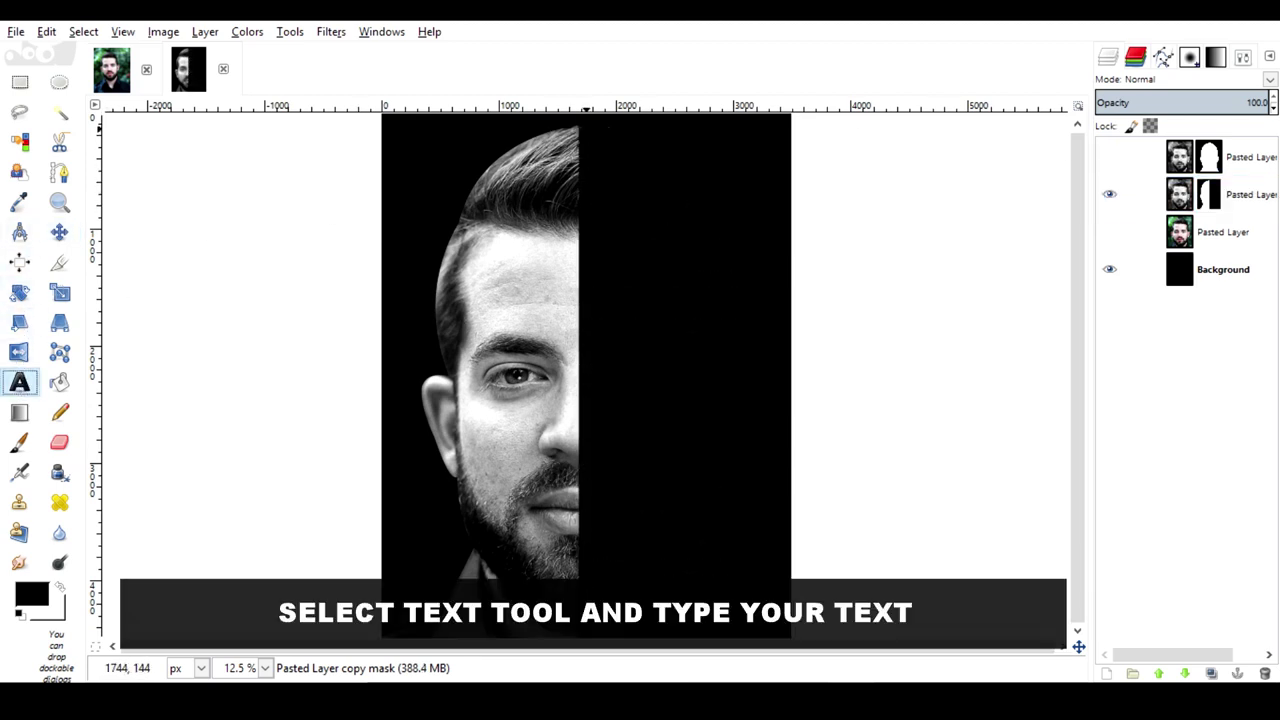
pyautogui.moveTo(583, 138)
pyautogui.mouseDown()
pyautogui.moveTo(778, 605)
pyautogui.moveTo(828, 662)
pyautogui.mouseUp()
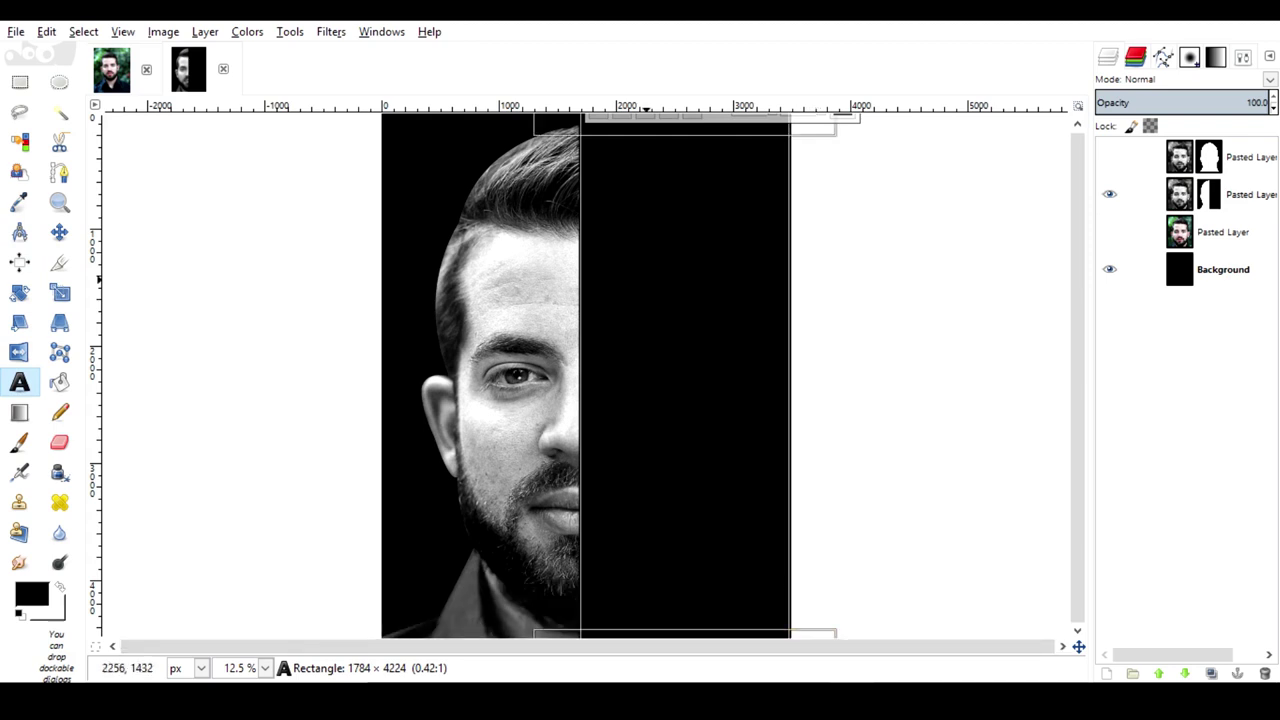
# Step: Make the partly typed quote text white and 200 px in size
pyautogui.click(826, 165)
pyautogui.click(730, 181)
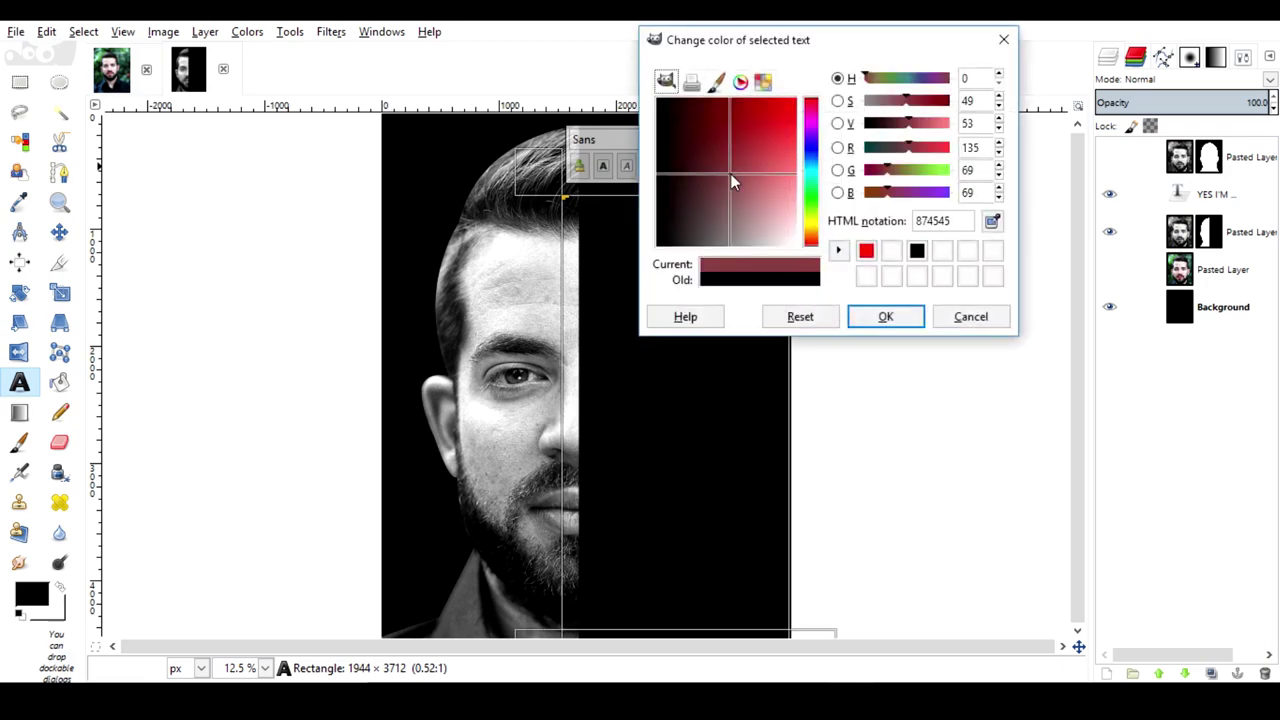
pyautogui.click(862, 277)
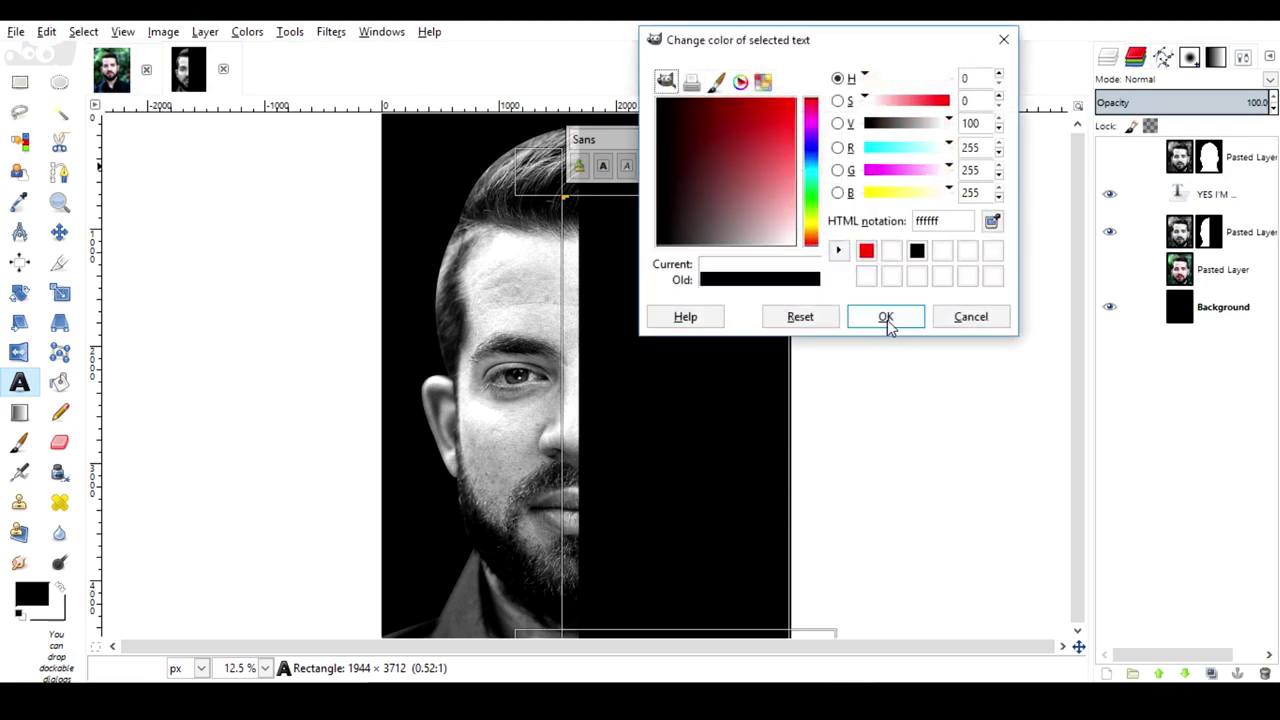
pyautogui.click(885, 317)
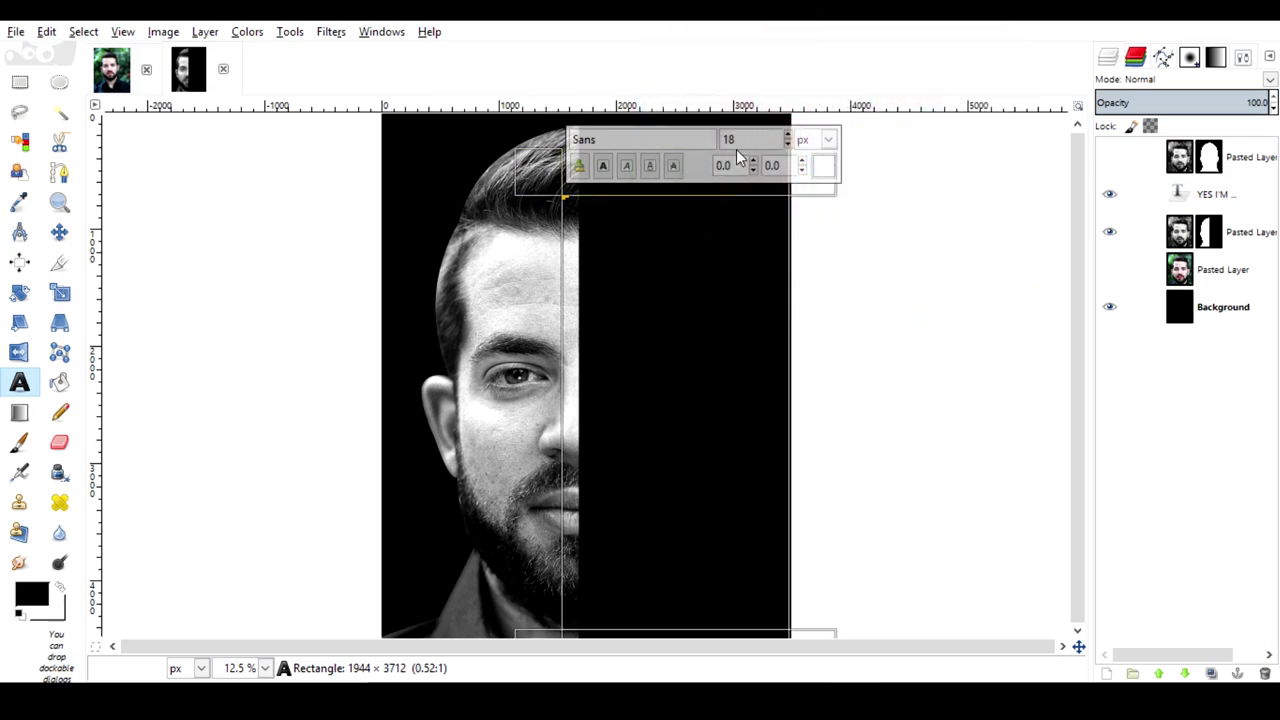
pyautogui.moveTo(760, 141); pyautogui.dragTo(712, 145)
pyautogui.write('200')
pyautogui.press('Return')
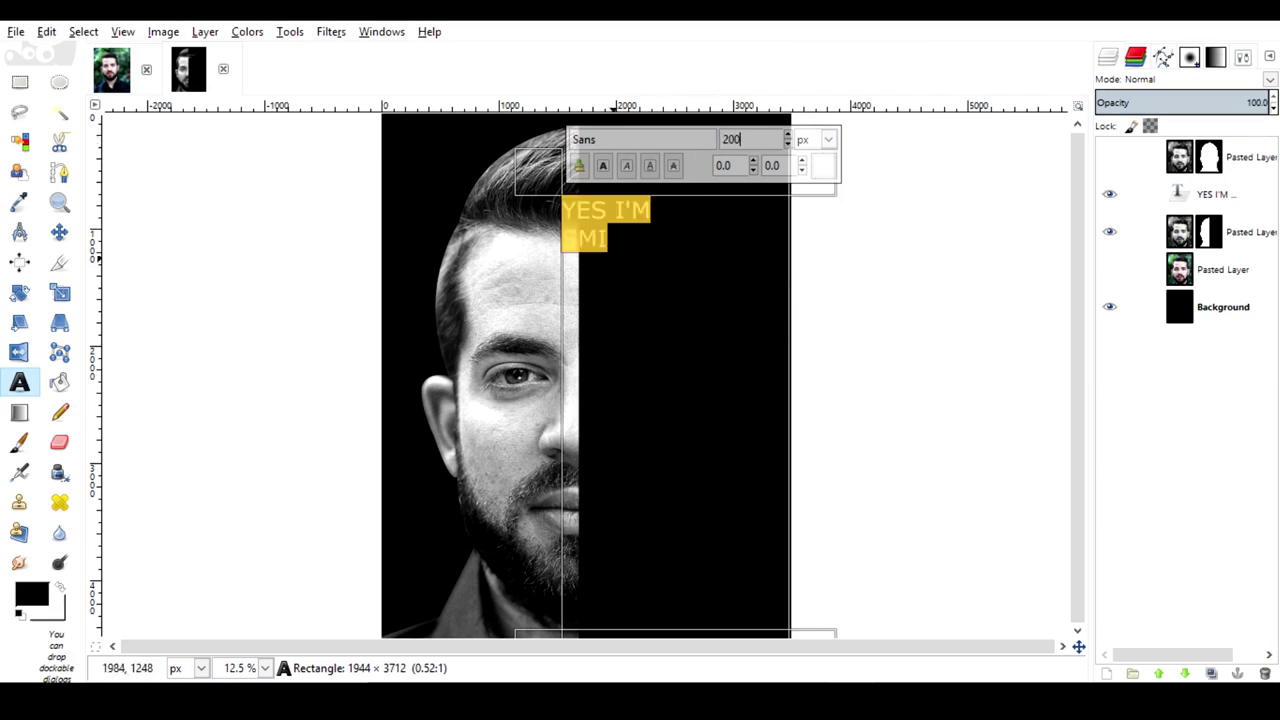
pyautogui.click(625, 272)
# Step: Finish the quote on separate lines through 'REASON ANYMORE.' and resize the box to 2128 × 3168 px
pyautogui.moveTo(548, 185); pyautogui.dragTo(564, 148)
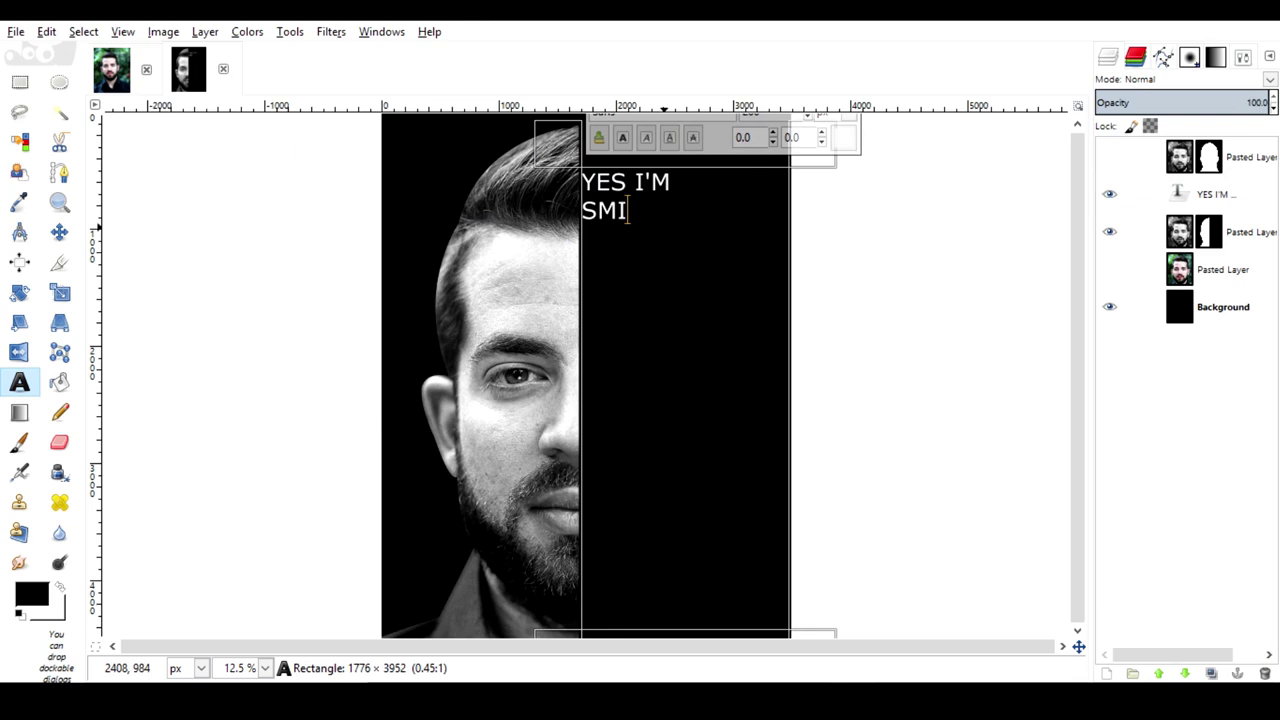
pyautogui.write('LING.')
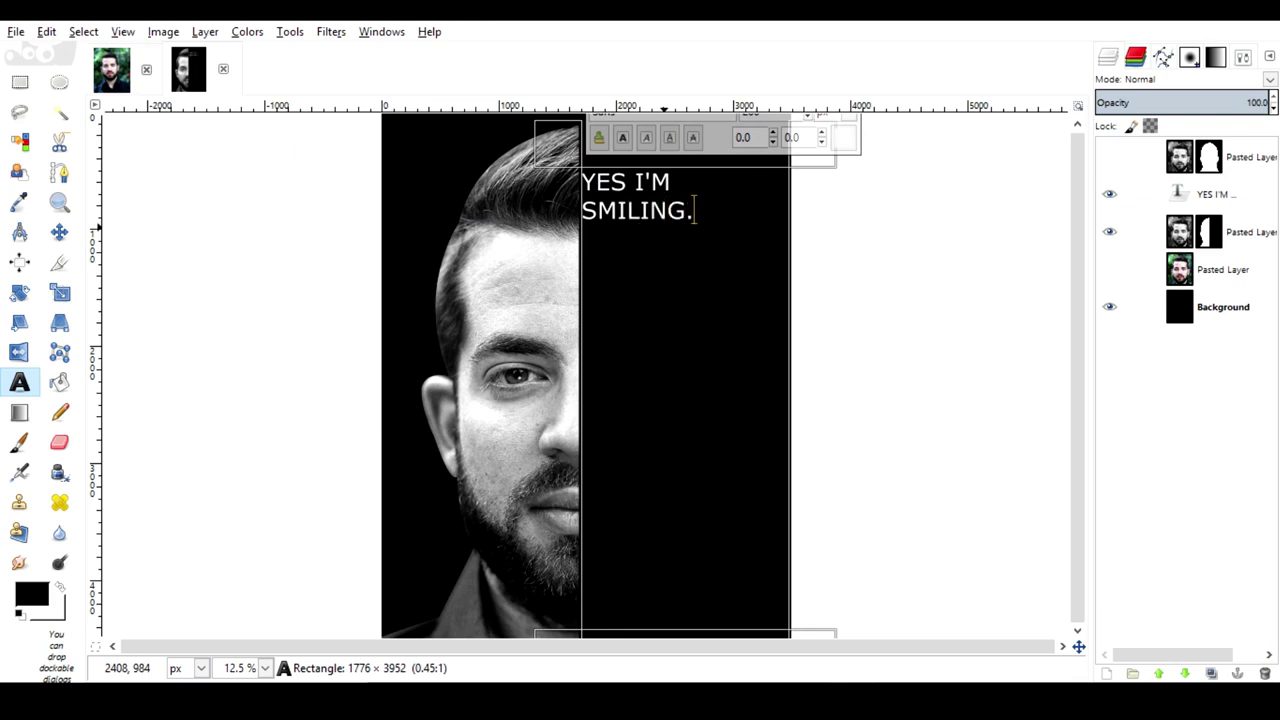
pyautogui.press('Return')
pyautogui.write('B')
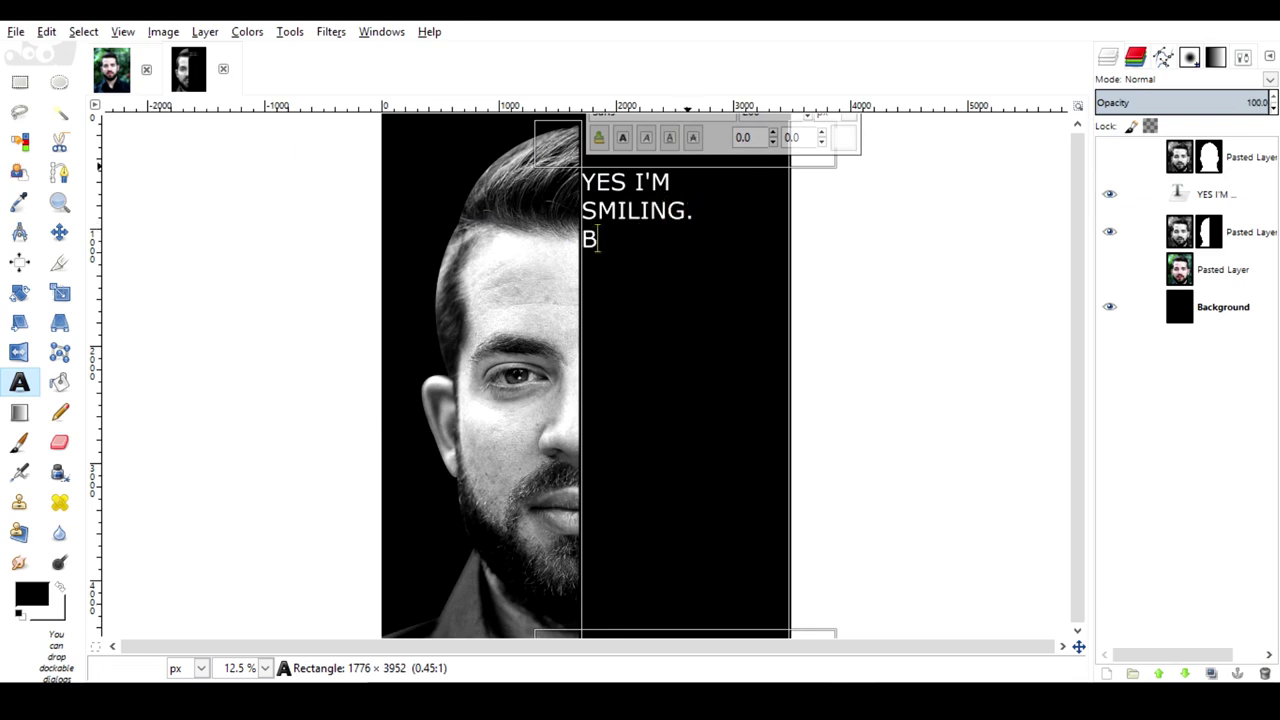
pyautogui.write('U YOU')
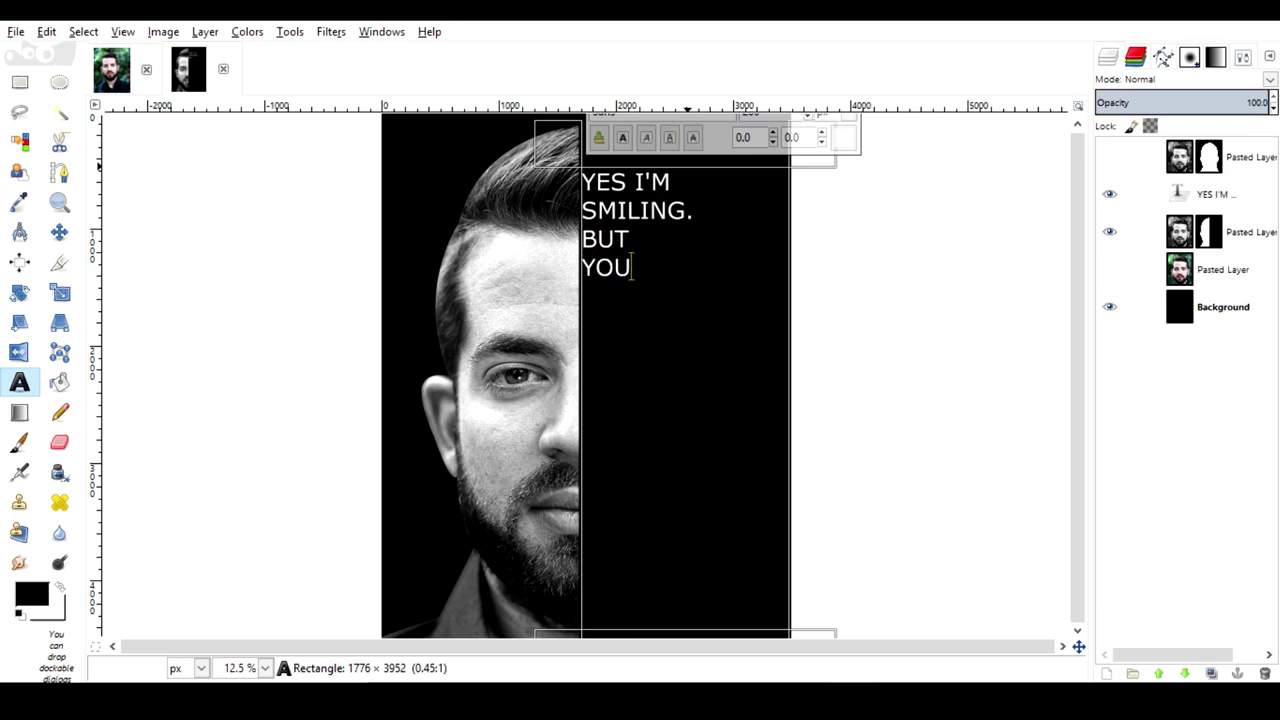
pyautogui.write('RE')
pyautogui.press('BackSpace')
pyautogui.press('Return')
pyautogui.write('NOT')
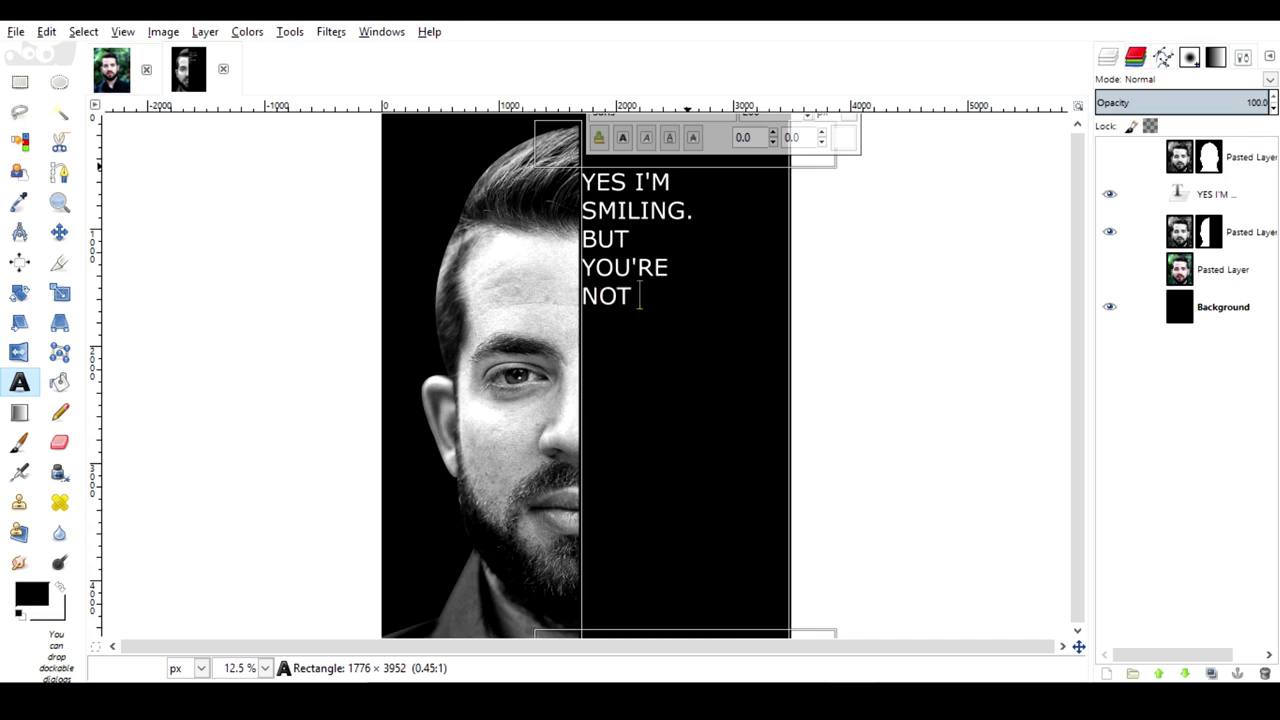
pyautogui.write(' THE')
pyautogui.press('Return')
pyautogui.write('REASON A')
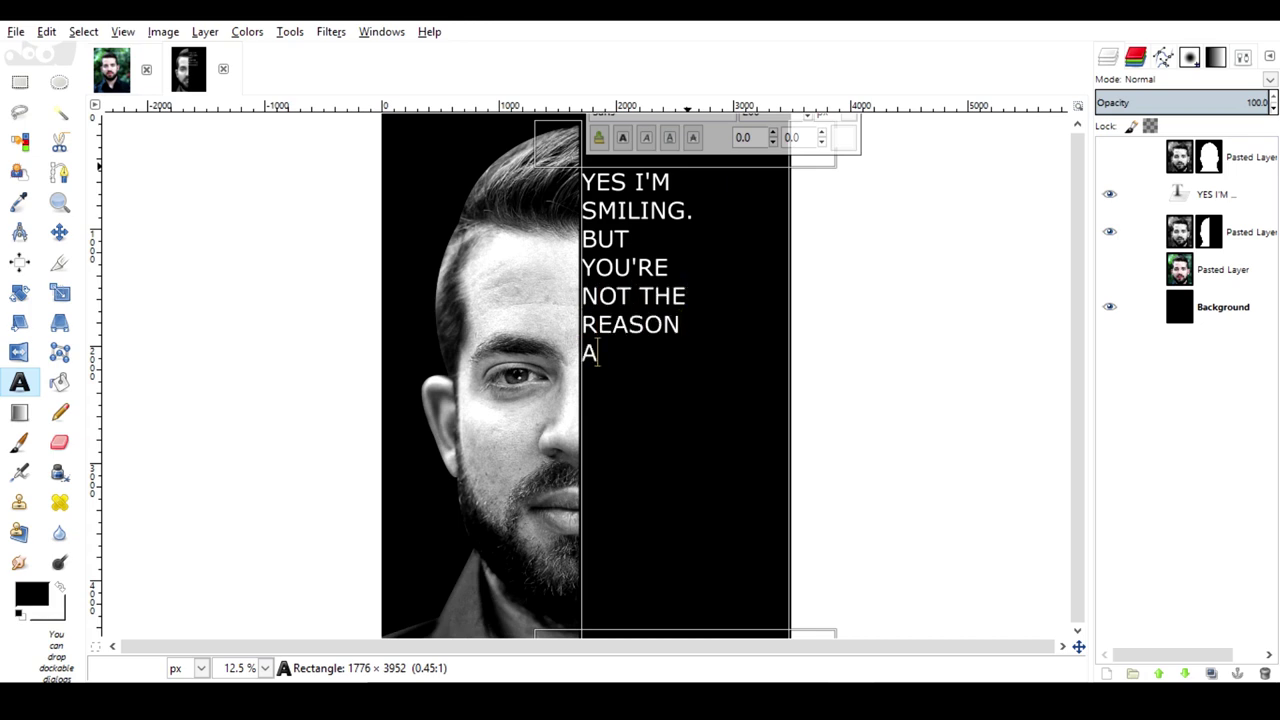
pyautogui.write('NYMORE.')
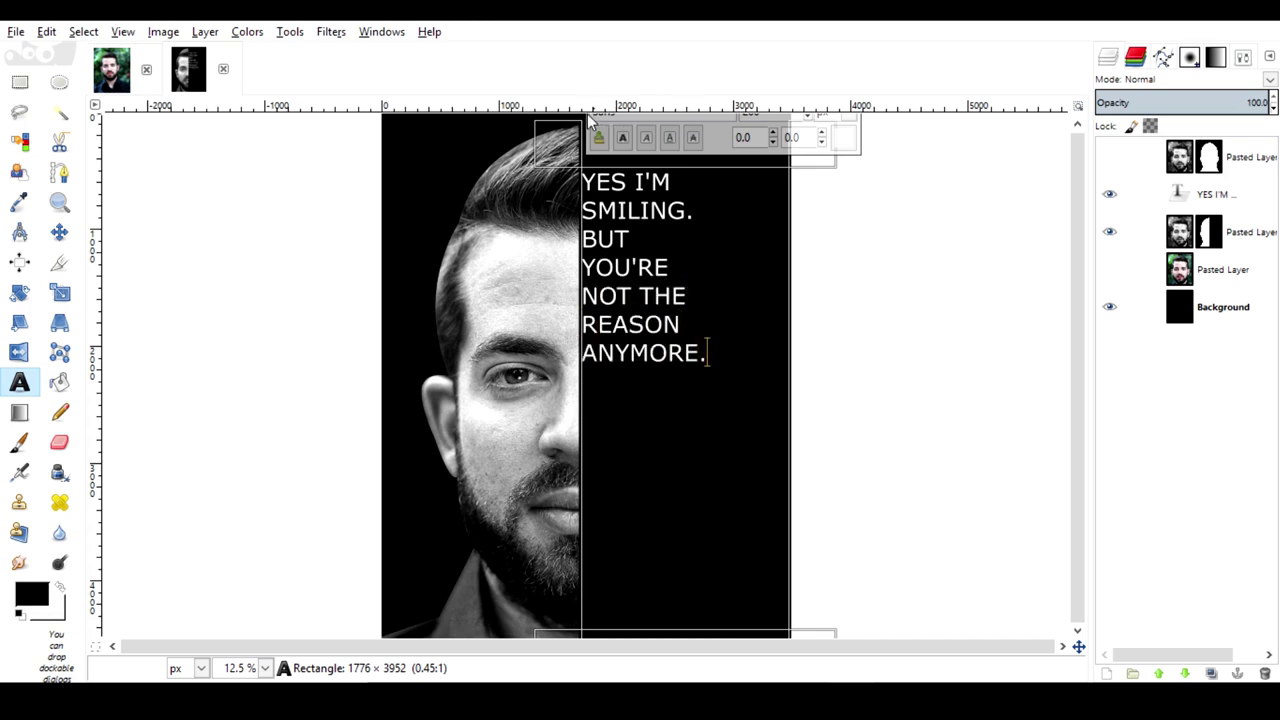
pyautogui.moveTo(558, 150); pyautogui.dragTo(520, 243)
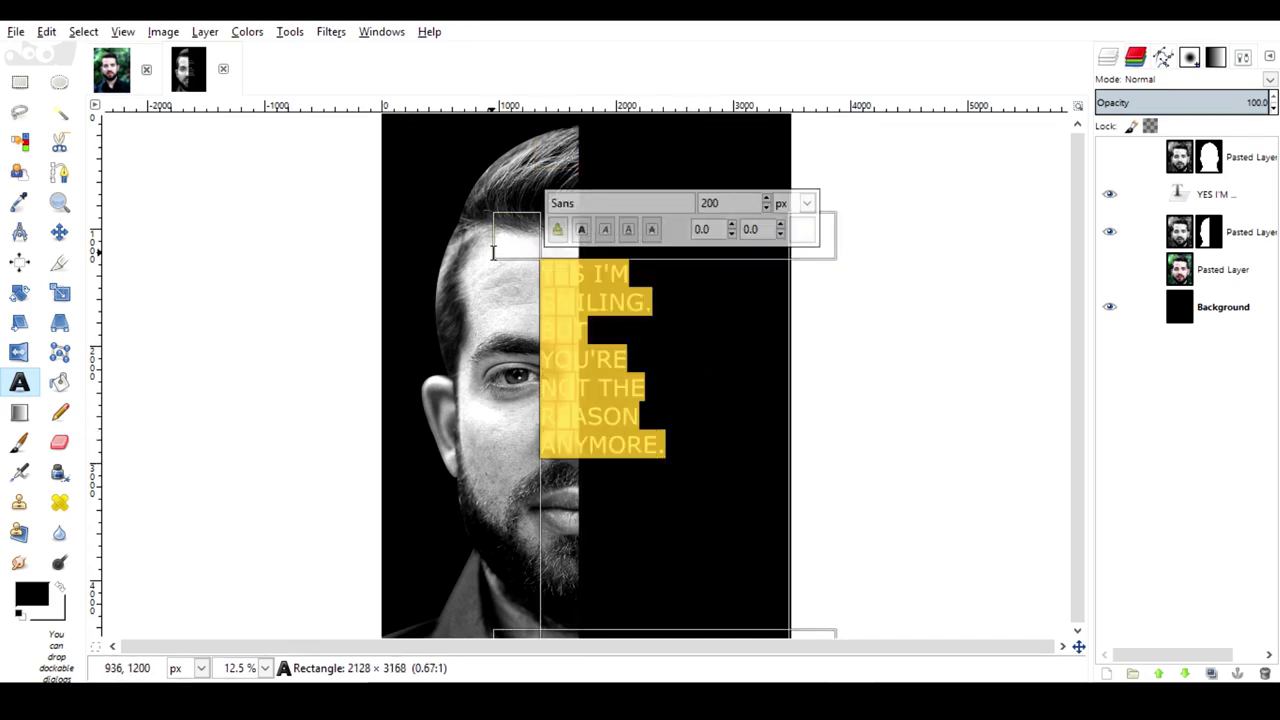
# Step: Set the quote in American Captain and reshape its box to 1768 × 3736 px at the top left
pyautogui.moveTo(665, 445); pyautogui.dragTo(500, 265)
pyautogui.doubleClick(590, 203)
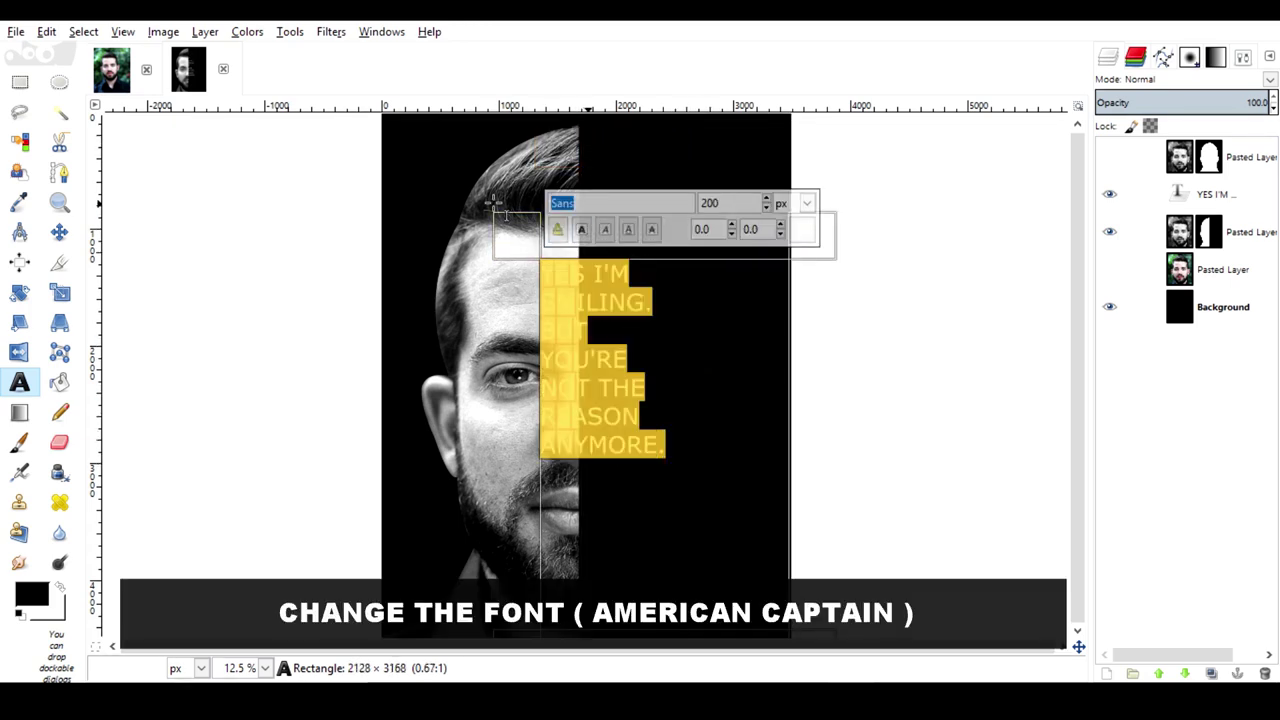
pyautogui.write('a')
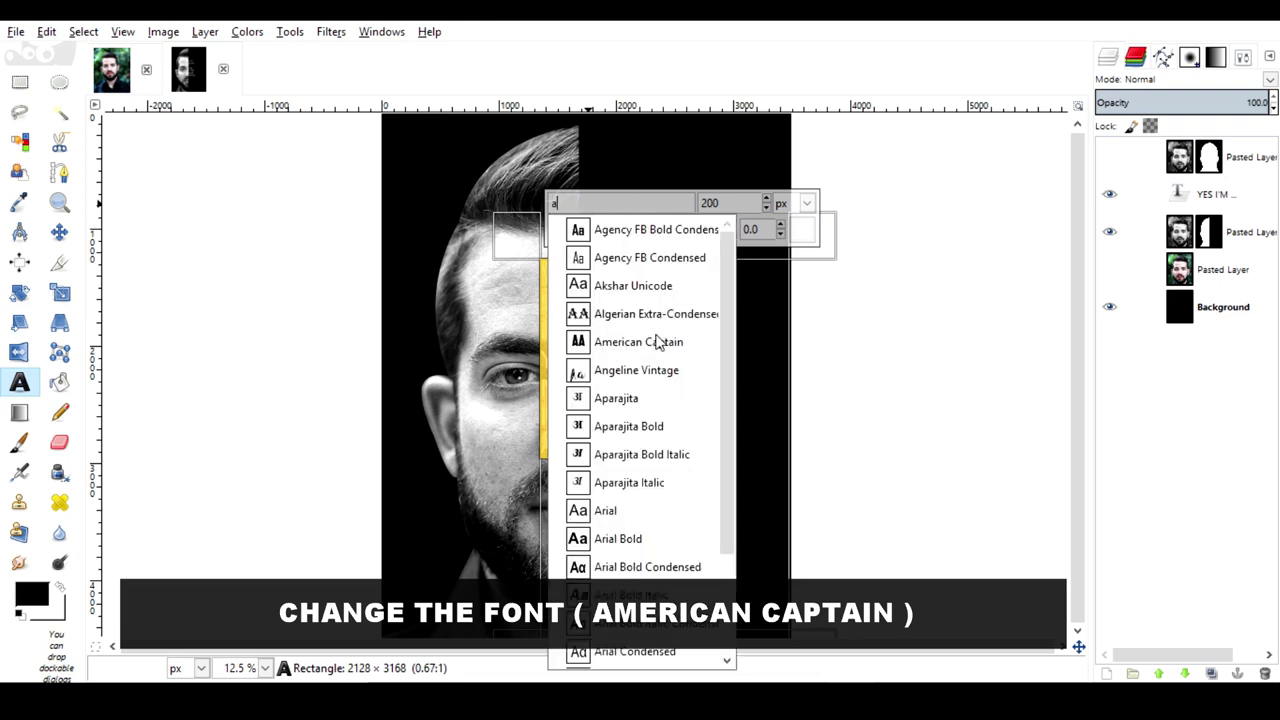
pyautogui.click(647, 348)
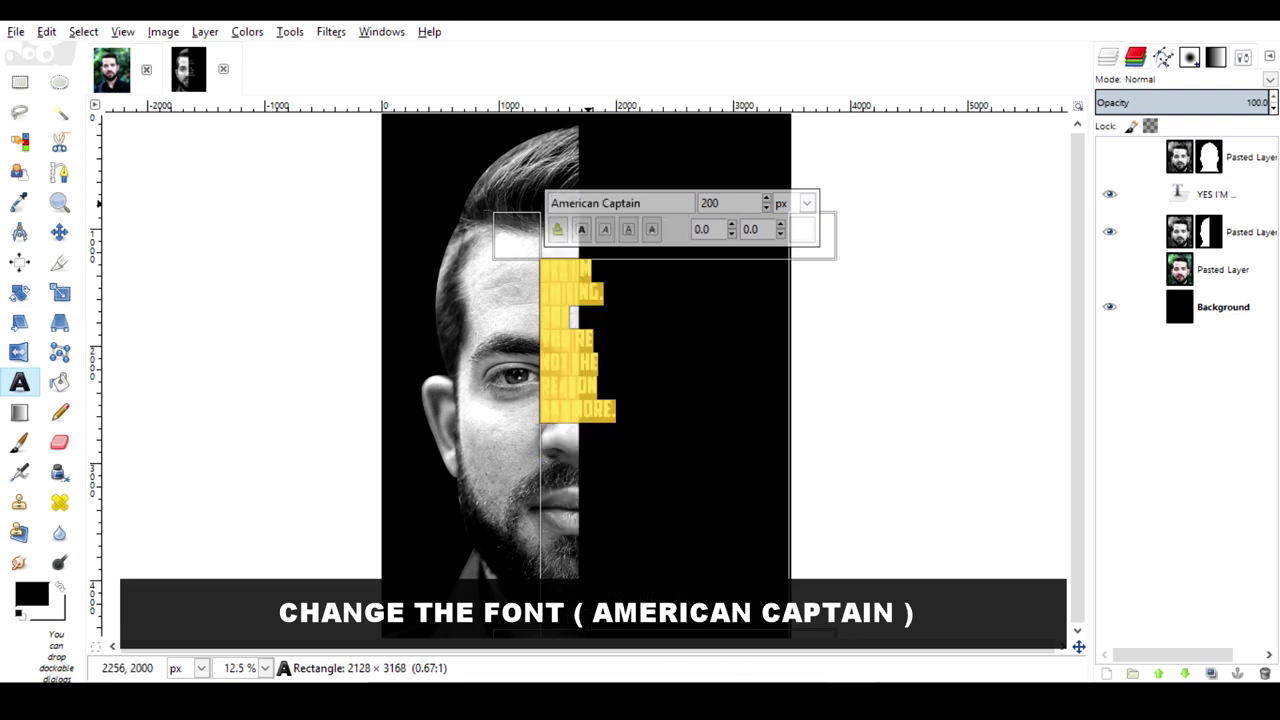
pyautogui.moveTo(530, 240)
pyautogui.mouseDown()
pyautogui.moveTo(585, 170)
pyautogui.moveTo(567, 152)
pyautogui.mouseUp()
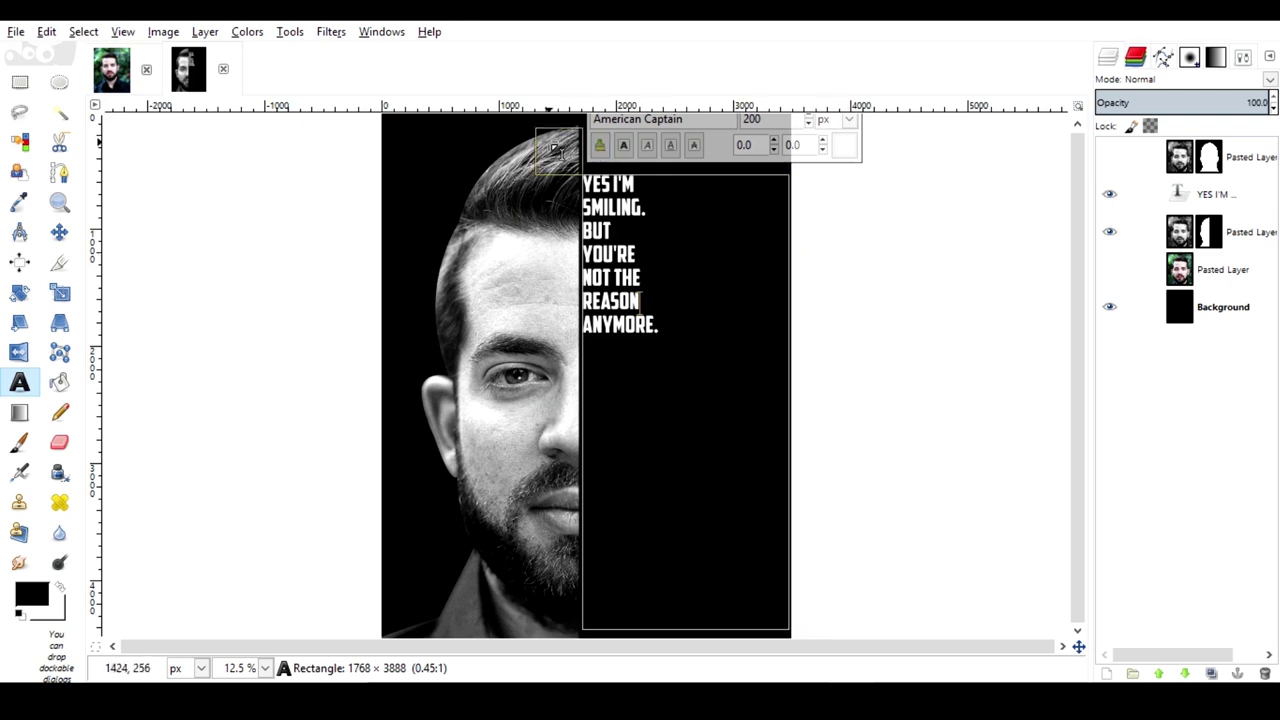
pyautogui.moveTo(559, 147)
pyautogui.mouseDown()
pyautogui.moveTo(566, 168)
pyautogui.moveTo(553, 163)
pyautogui.mouseUp()
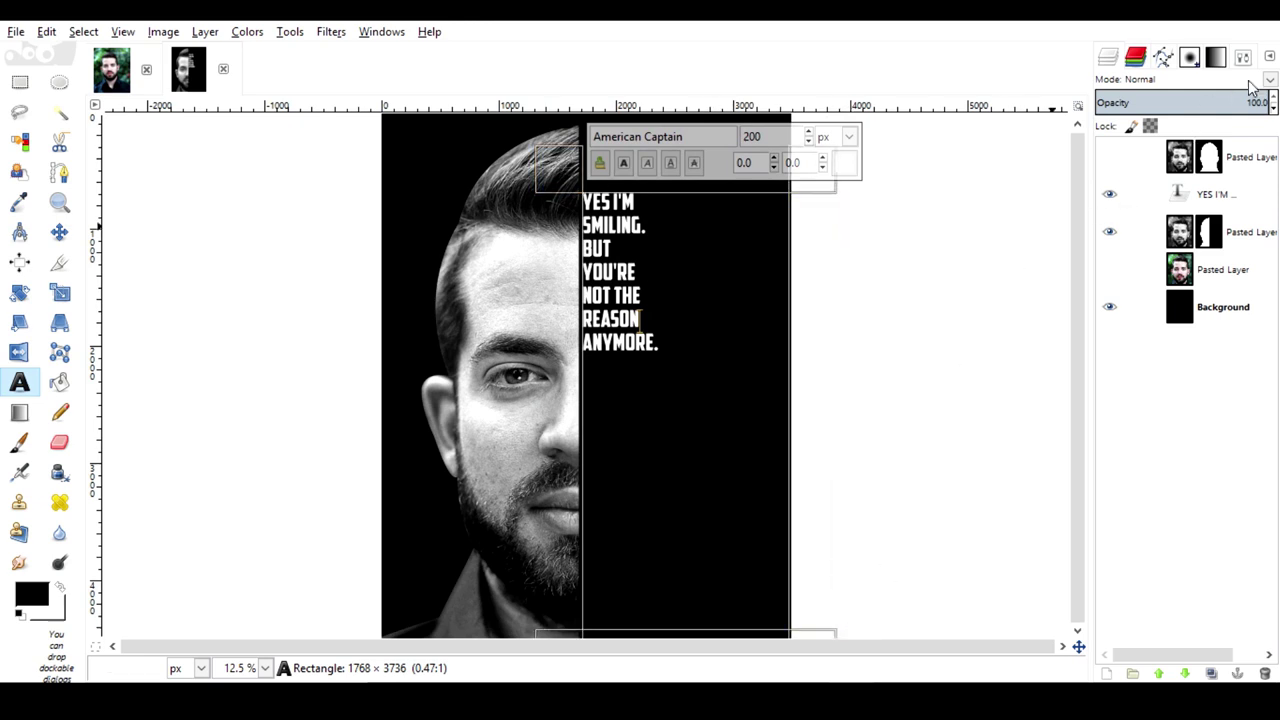
# Step: Bring up the Text tool options and select the quote's text layer
pyautogui.click(1246, 60)
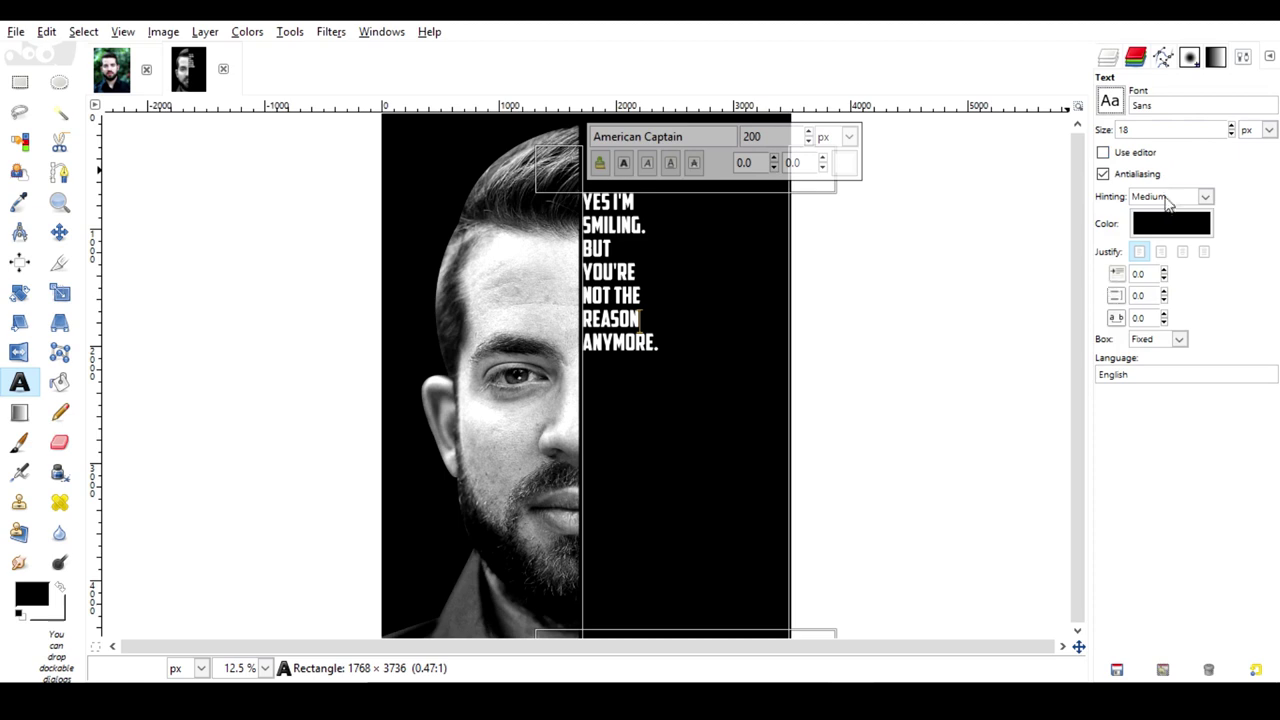
pyautogui.click(1121, 130)
pyautogui.write('300')
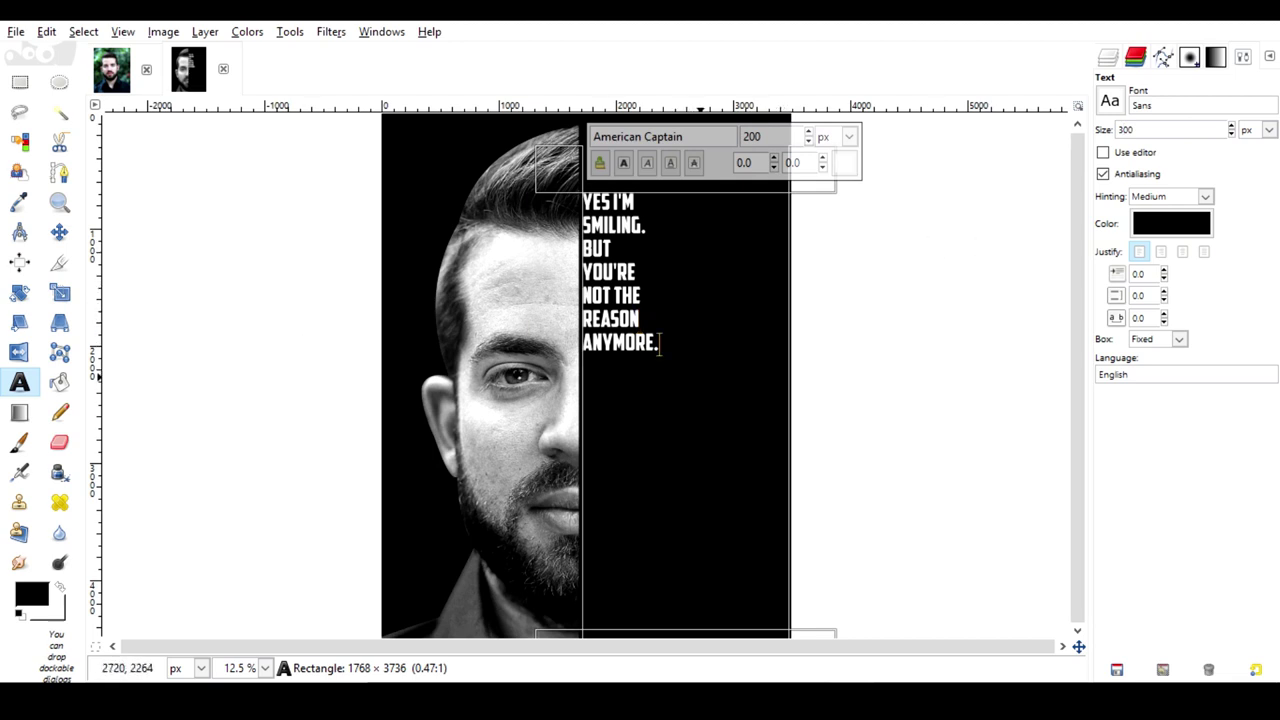
pyautogui.moveTo(659, 343); pyautogui.dragTo(514, 135)
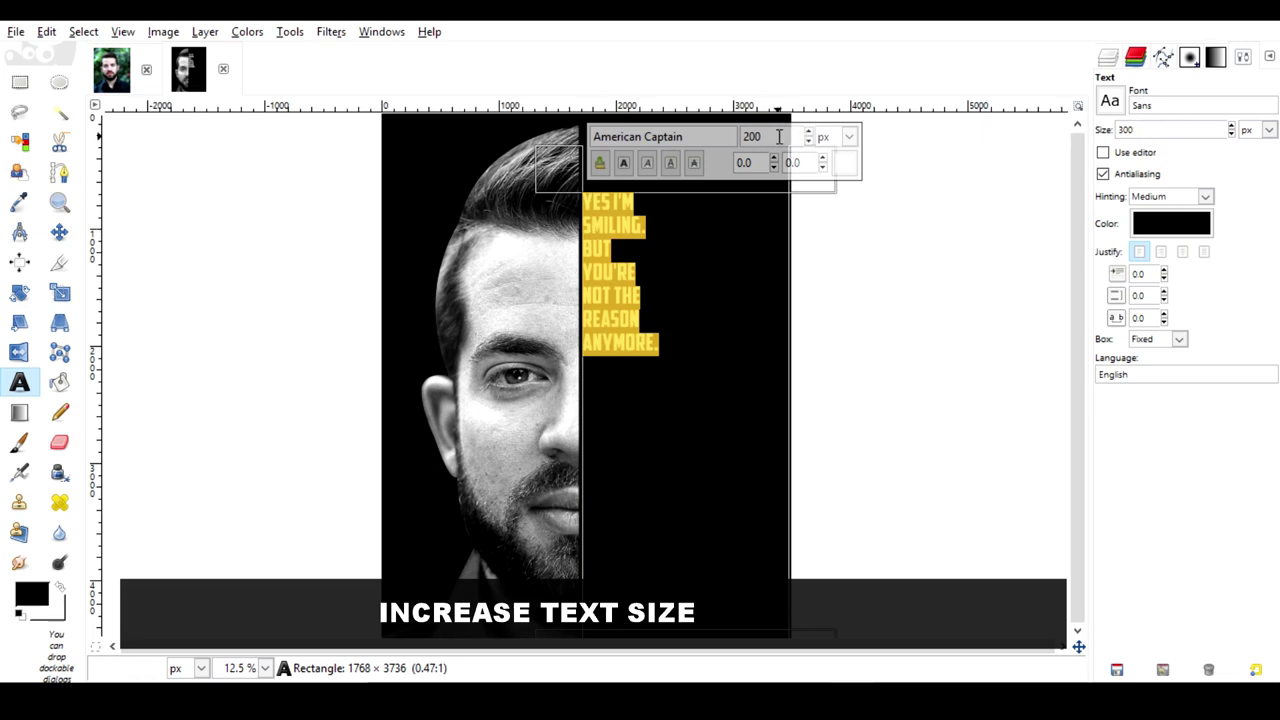
pyautogui.click(612, 248)
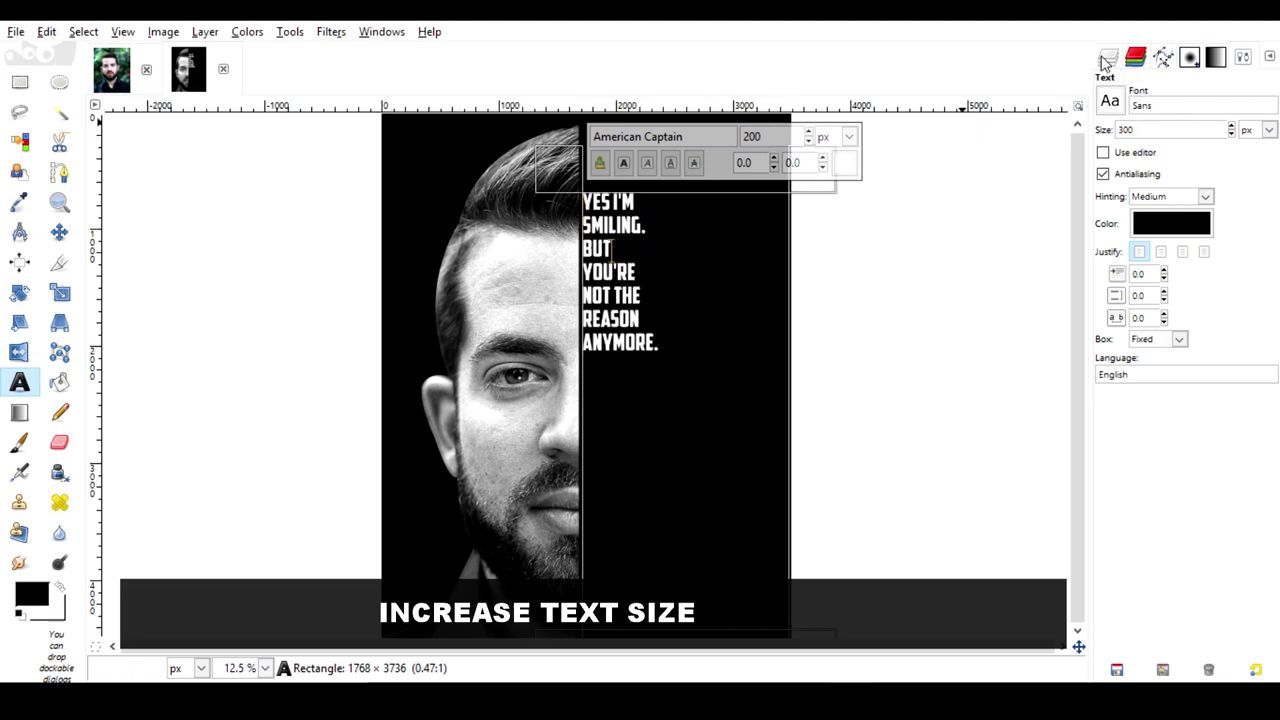
pyautogui.click(1105, 62)
pyautogui.click(1205, 196)
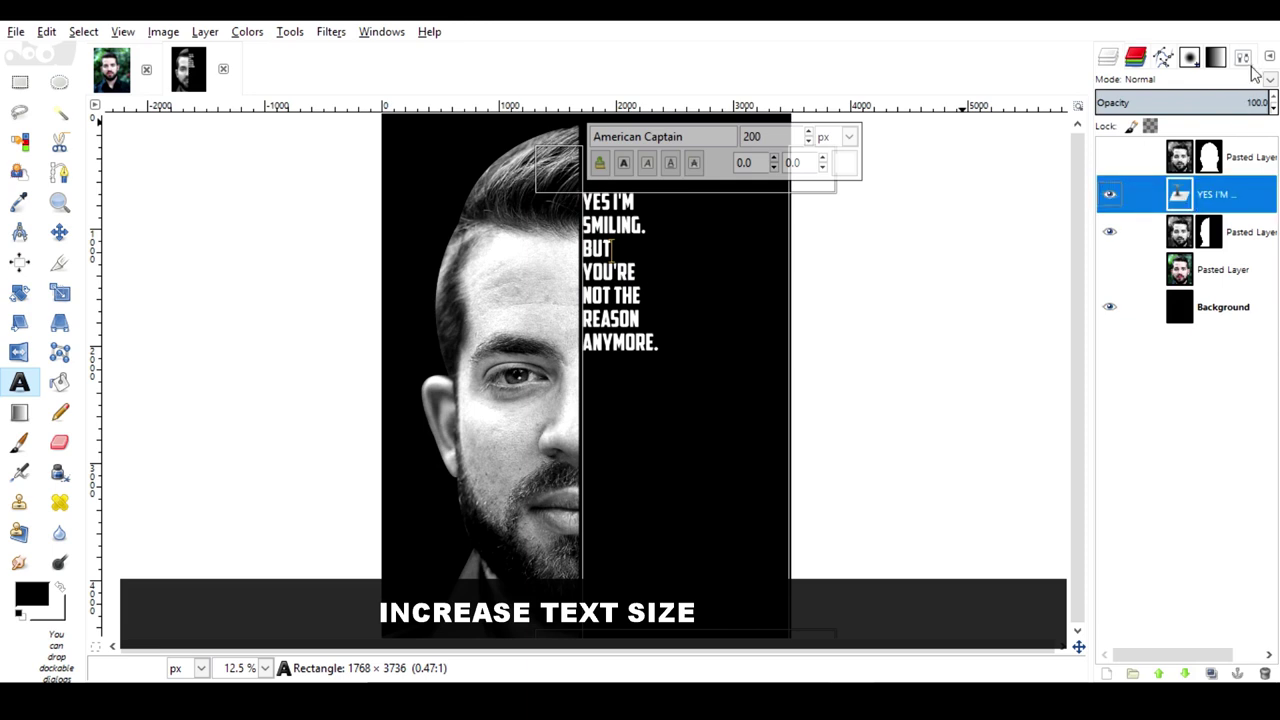
# Step: Set the whole quote's text size to 300 px
pyautogui.click(1248, 58)
pyautogui.click(1147, 134)
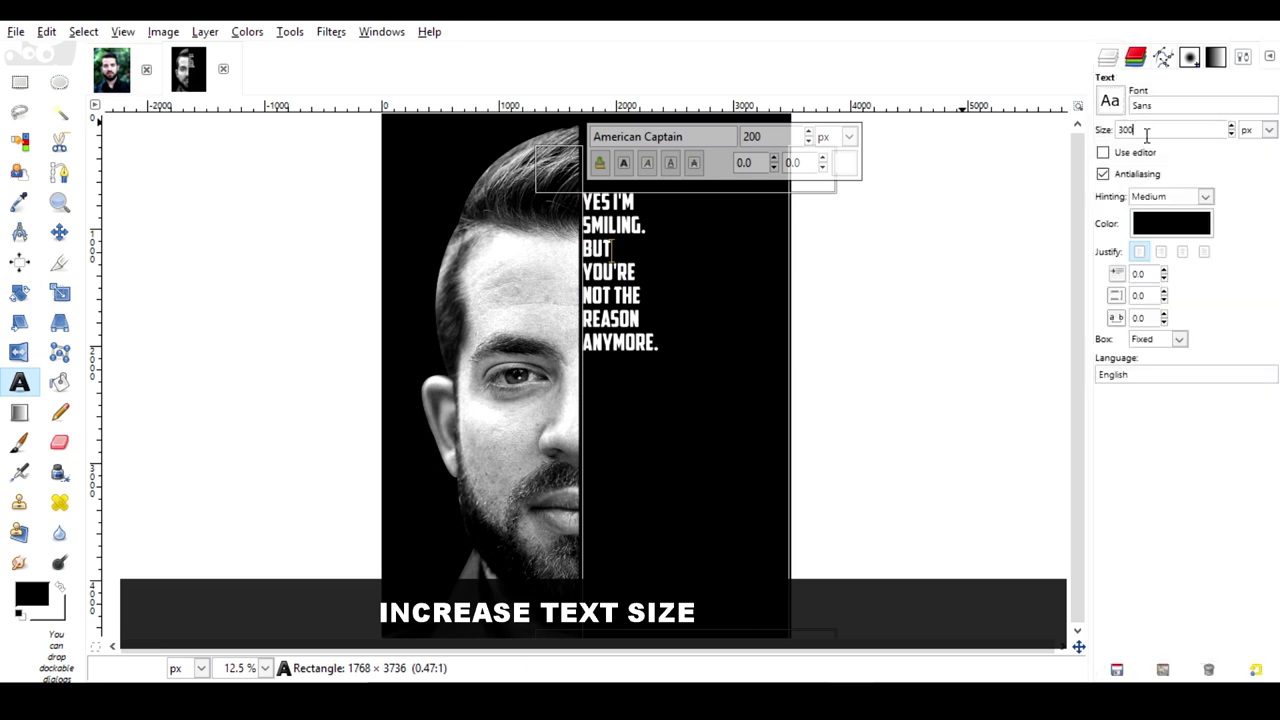
pyautogui.write('300')
pyautogui.click(660, 343)
pyautogui.hotkey('ctrl', 'a')
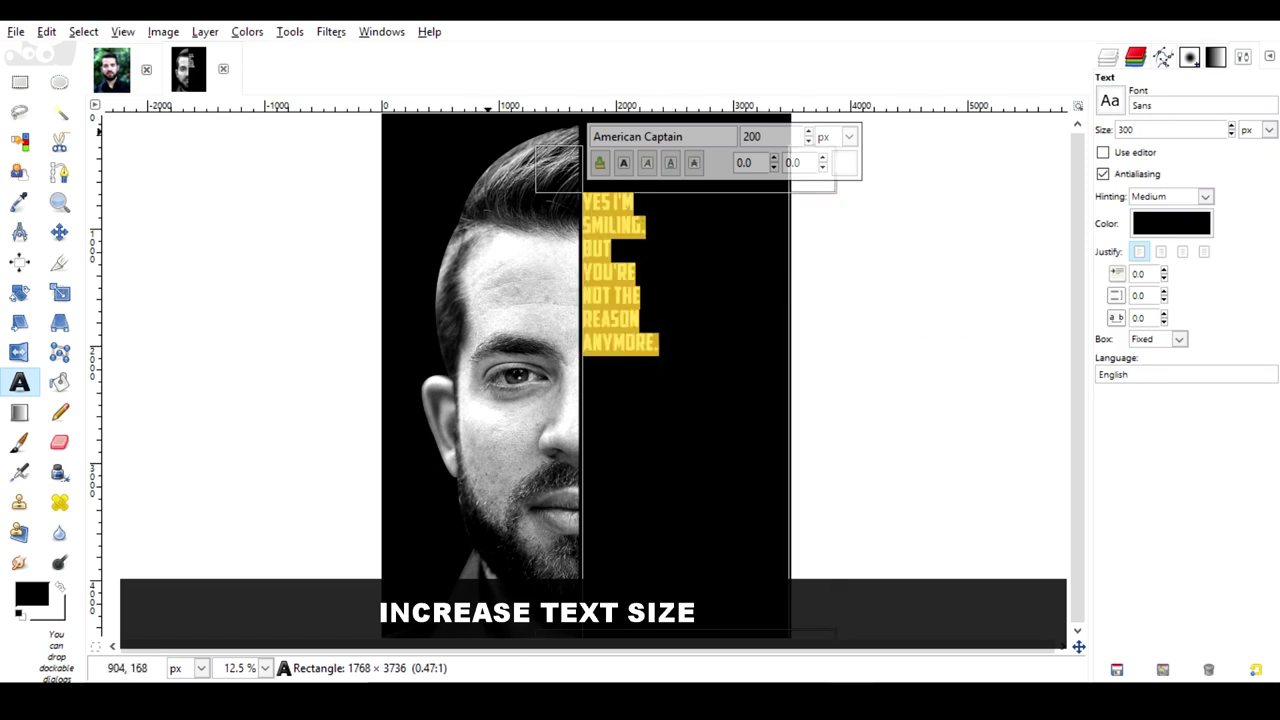
pyautogui.doubleClick(791, 140)
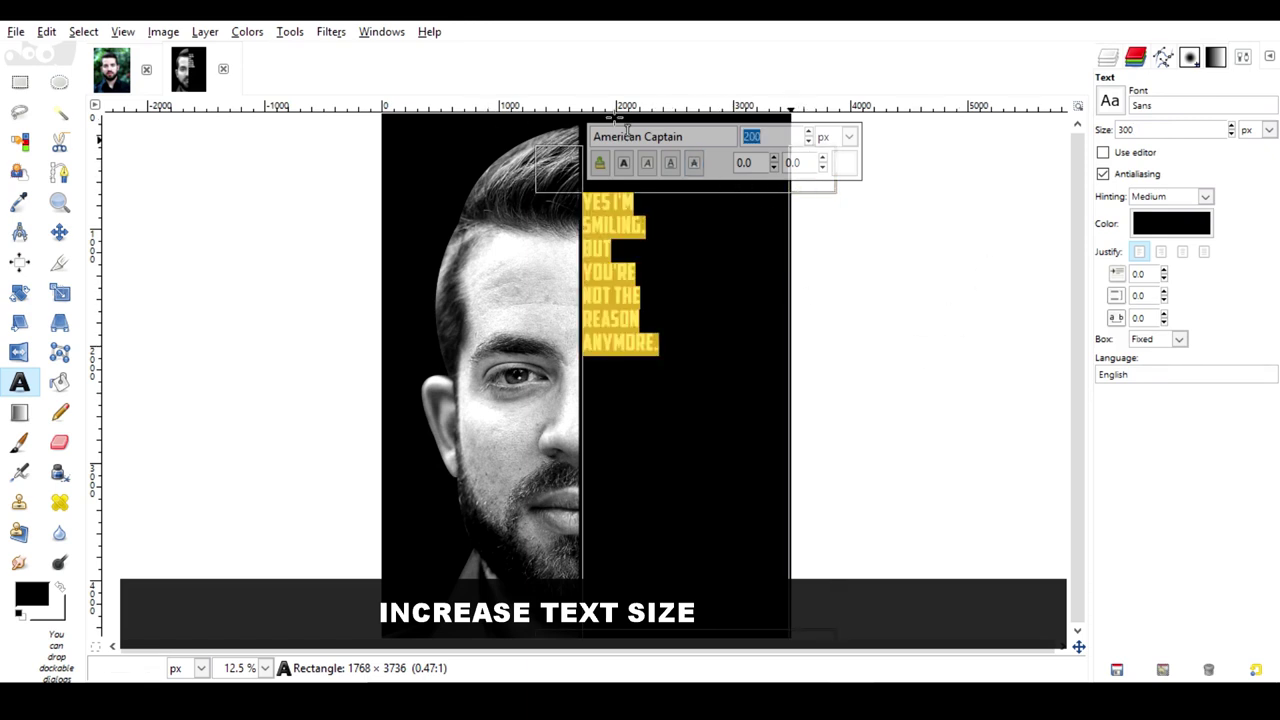
pyautogui.write('300')
pyautogui.press('Return')
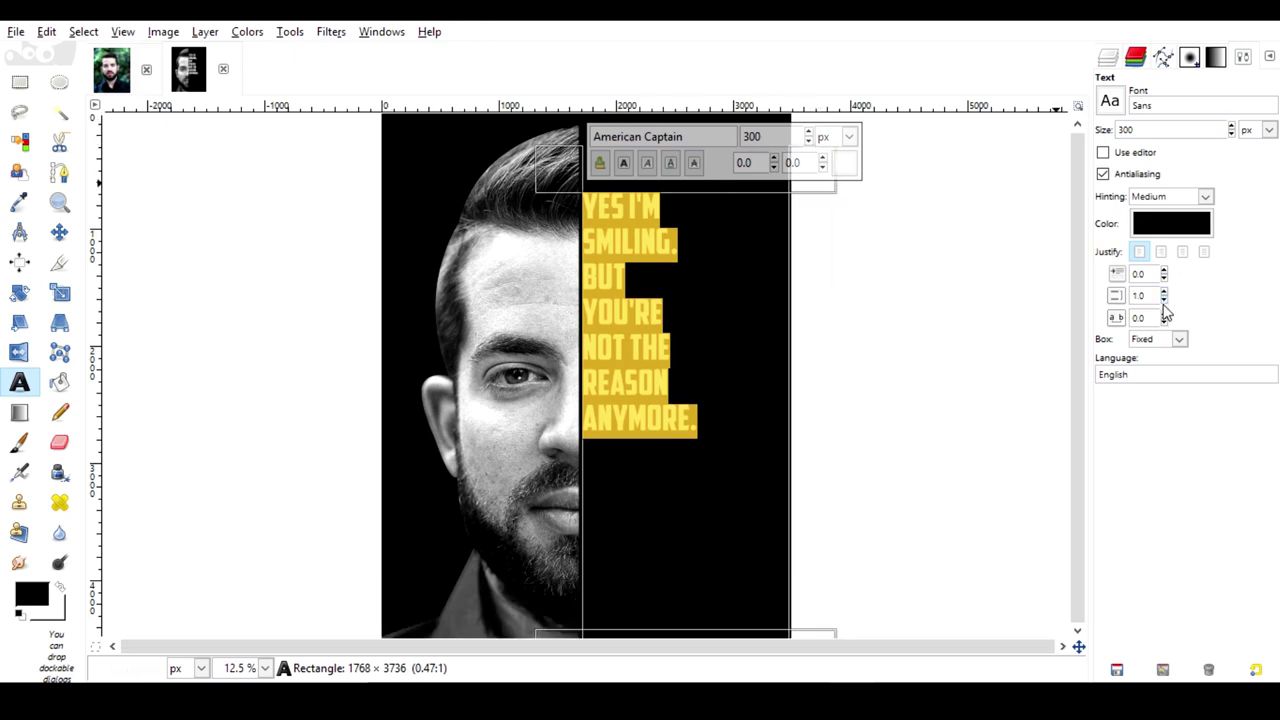
# Step: Lower the quote's line spacing step by step from -51 to -58
pyautogui.click(670, 347)
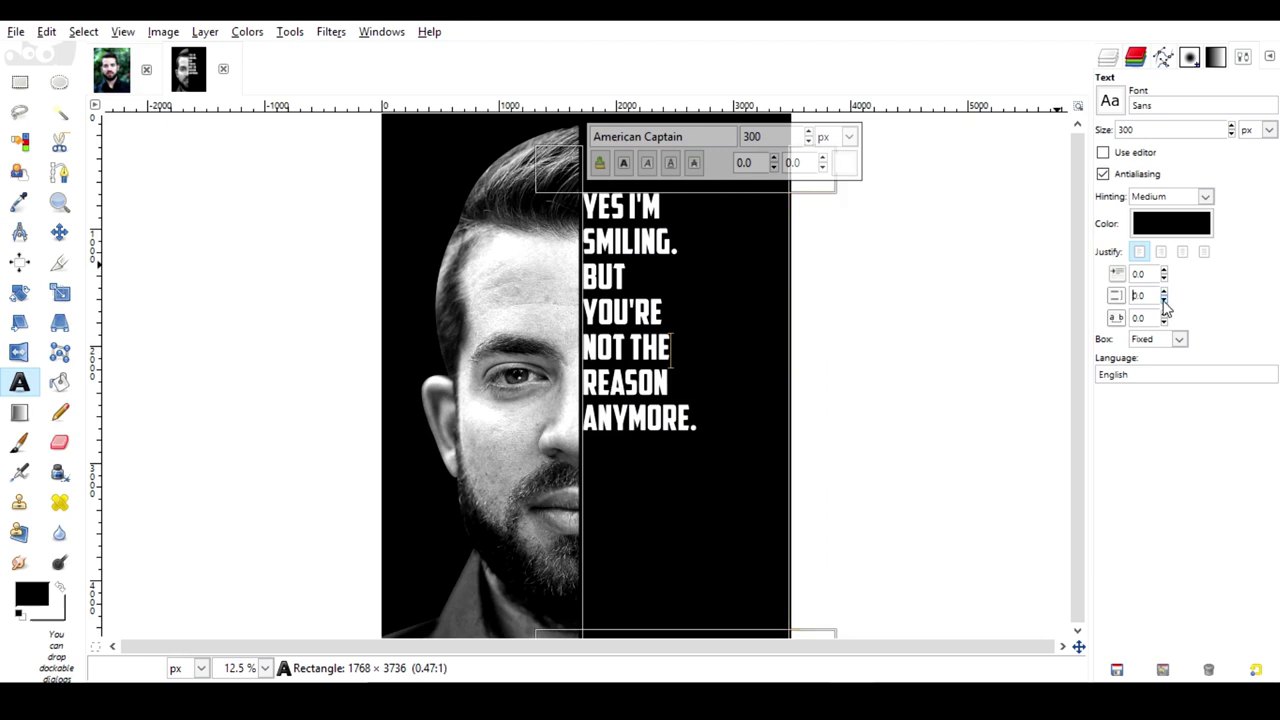
pyautogui.click(1163, 300)
pyautogui.click(1163, 300)
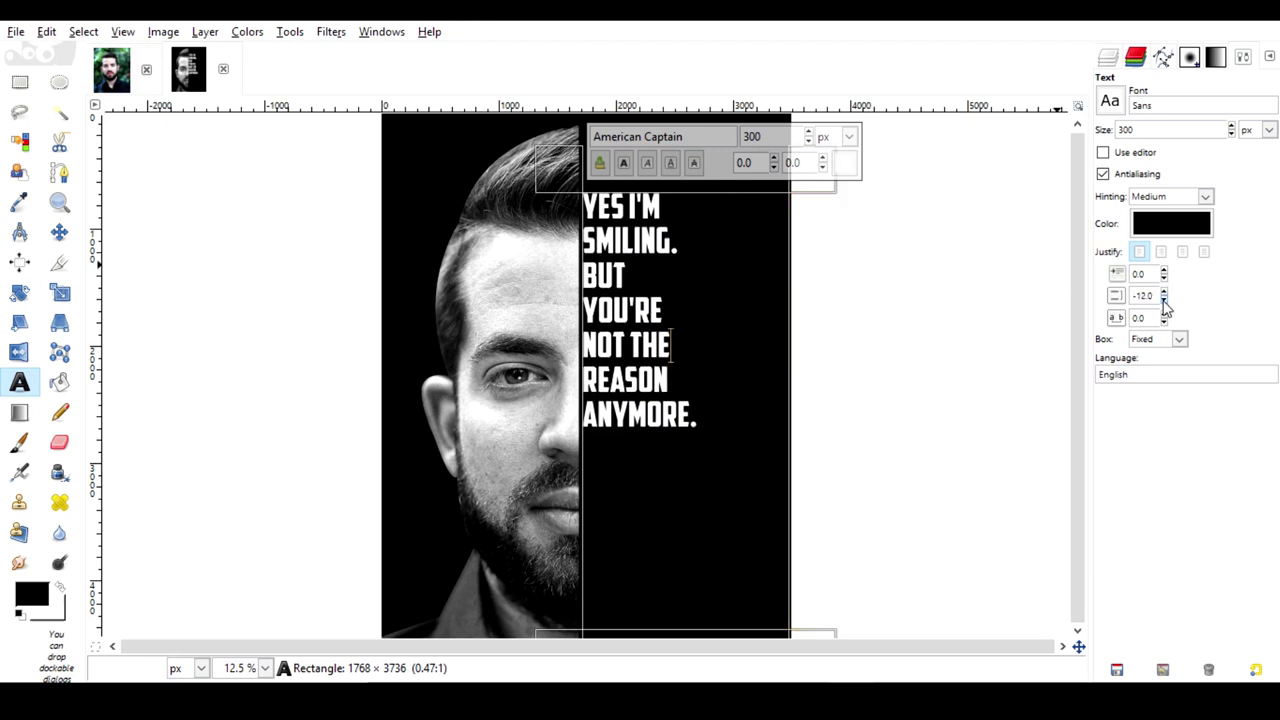
pyautogui.click(1163, 300)
pyautogui.click(1163, 300)
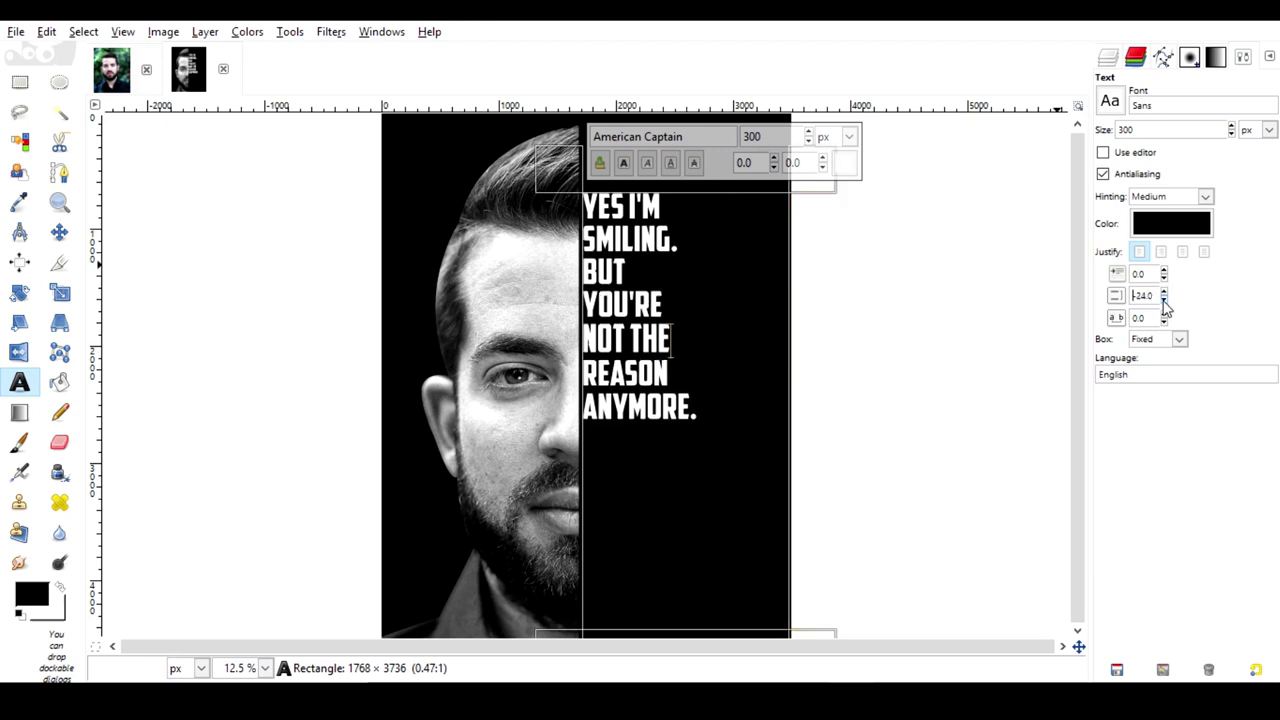
pyautogui.click(1163, 300)
pyautogui.click(1163, 300)
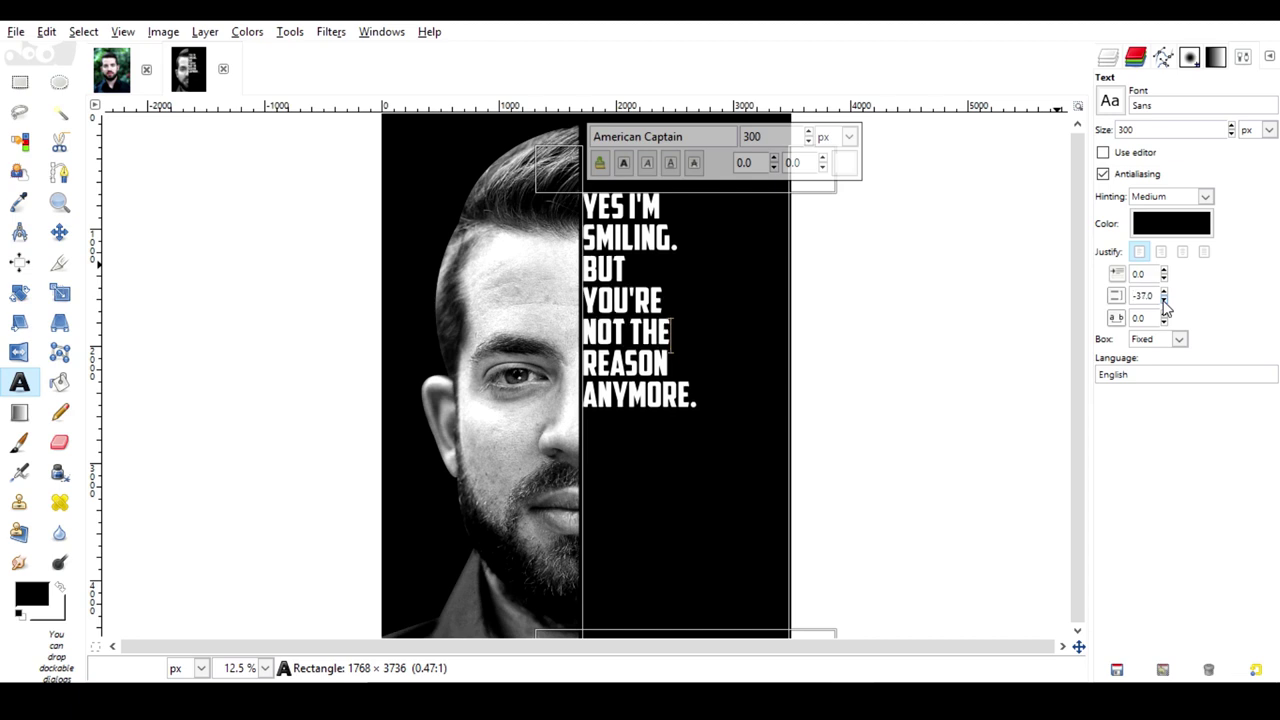
pyautogui.click(1163, 300)
pyautogui.click(1163, 300)
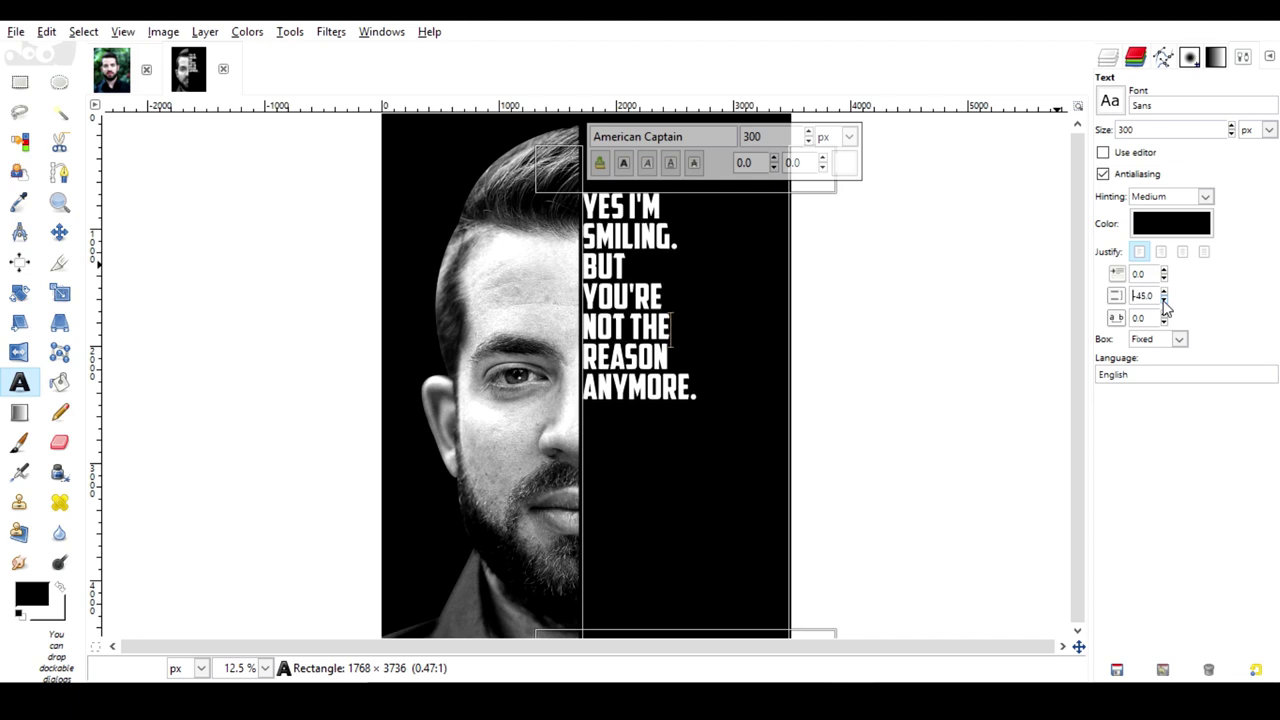
pyautogui.click(1163, 300)
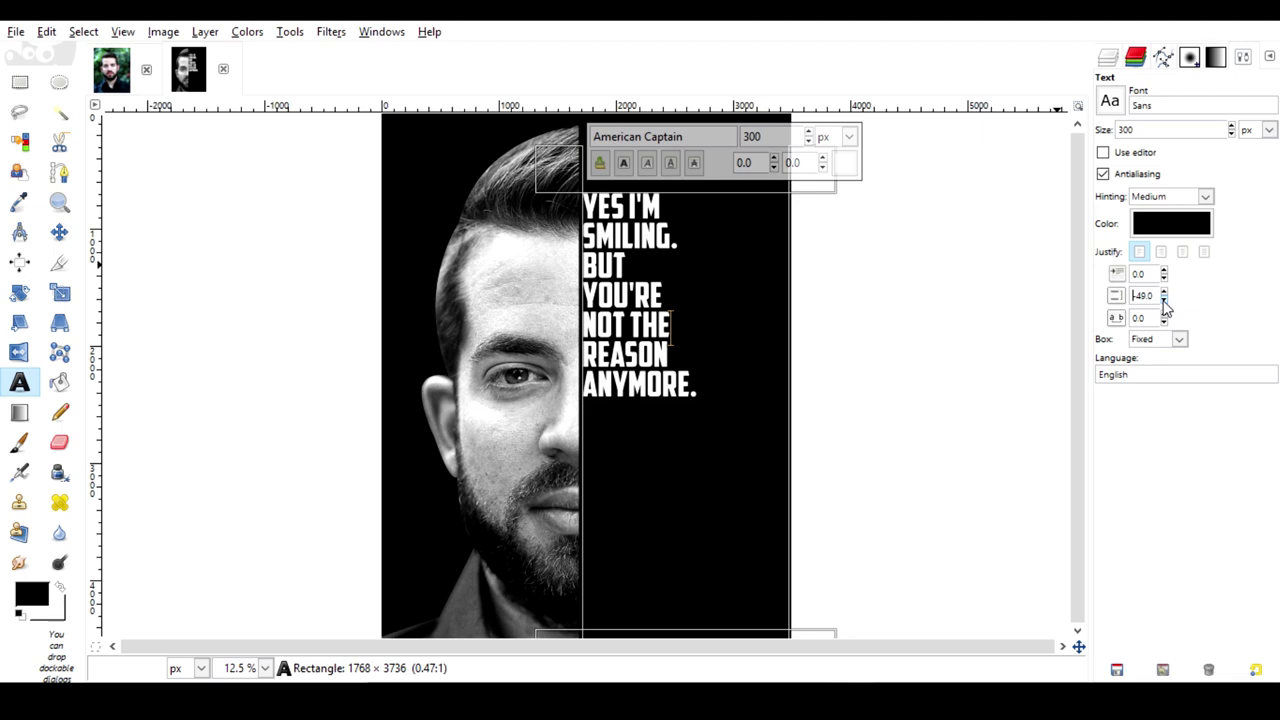
pyautogui.click(1163, 300)
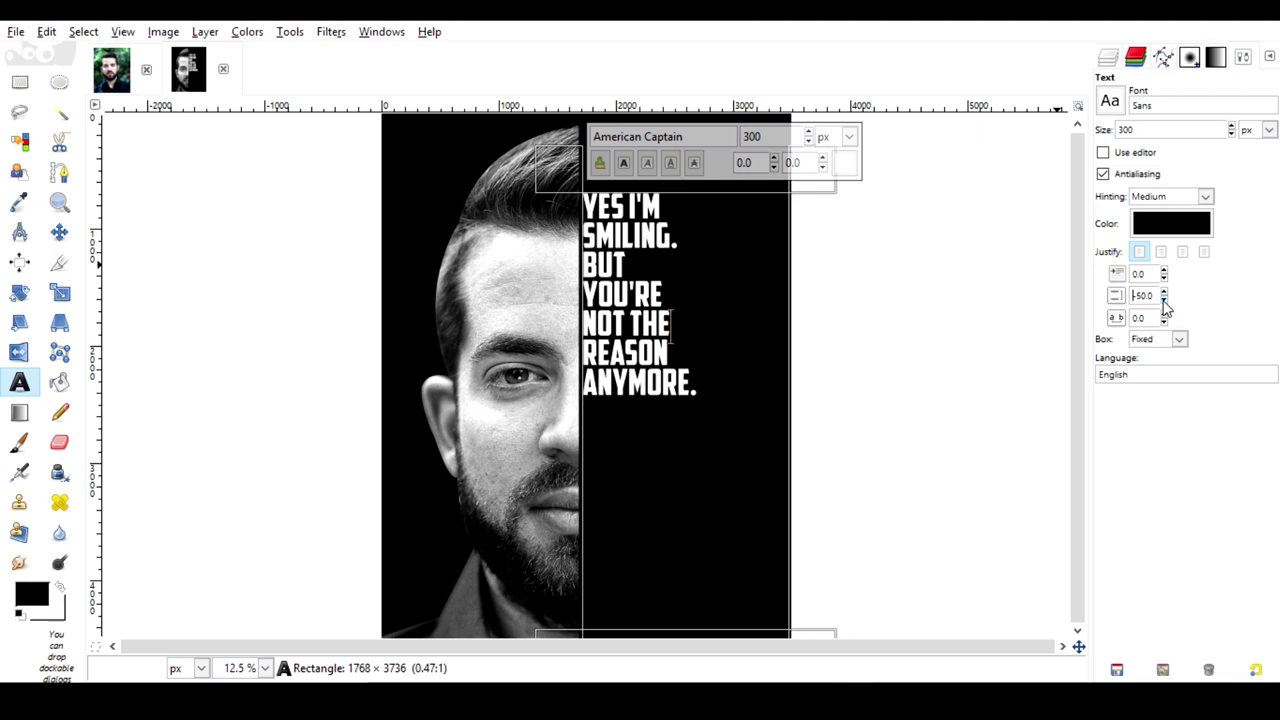
pyautogui.click(1163, 300)
pyautogui.click(1163, 300)
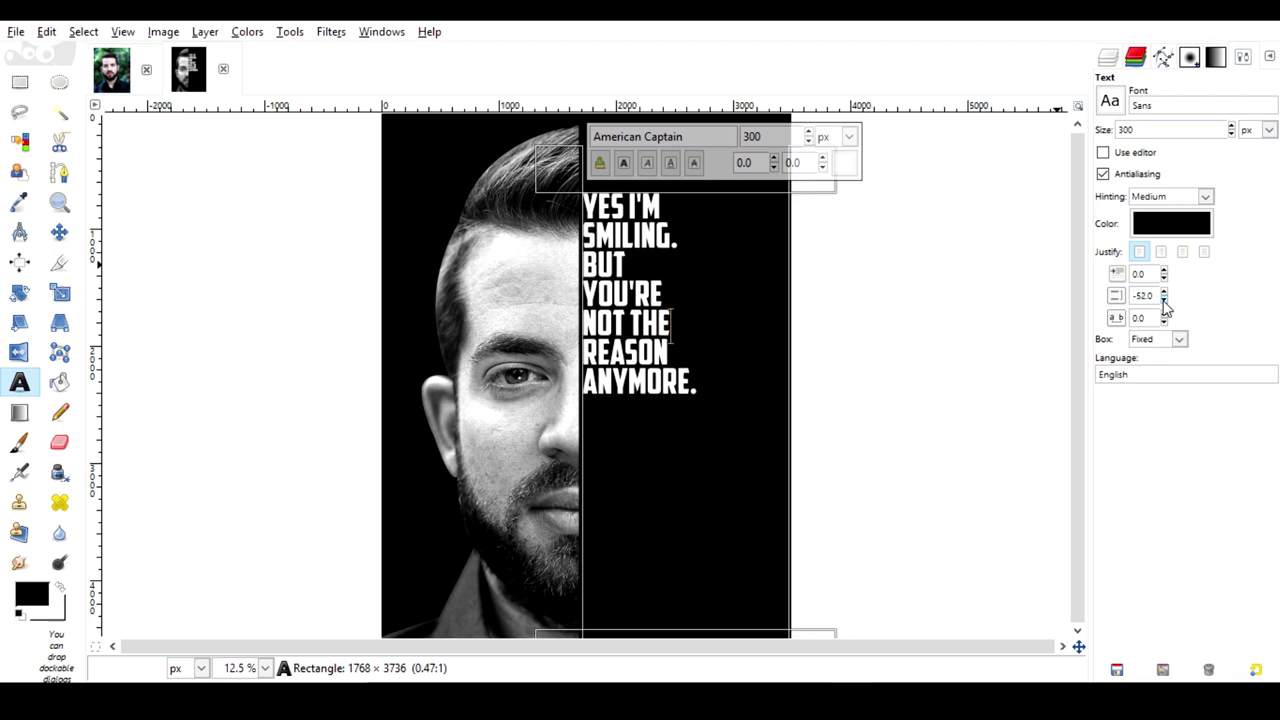
pyautogui.click(1163, 300)
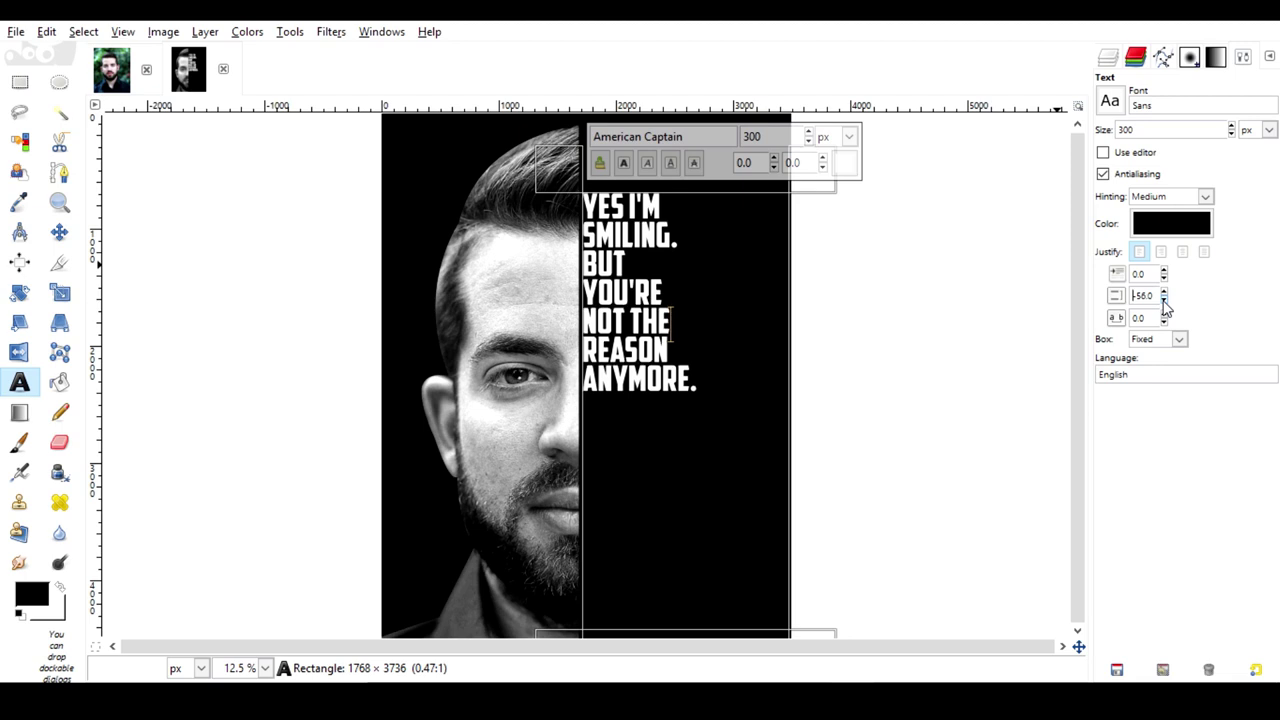
pyautogui.click(1163, 301)
pyautogui.click(1163, 301)
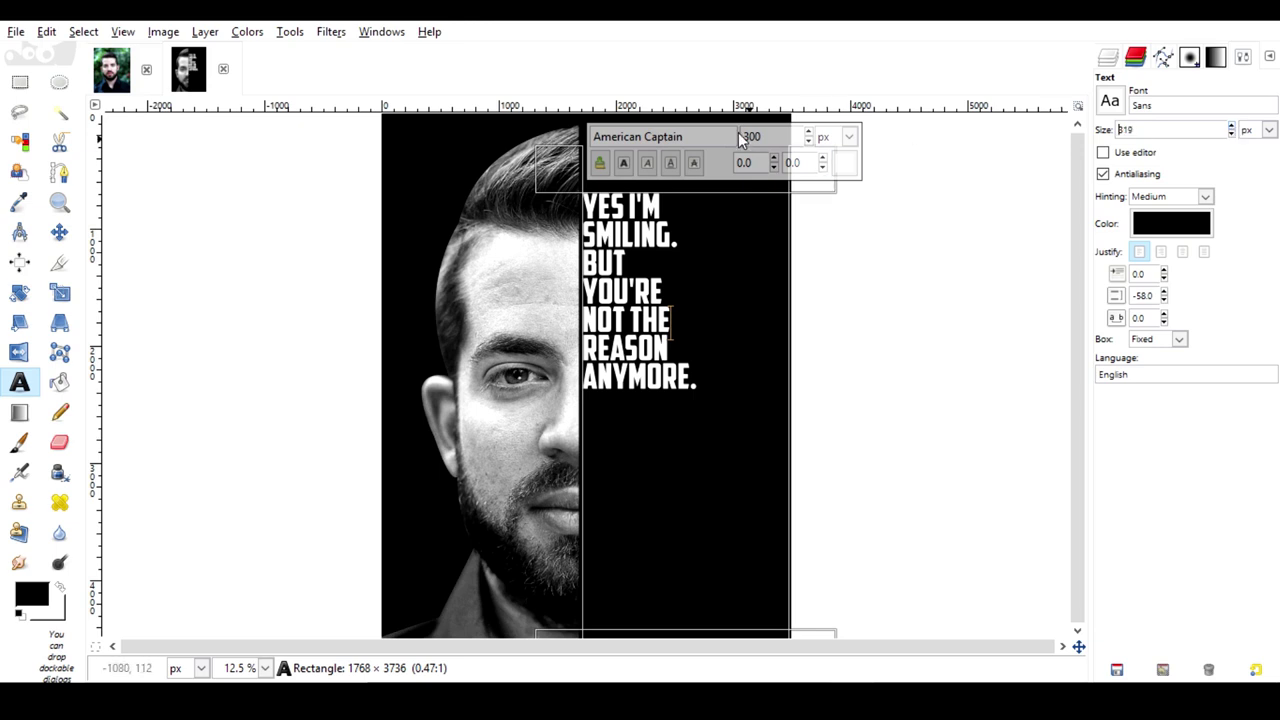
# Step: Enlarge the whole quote to 550 px, after previewing 500 px
pyautogui.hotkey('ctrl', 'a')
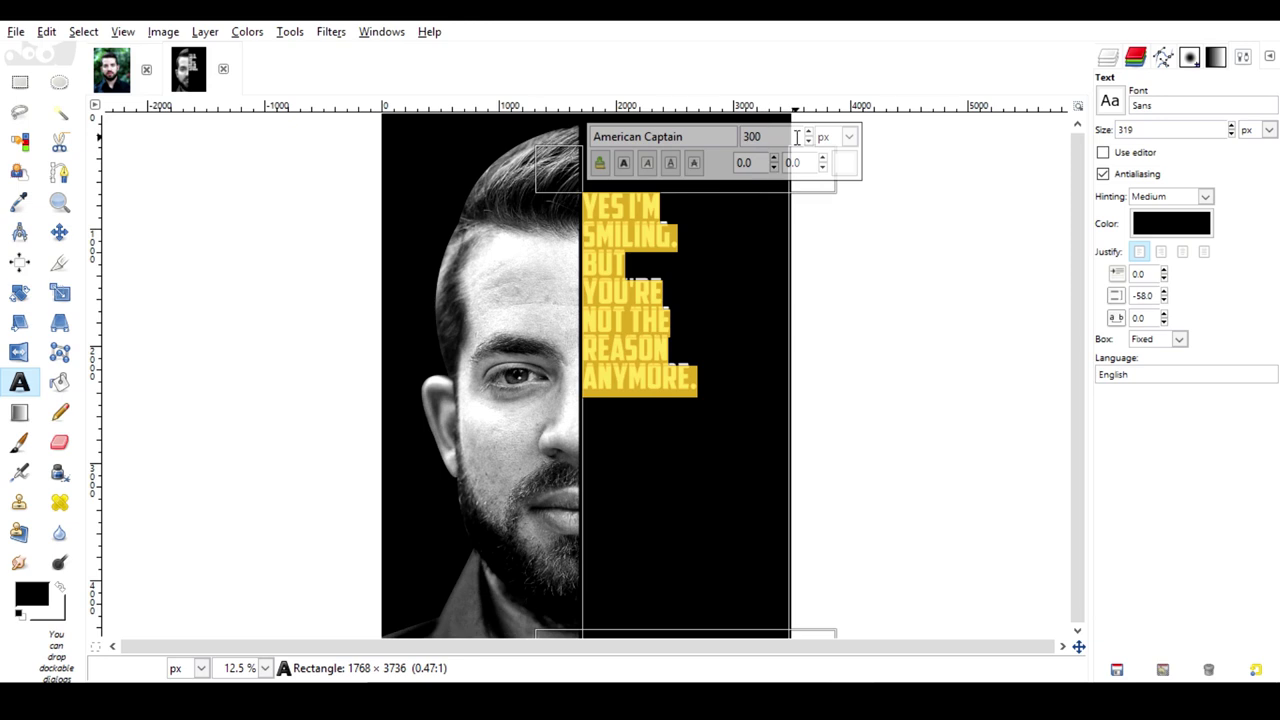
pyautogui.write('500')
pyautogui.press('Return')
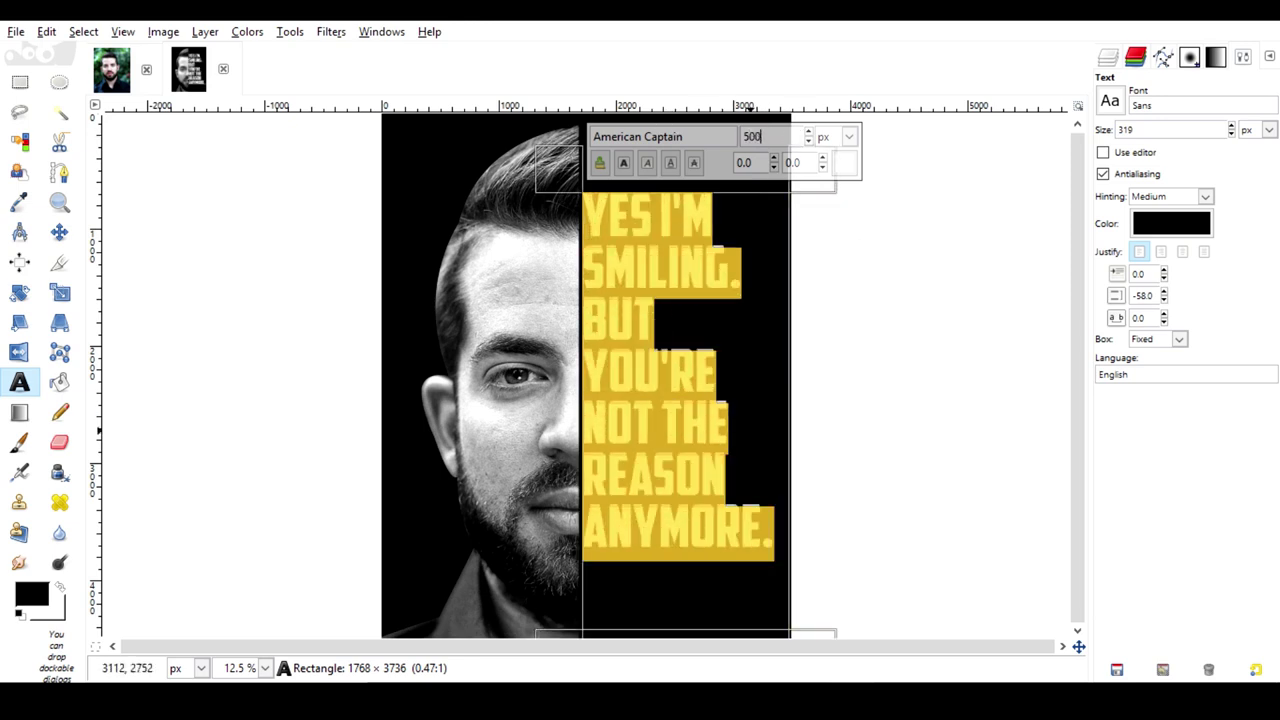
pyautogui.click(729, 410)
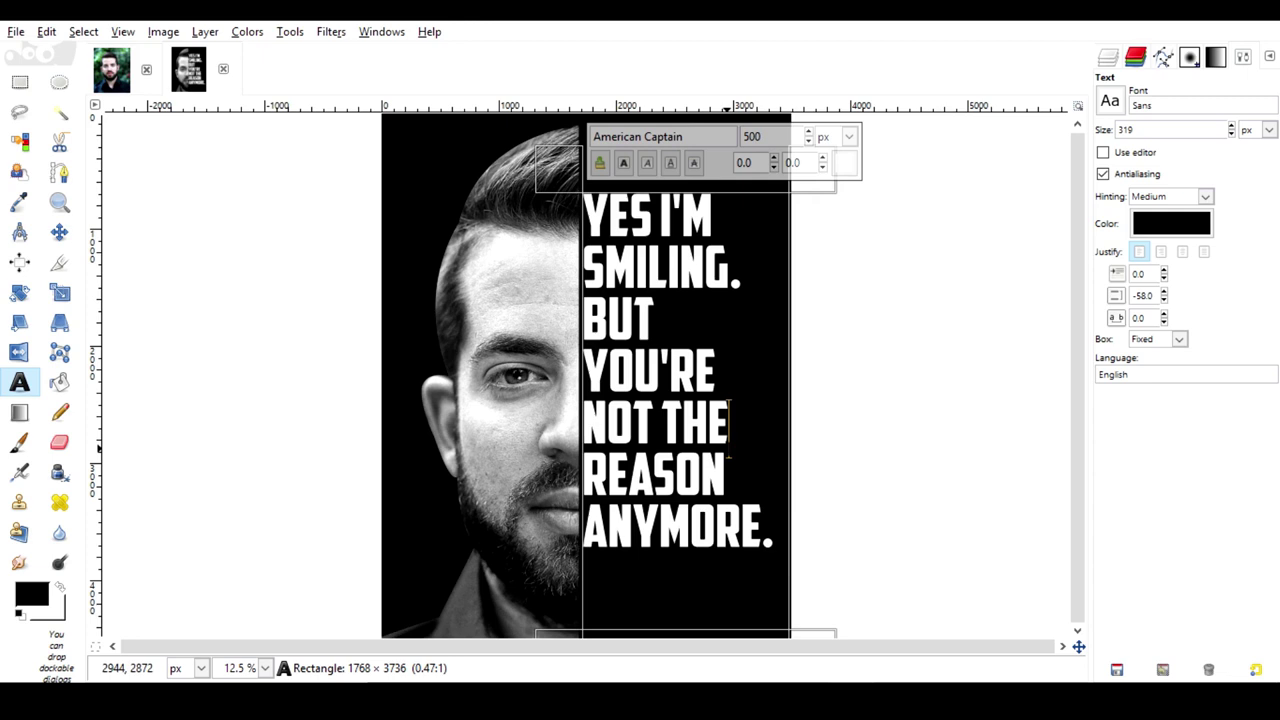
pyautogui.hotkey('ctrl', 'a')
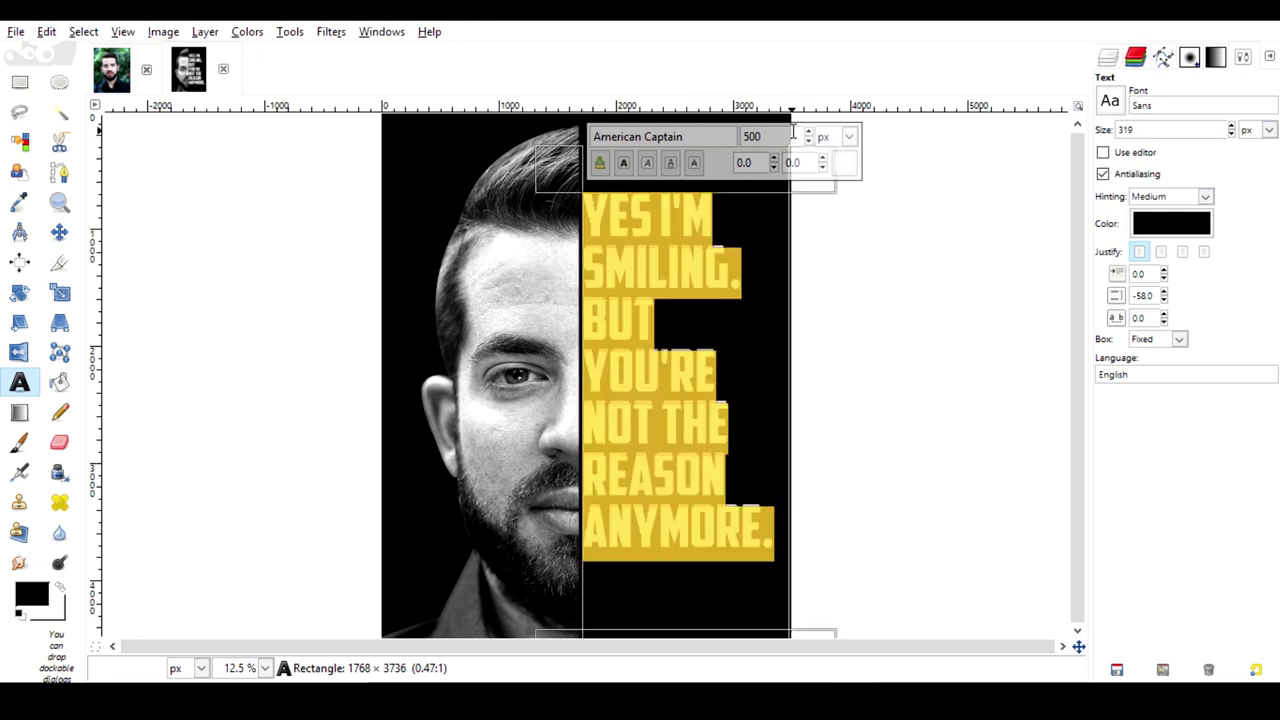
pyautogui.write('550')
pyautogui.press('Return')
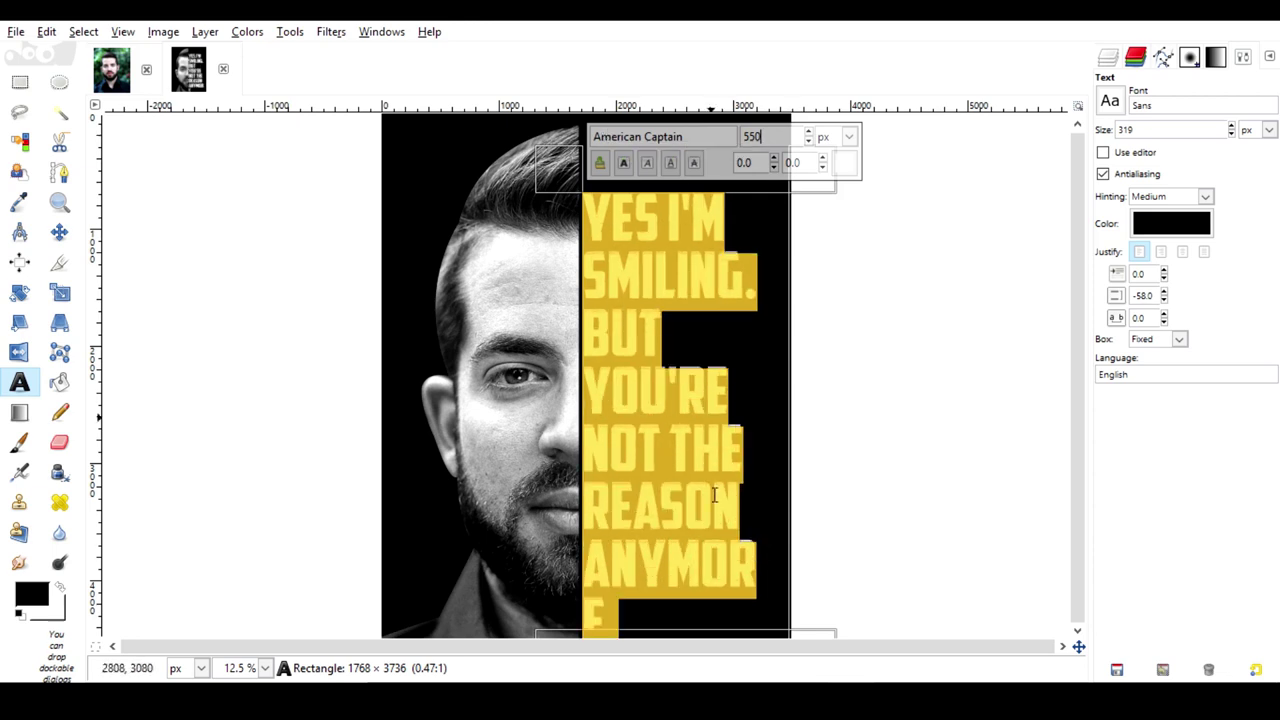
# Step: Stretch the text box to 2424 × 4184 px so ANYMORE. fits on one line
pyautogui.scroll(-4, 855, 566)
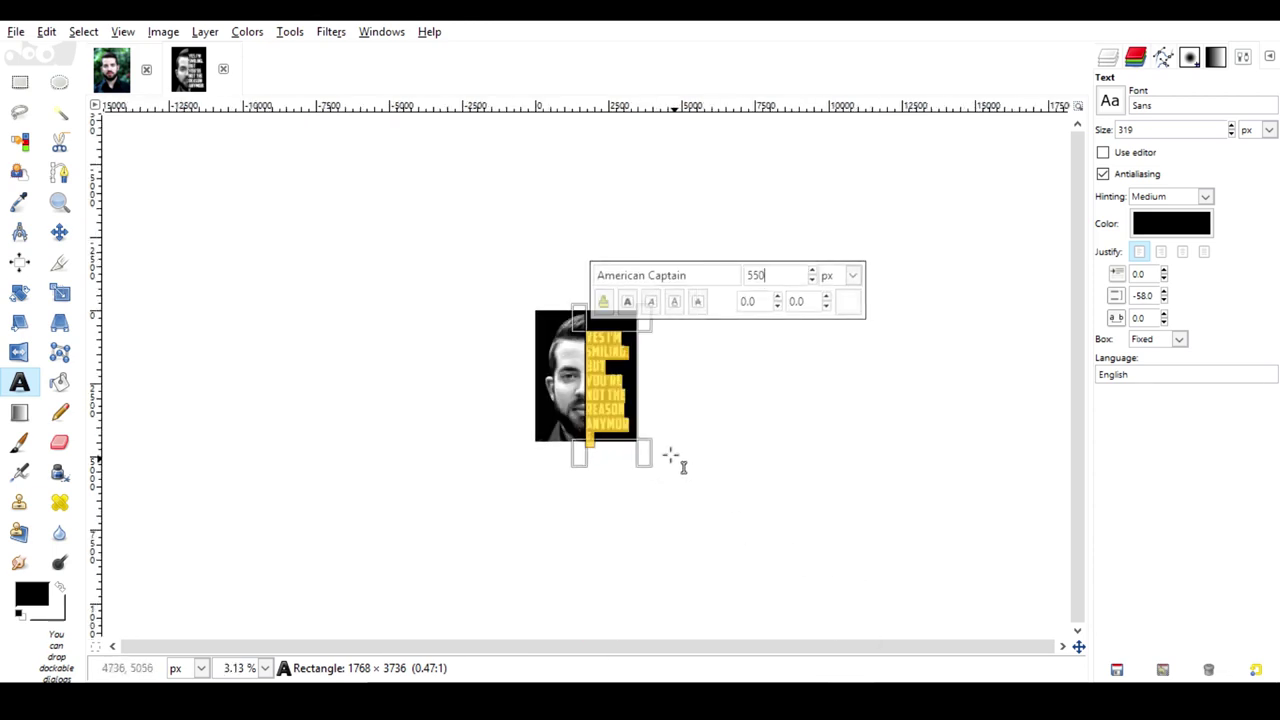
pyautogui.moveTo(646, 460); pyautogui.dragTo(673, 480)
pyautogui.scroll(2, 665, 471)
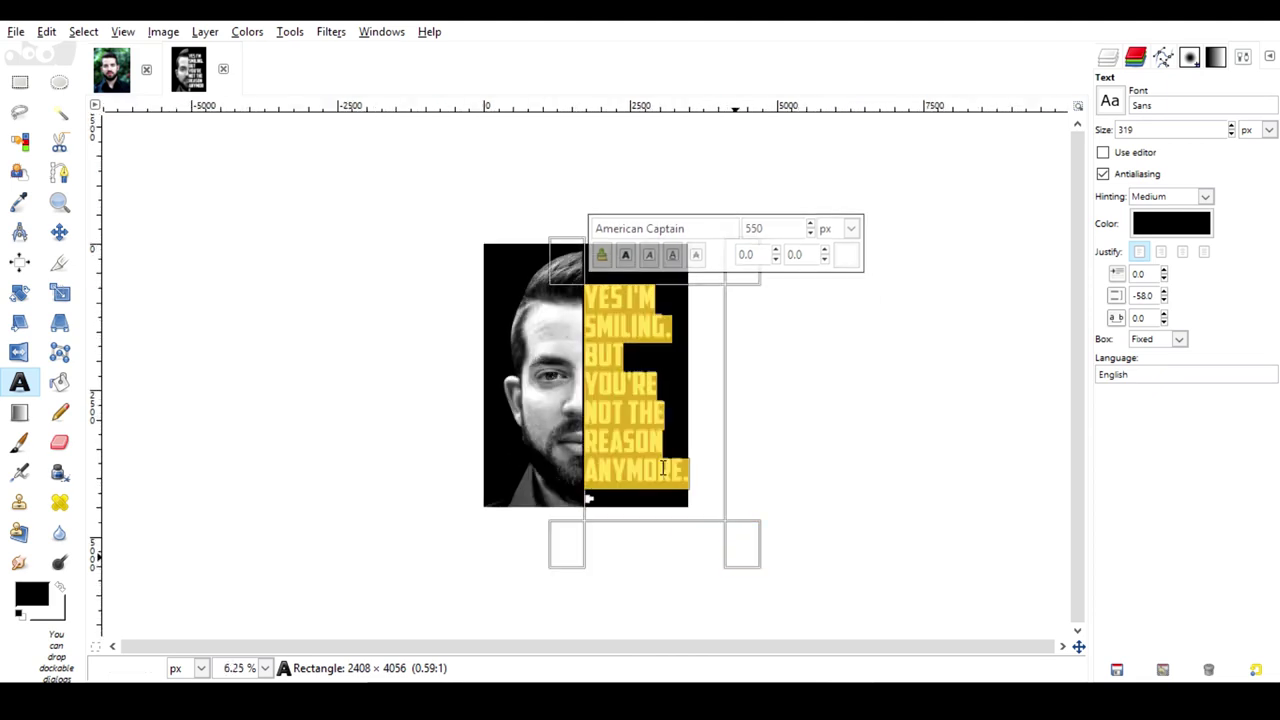
pyautogui.scroll(1, 663, 469)
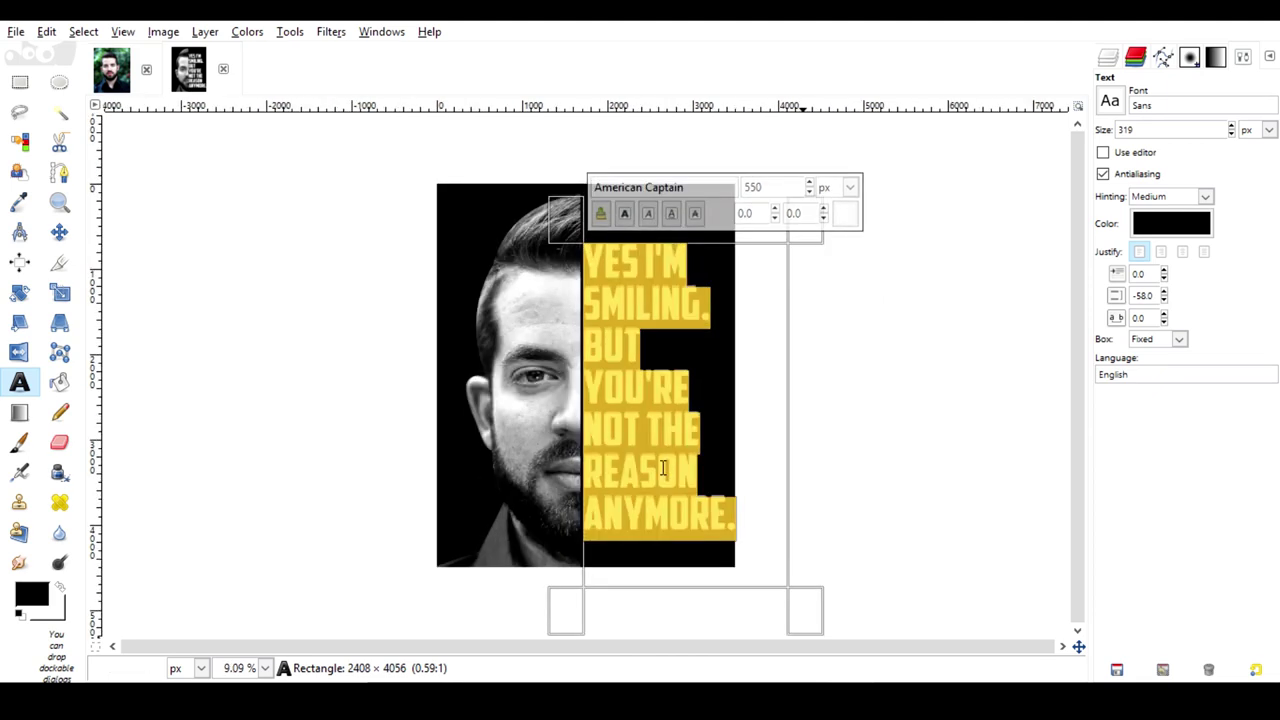
pyautogui.scroll(1, 663, 469)
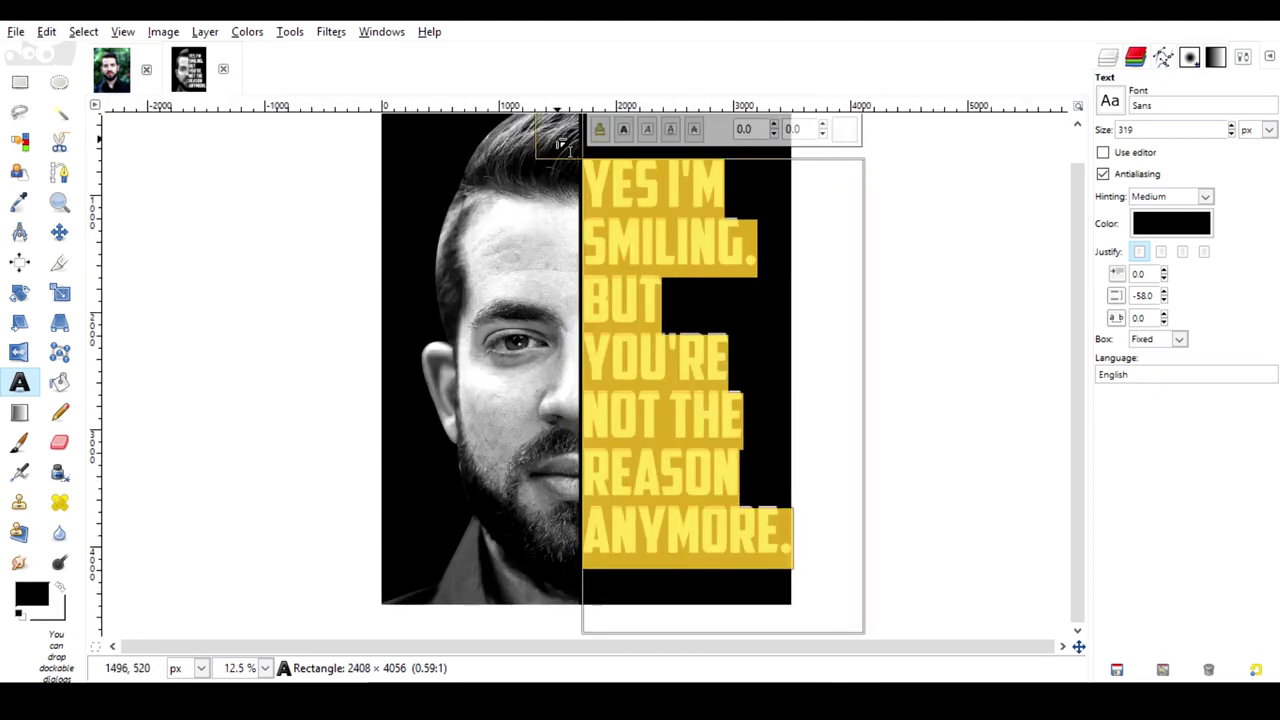
pyautogui.moveTo(557, 115); pyautogui.dragTo(557, 123)
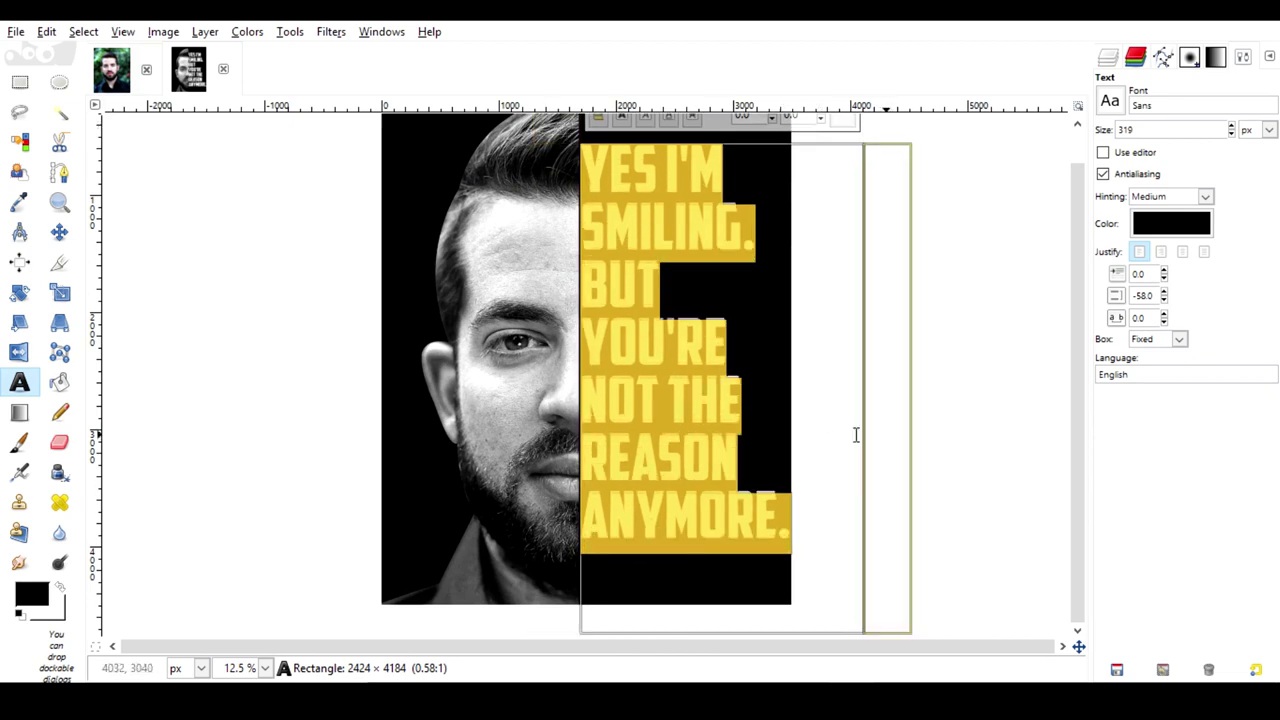
# Step: Nudge the quote text layer slightly down and left, then select it in the Layers list
pyautogui.click(60, 232)
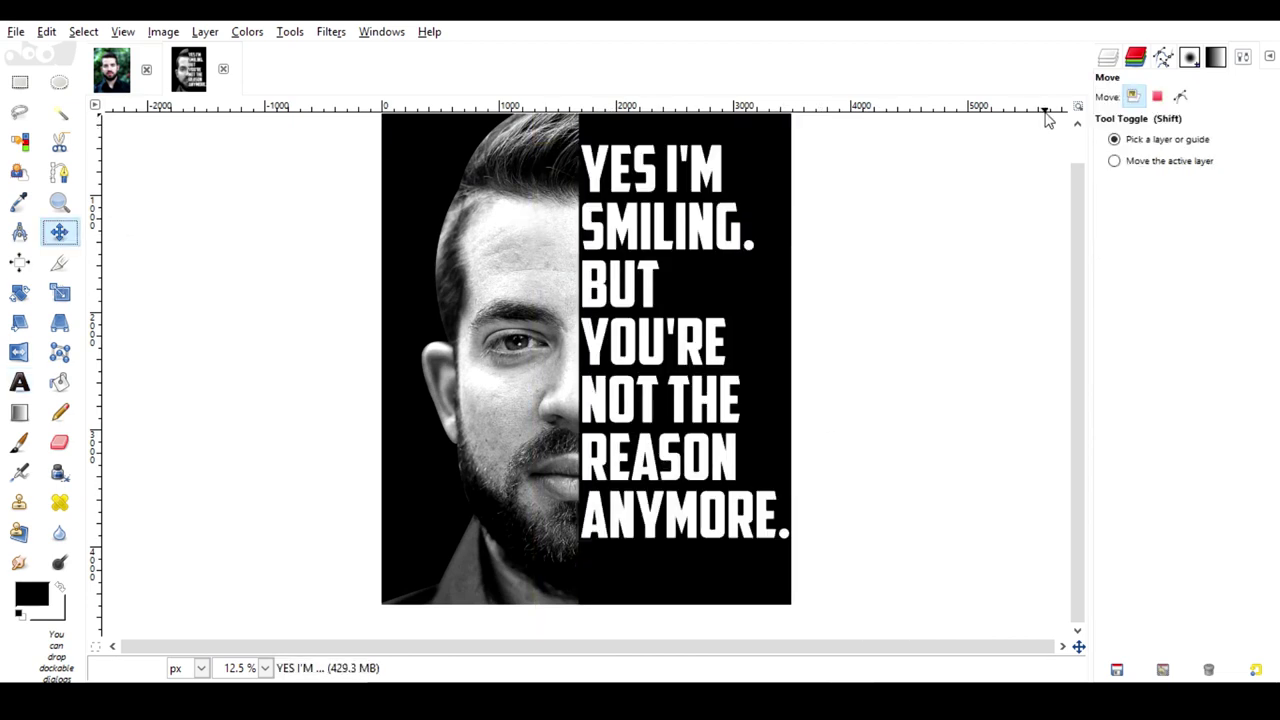
pyautogui.click(1110, 59)
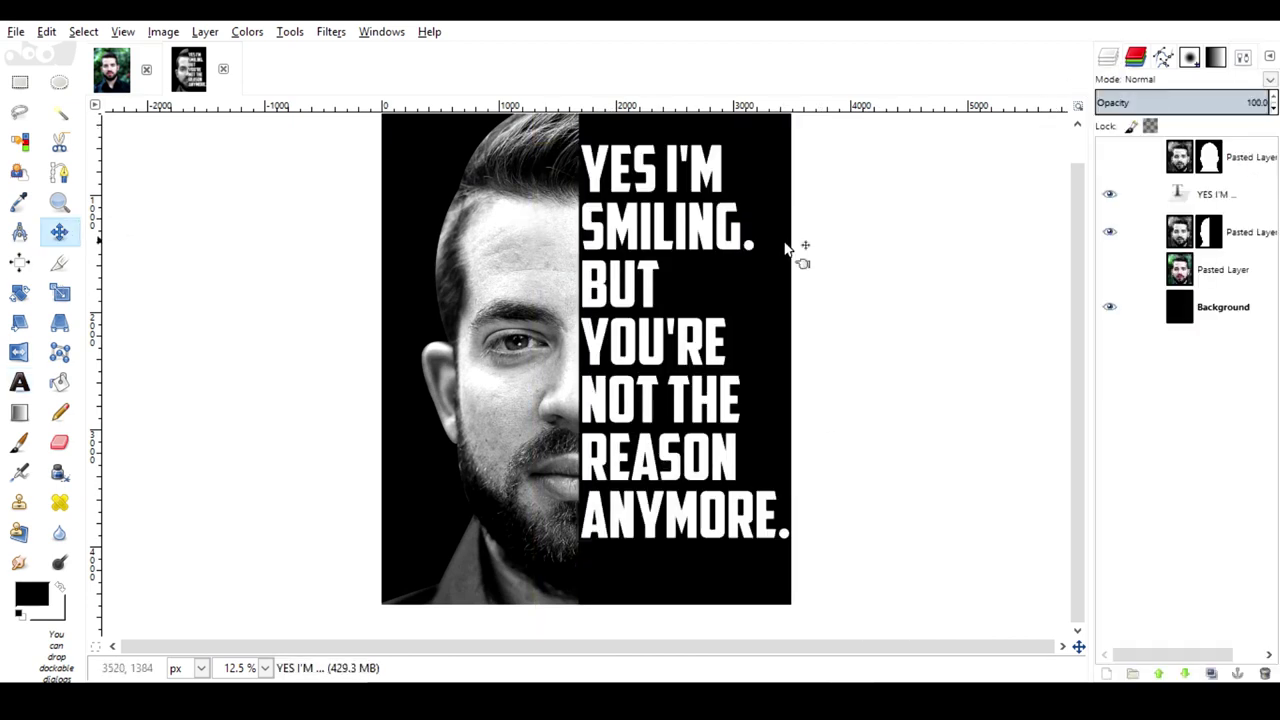
pyautogui.moveTo(614, 227); pyautogui.dragTo(614, 232)
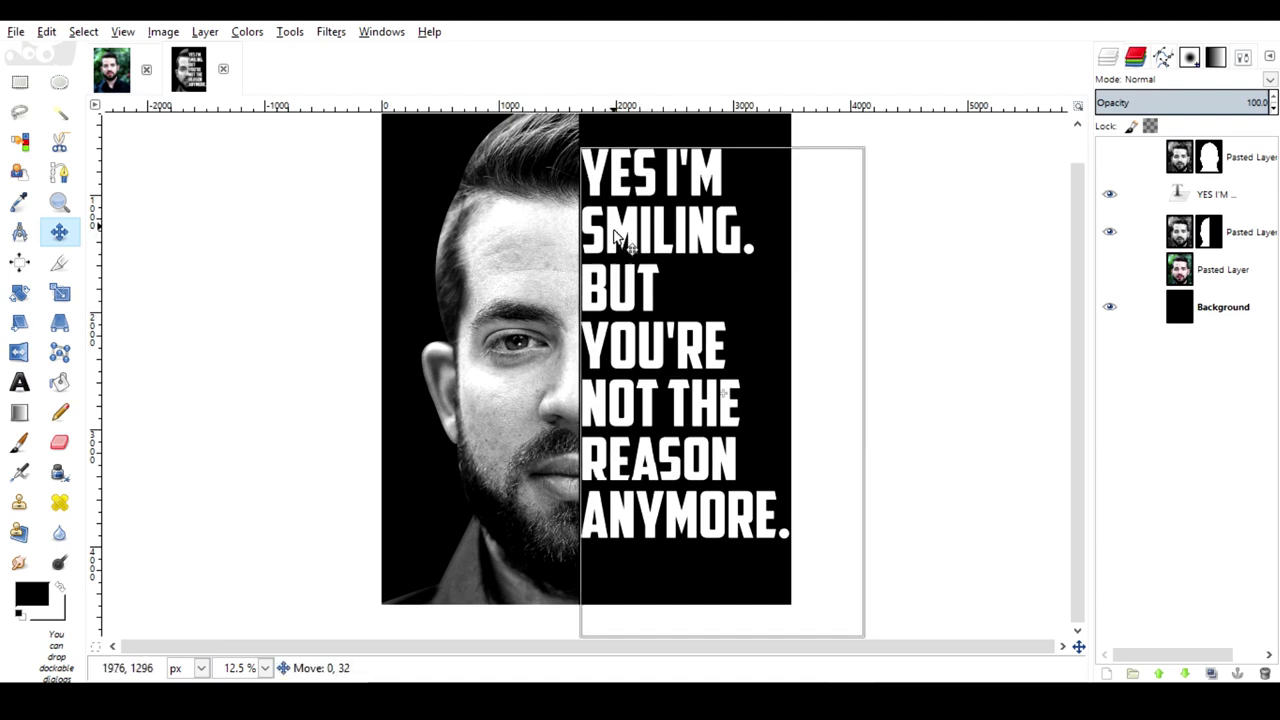
pyautogui.click(614, 238)
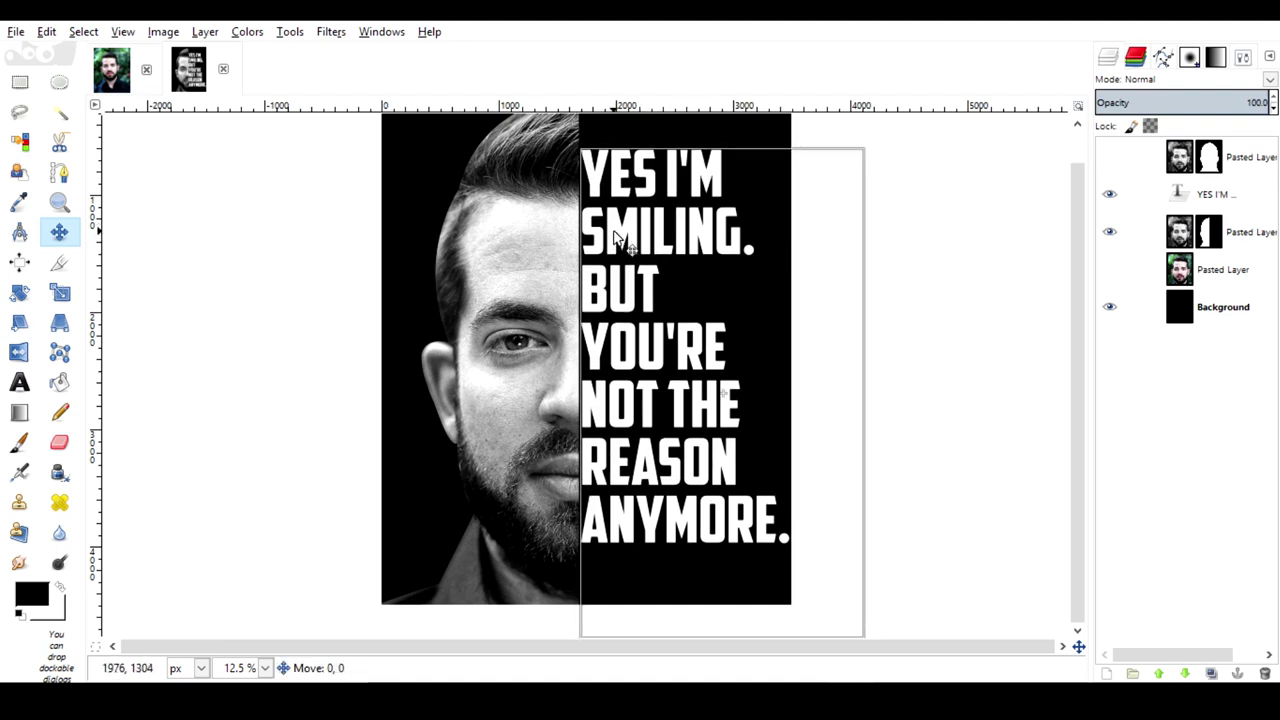
pyautogui.moveTo(614, 238); pyautogui.dragTo(613, 238)
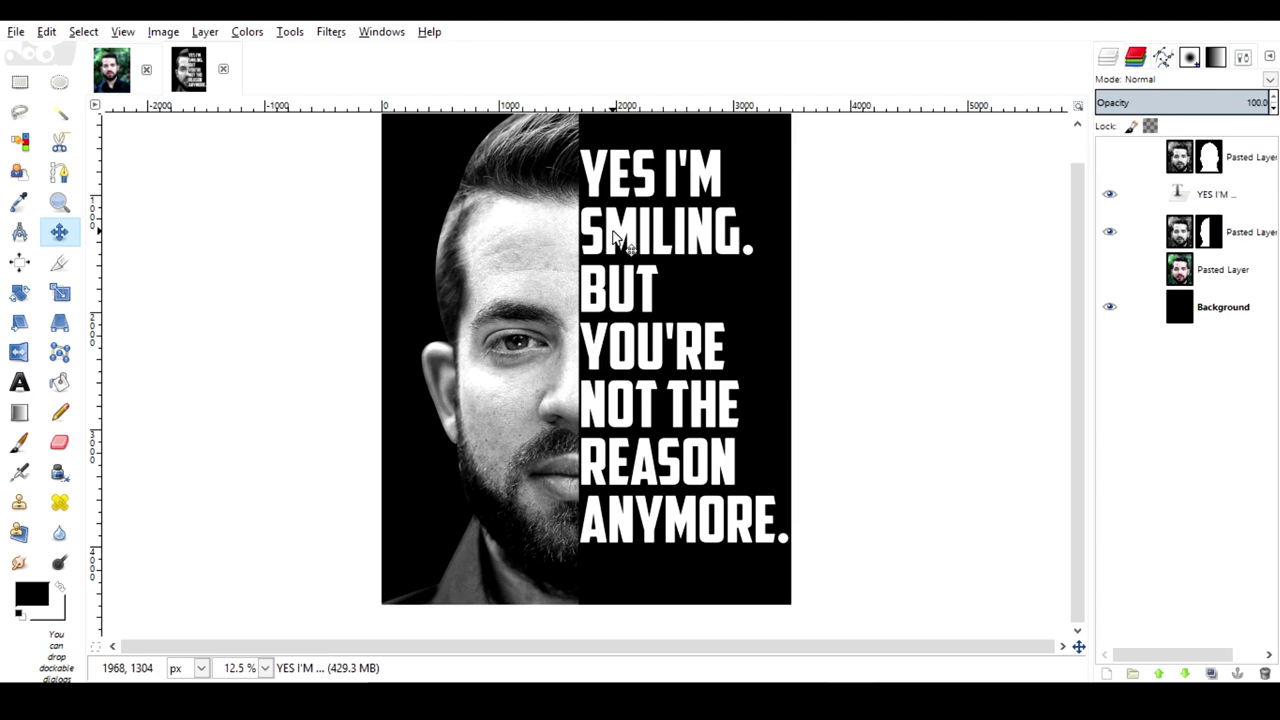
pyautogui.click(1178, 197)
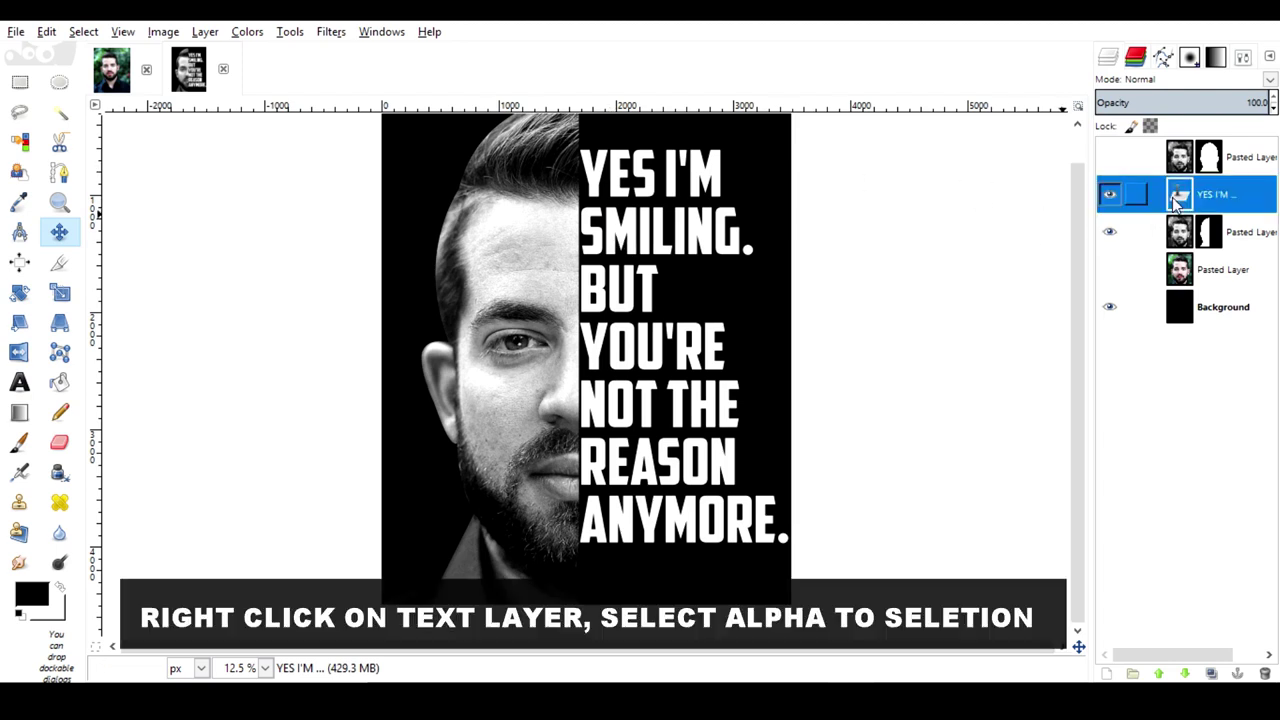
# Step: Convert the quote text to a path, turn that path into a selection, and hide the text layer
pyautogui.rightClick(1178, 199)
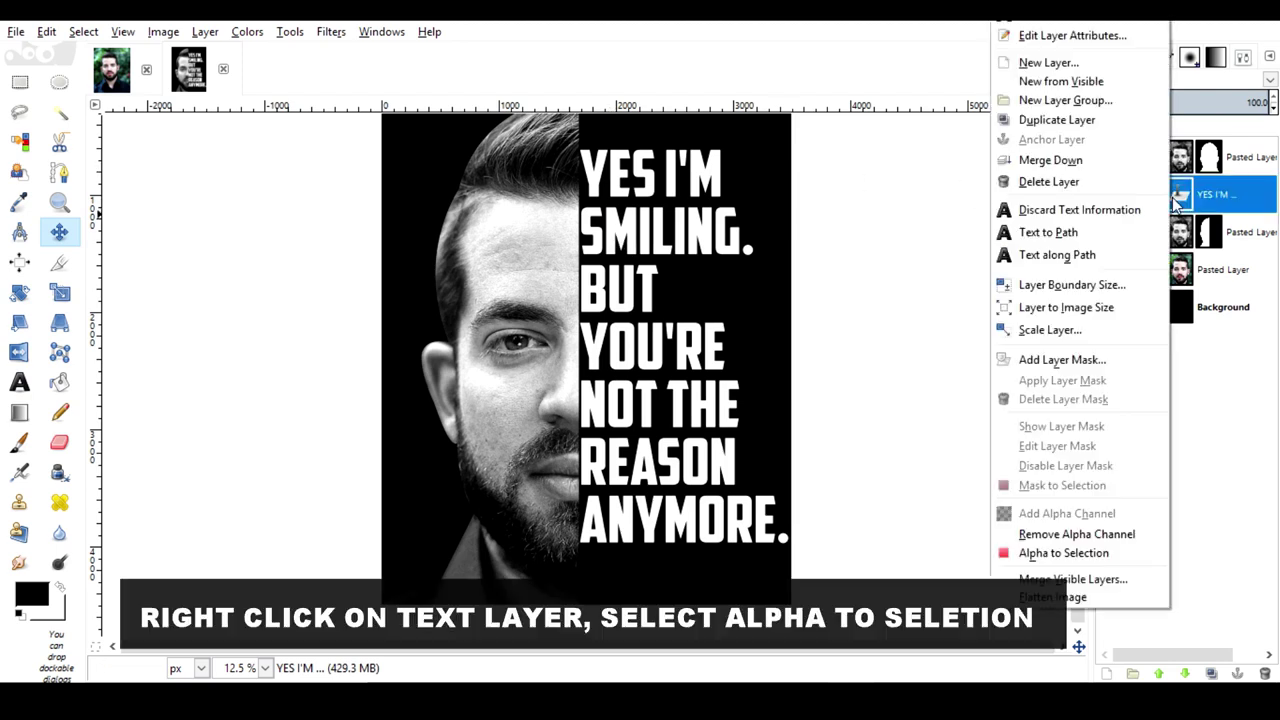
pyautogui.click(1064, 252)
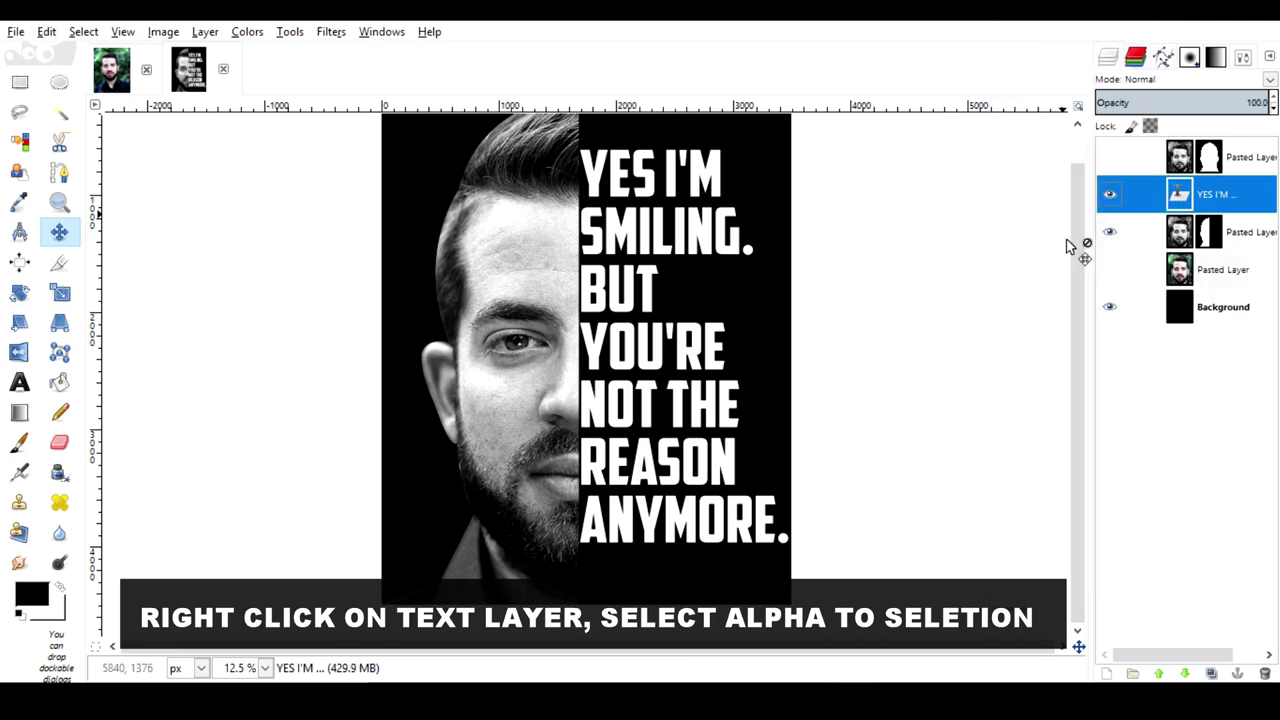
pyautogui.click(1165, 58)
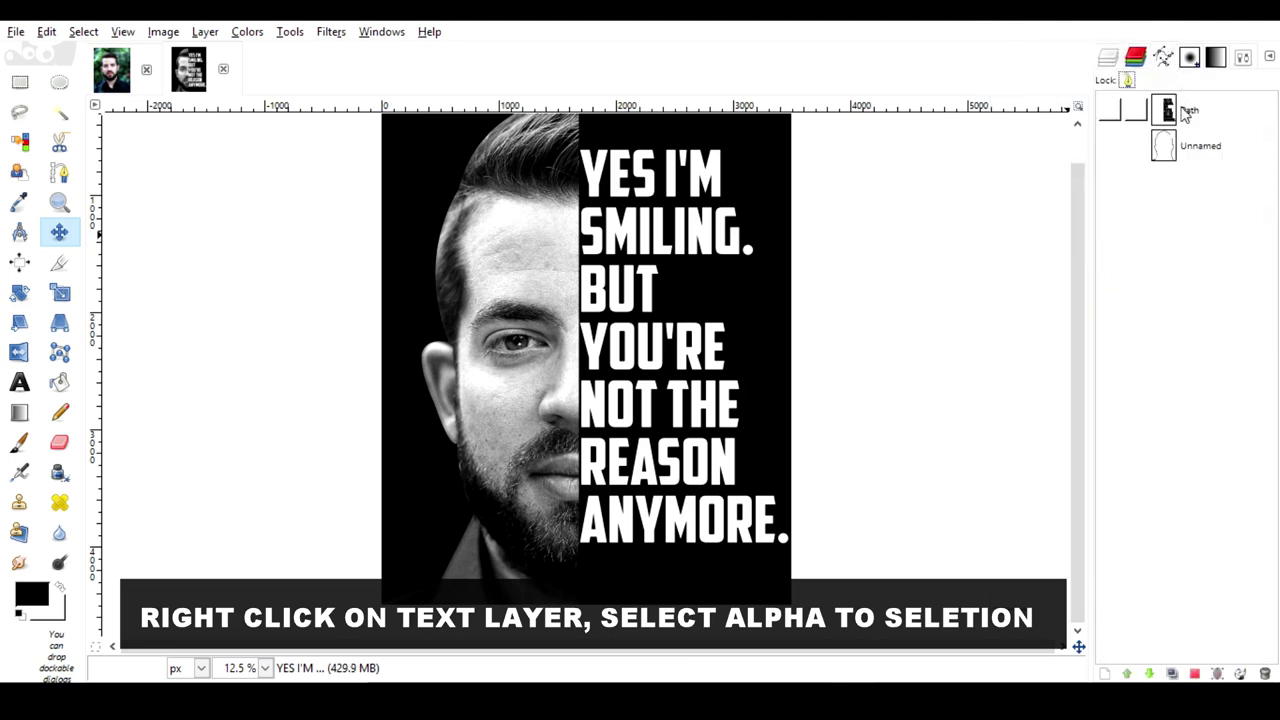
pyautogui.rightClick(1185, 113)
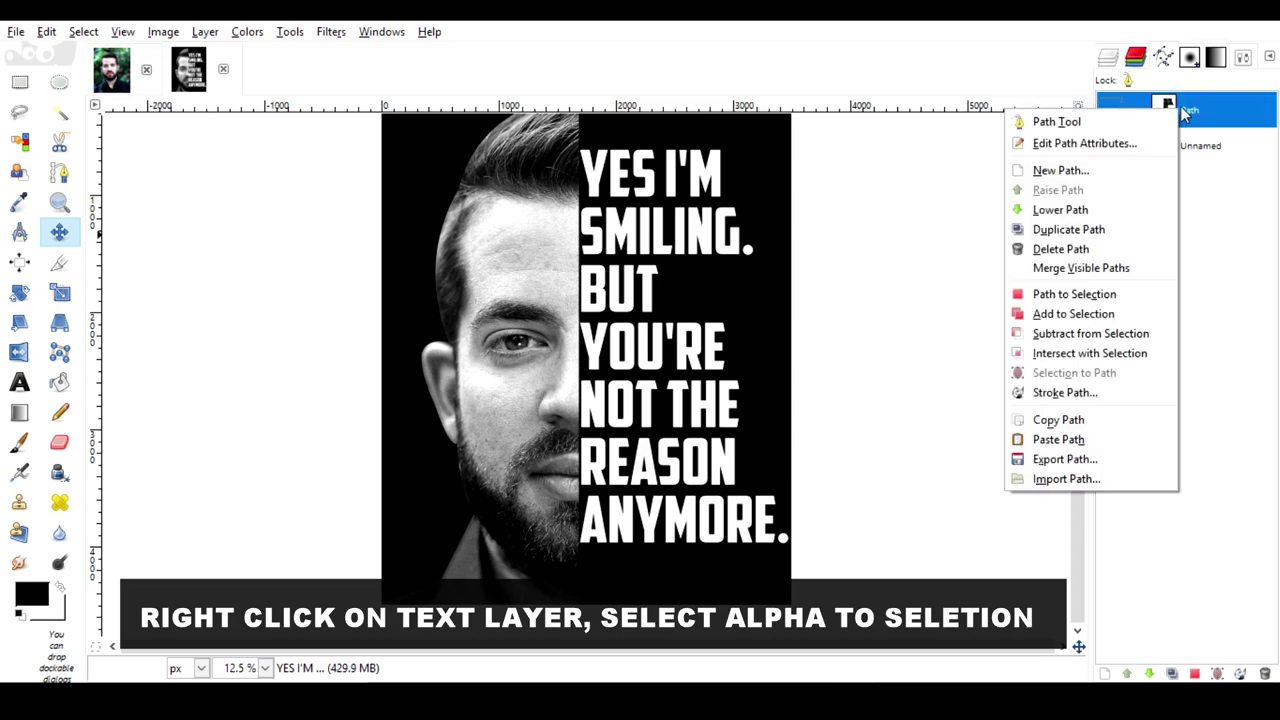
pyautogui.click(1076, 295)
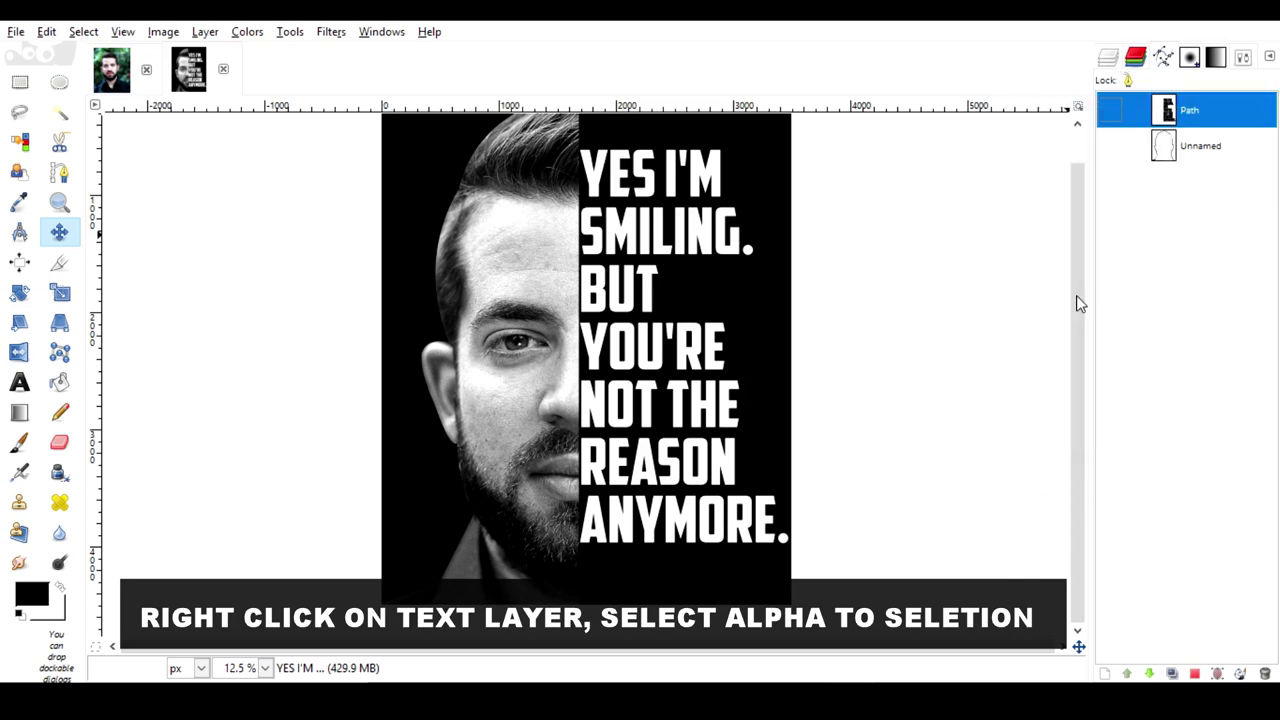
pyautogui.click(1108, 57)
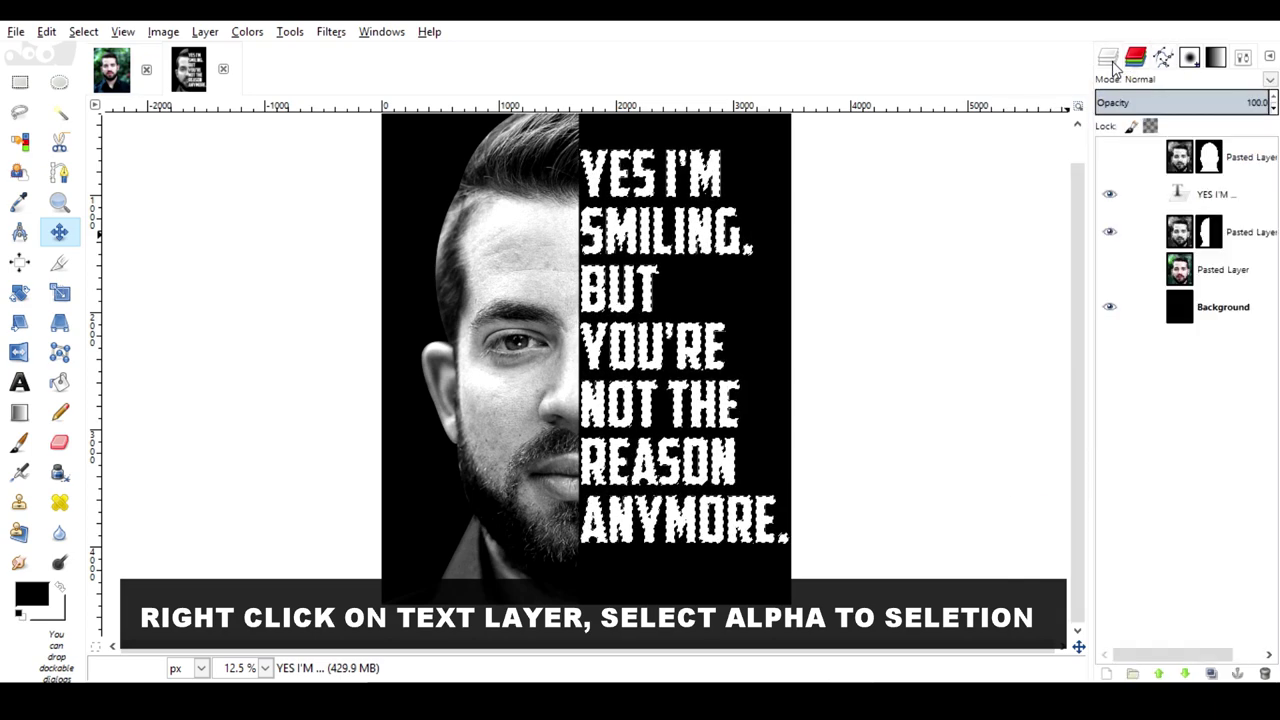
pyautogui.click(1111, 197)
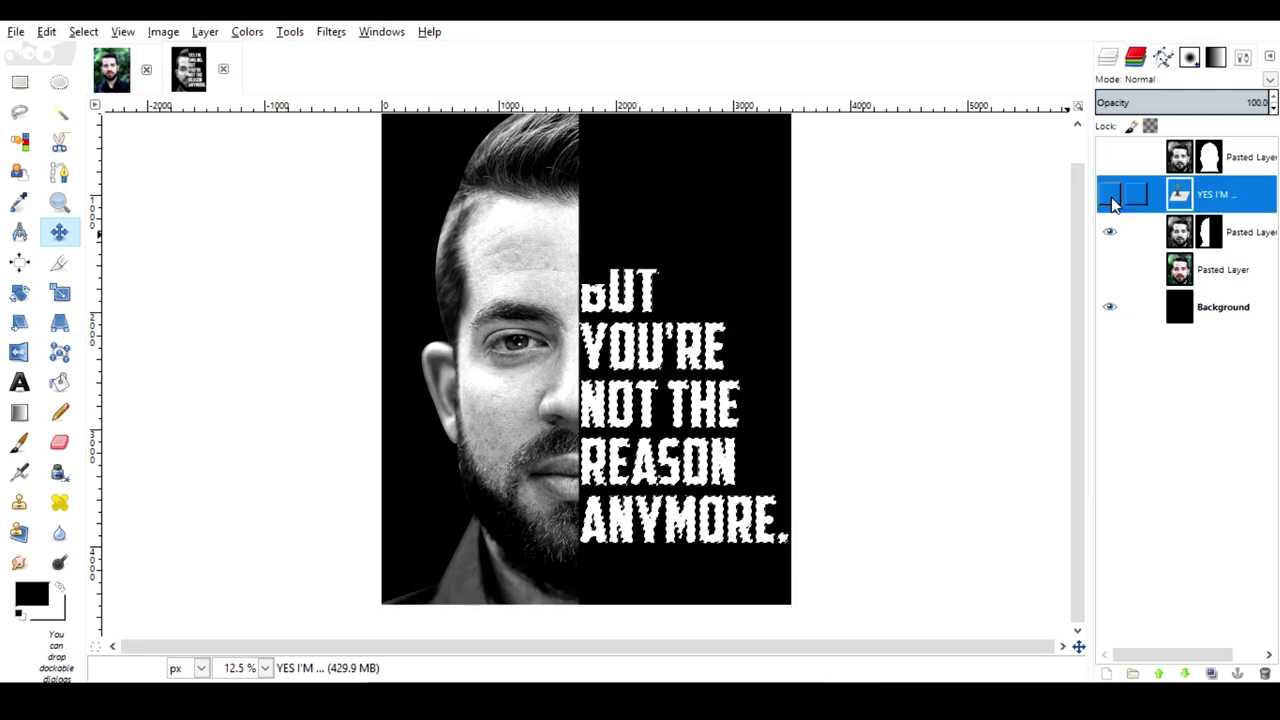
# Step: Fill the Pasted Layer copy's mask white inside the letter shapes, then clear the selection
pyautogui.click(1209, 232)
pyautogui.hotkey('ctrl', '.')
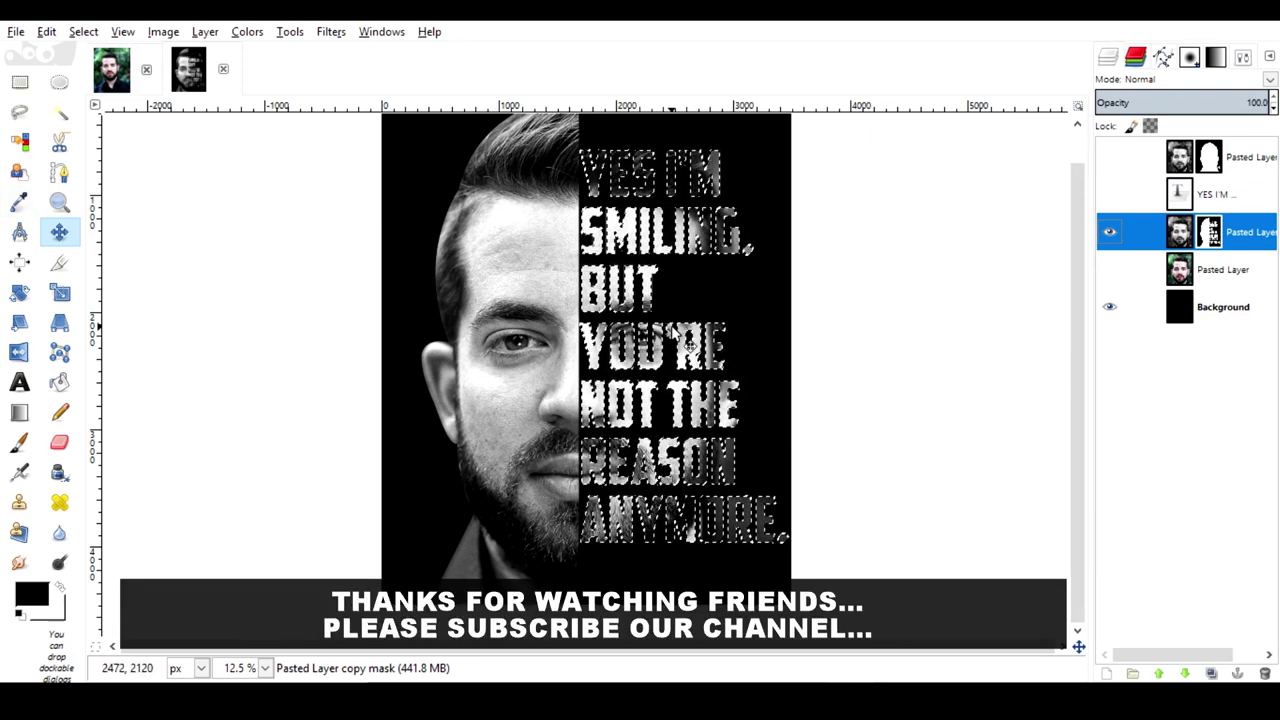
pyautogui.rightClick(681, 338)
pyautogui.moveTo(714, 385)
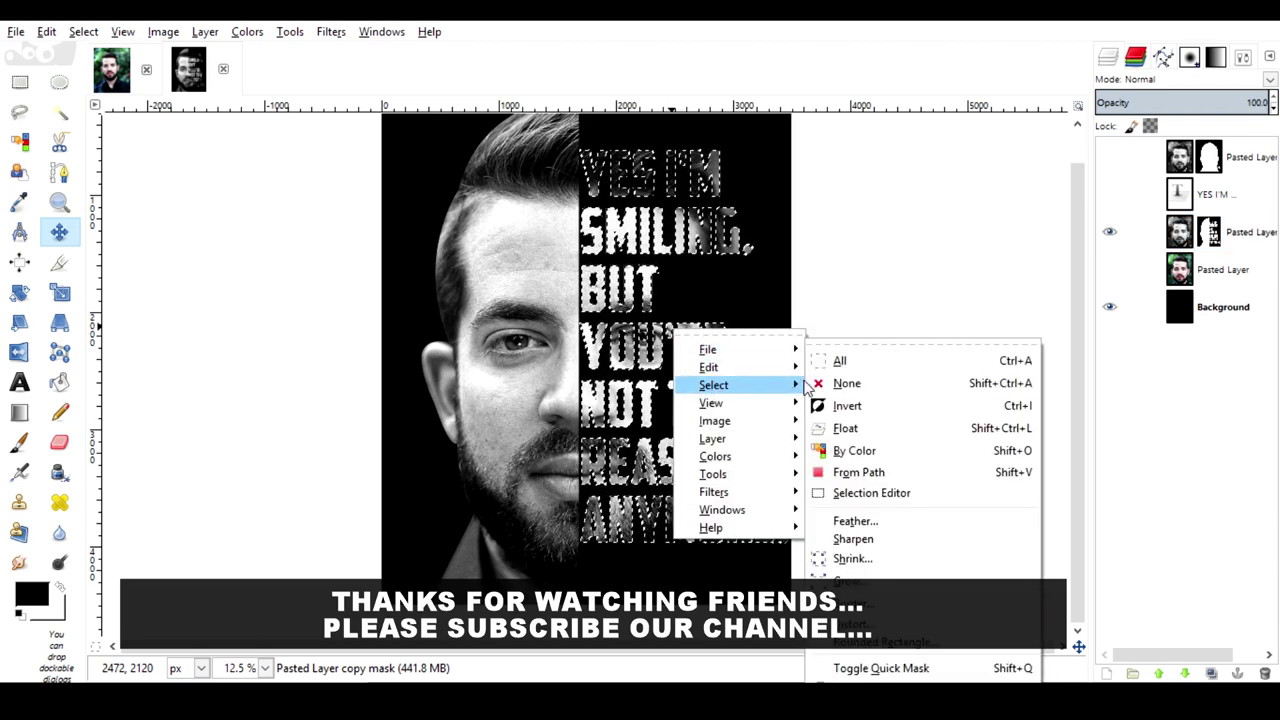
pyautogui.click(846, 383)
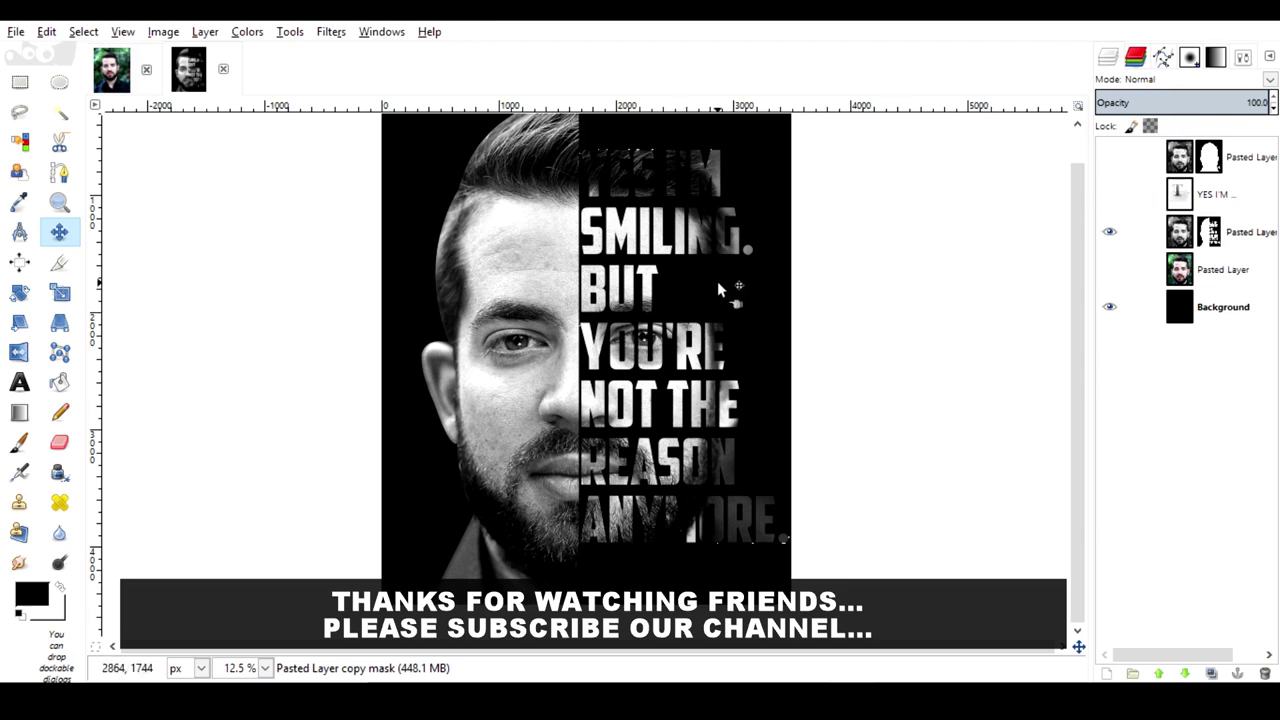
pyautogui.hotkey('ctrl', 'z')
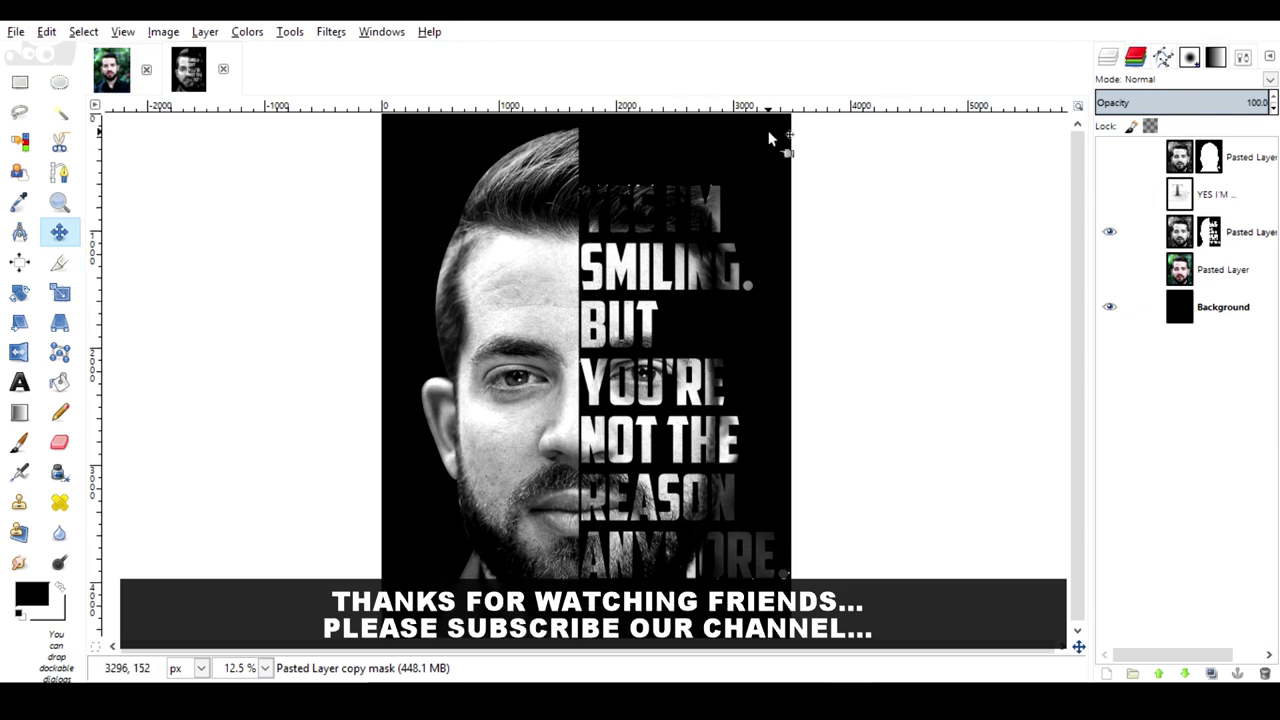